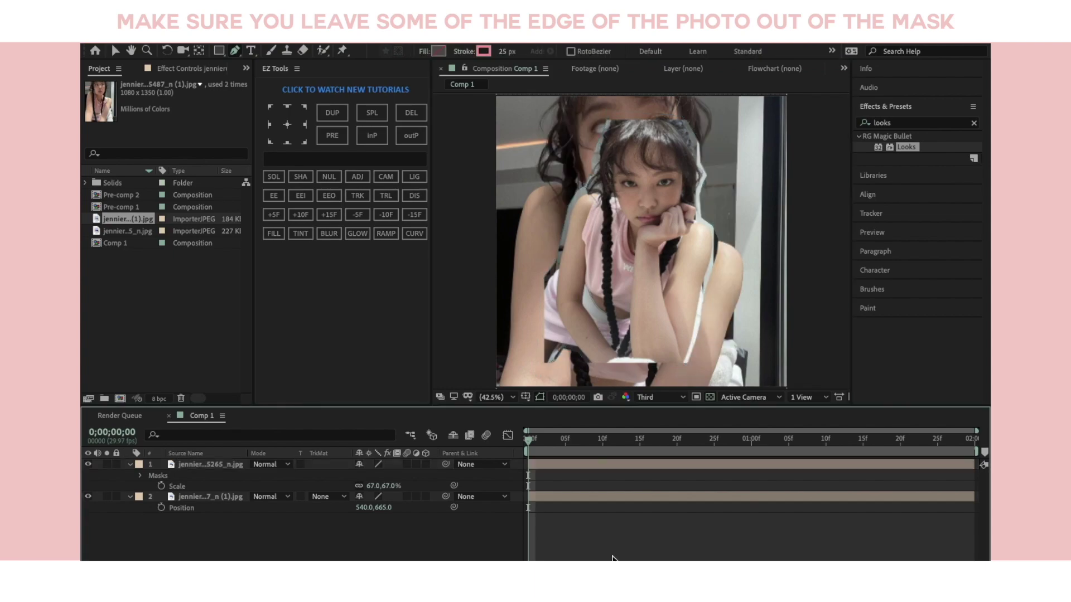
Add a Stroke layer style to the masked photo layer to give it a thin outline
left_click(651, 558)
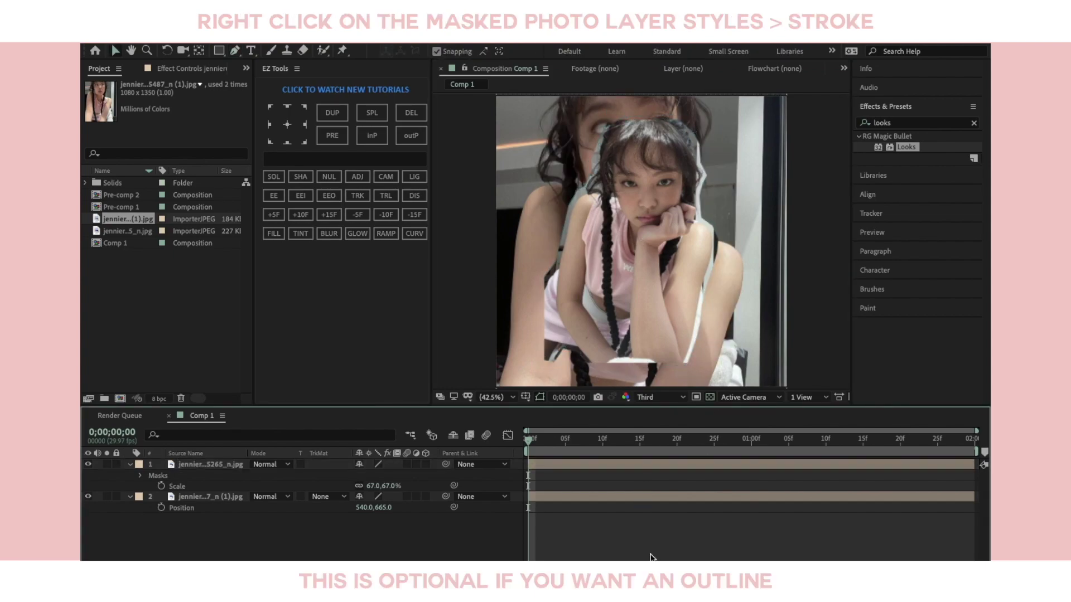
right_click(229, 472)
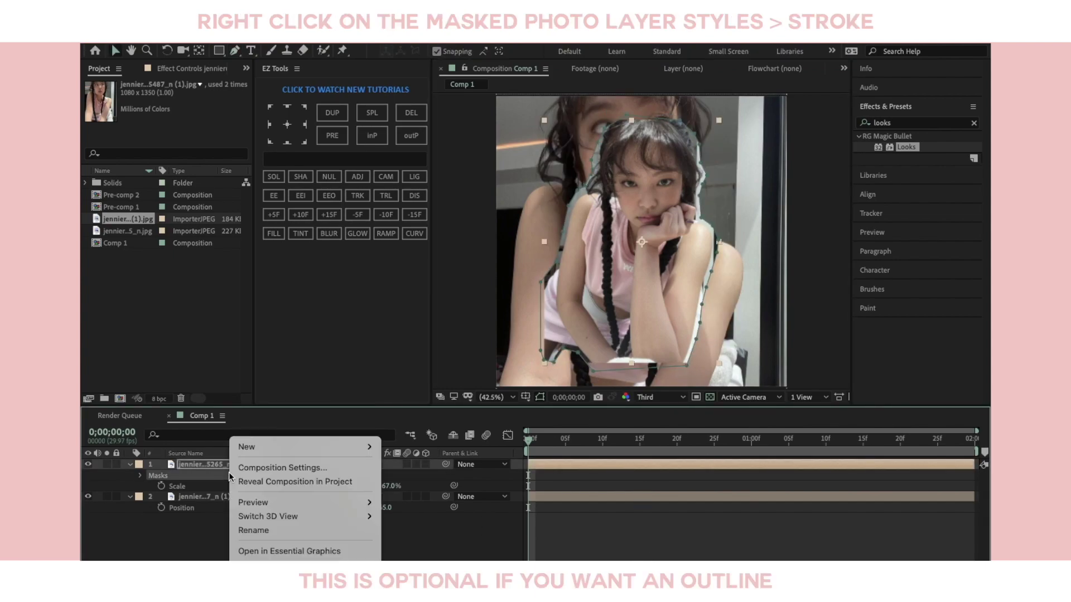
left_click(213, 464)
right_click(213, 464)
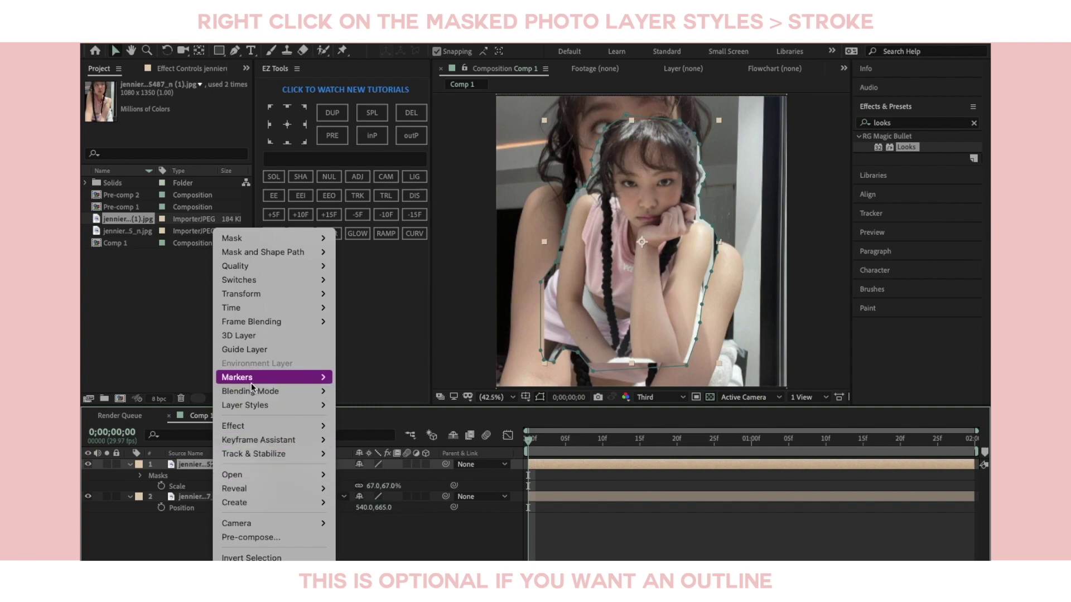
mouse_move(268, 406)
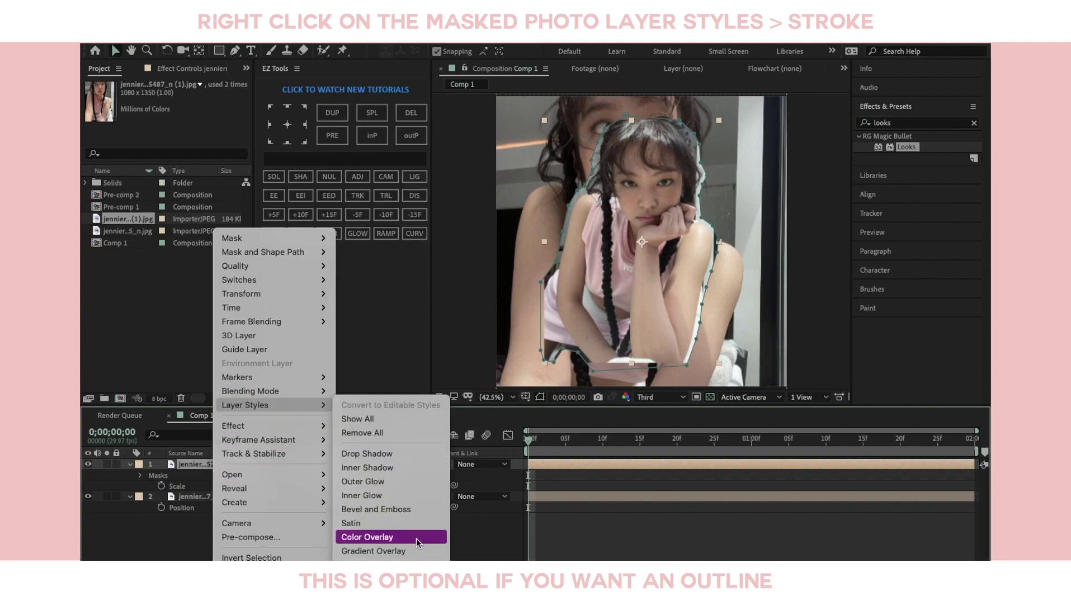
left_click(384, 564)
Thicken the photo's Stroke outline to Size 15.5
left_click(362, 552)
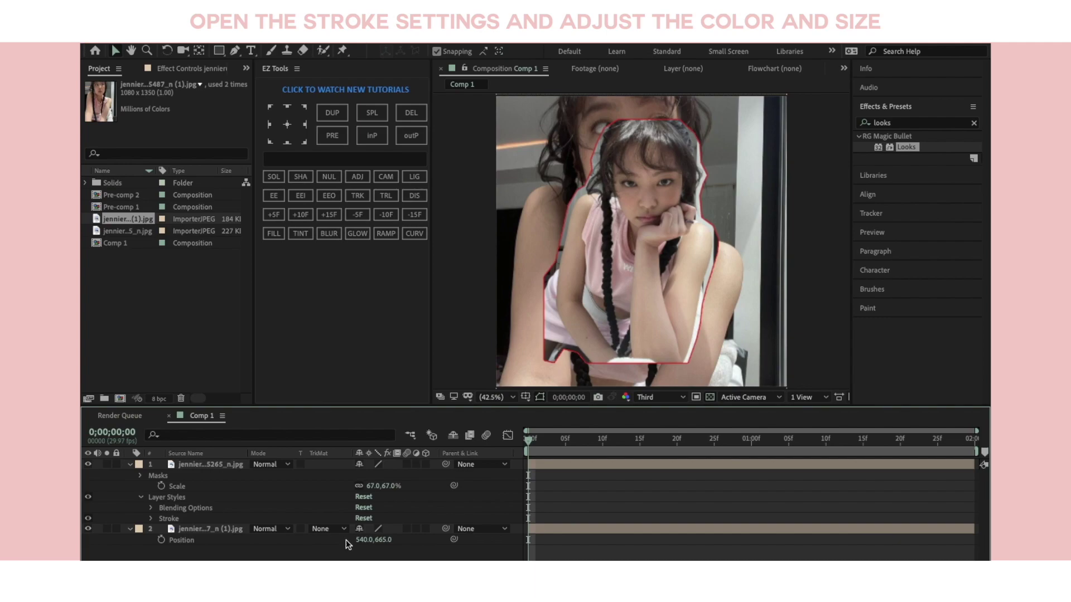
left_click(151, 519)
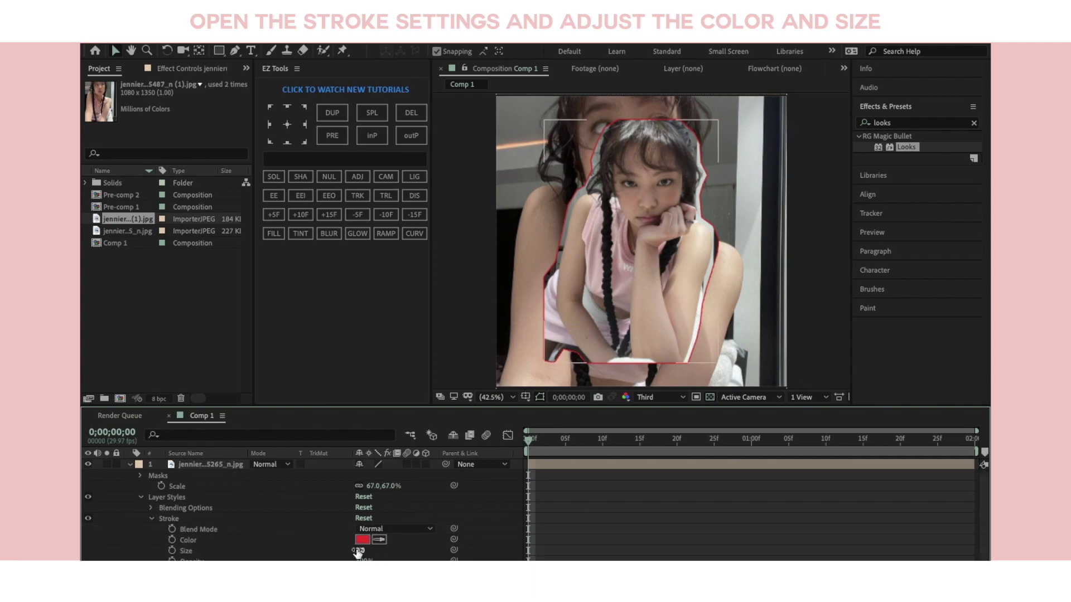
left_click_drag(363, 552, 520, 545)
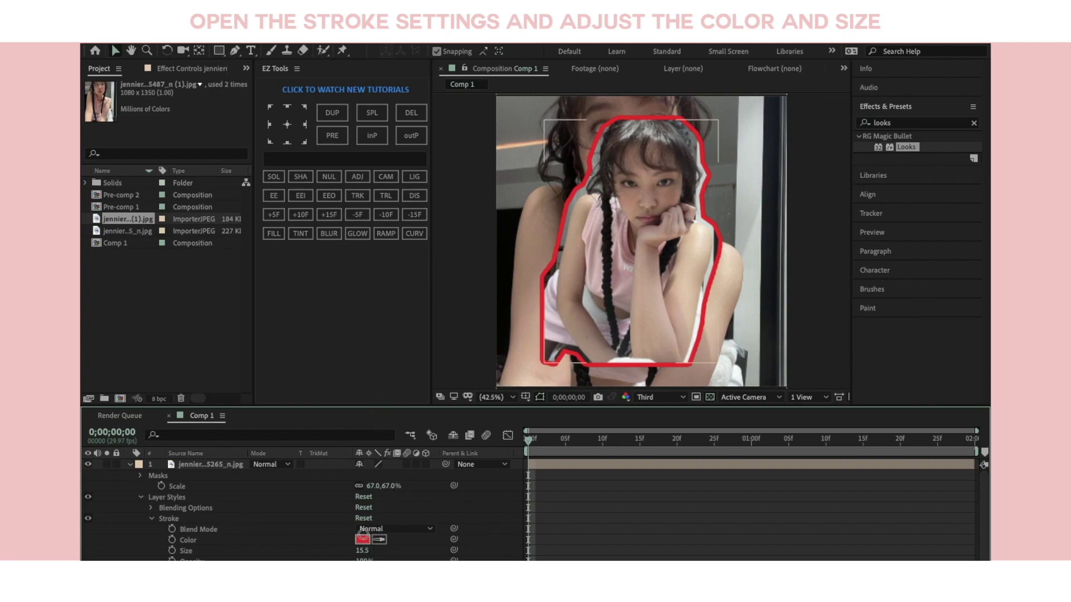
Recolour the stroke with a pink sampled from the photo, then choose a lighter pink
left_click(363, 539)
type("FFFFFF")
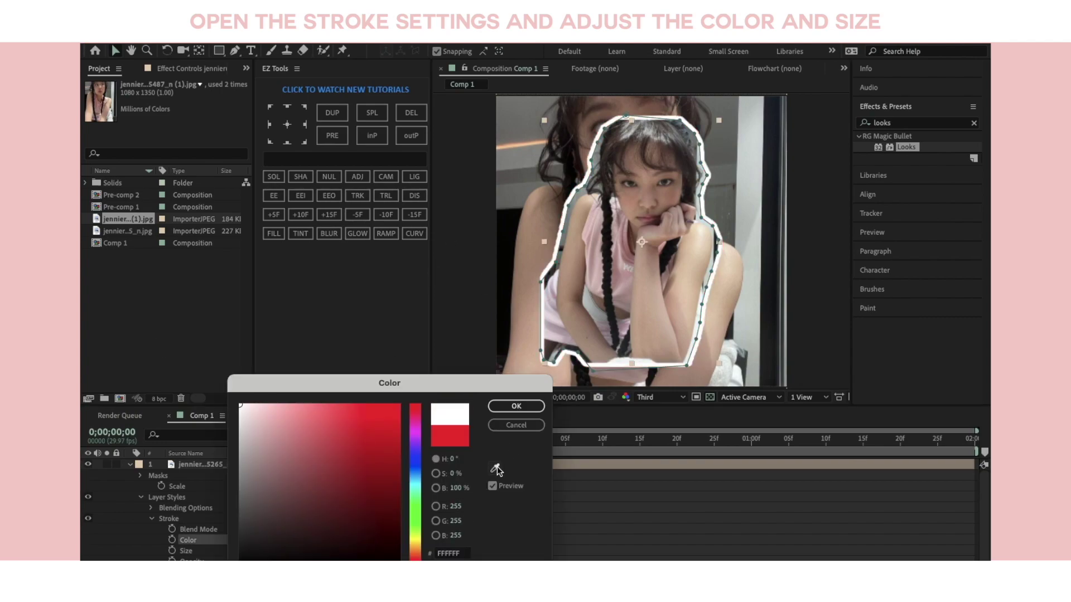
left_click(495, 469)
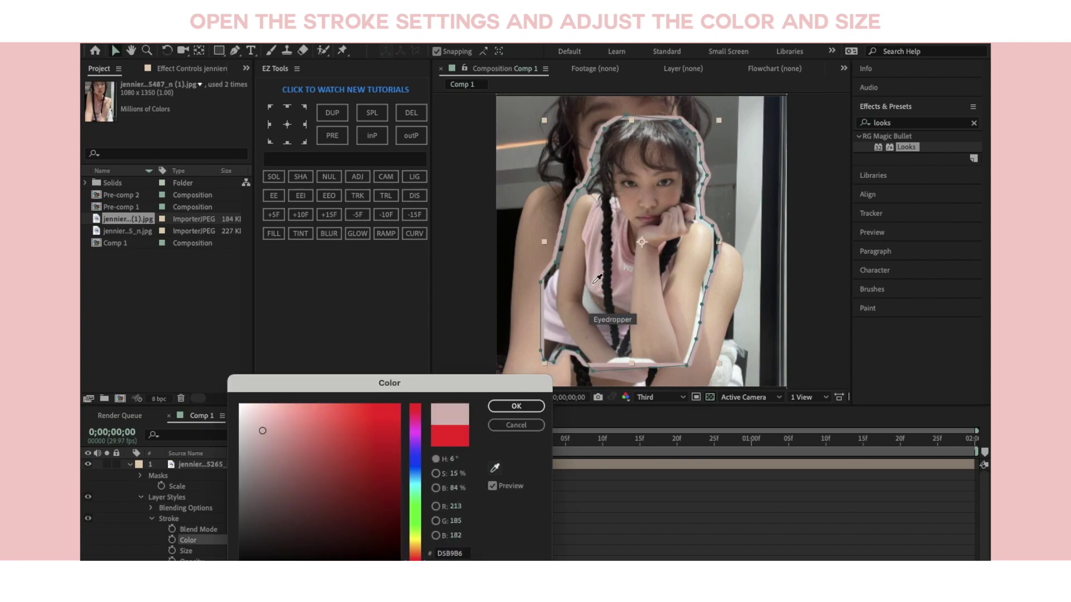
left_click(592, 283)
key("Return")
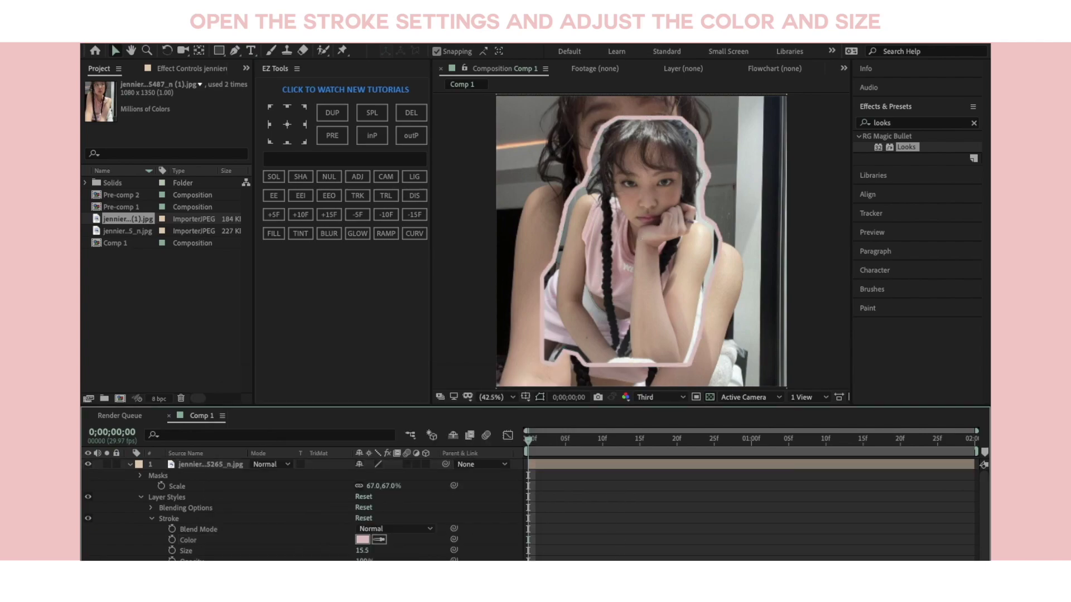
left_click(719, 468)
left_click(363, 539)
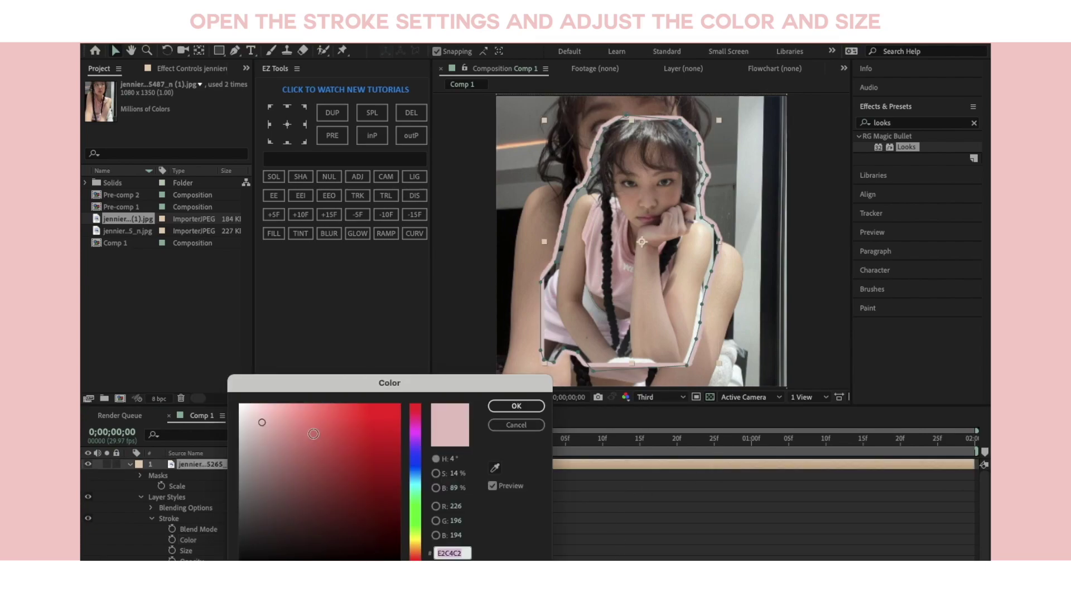
left_click(266, 410)
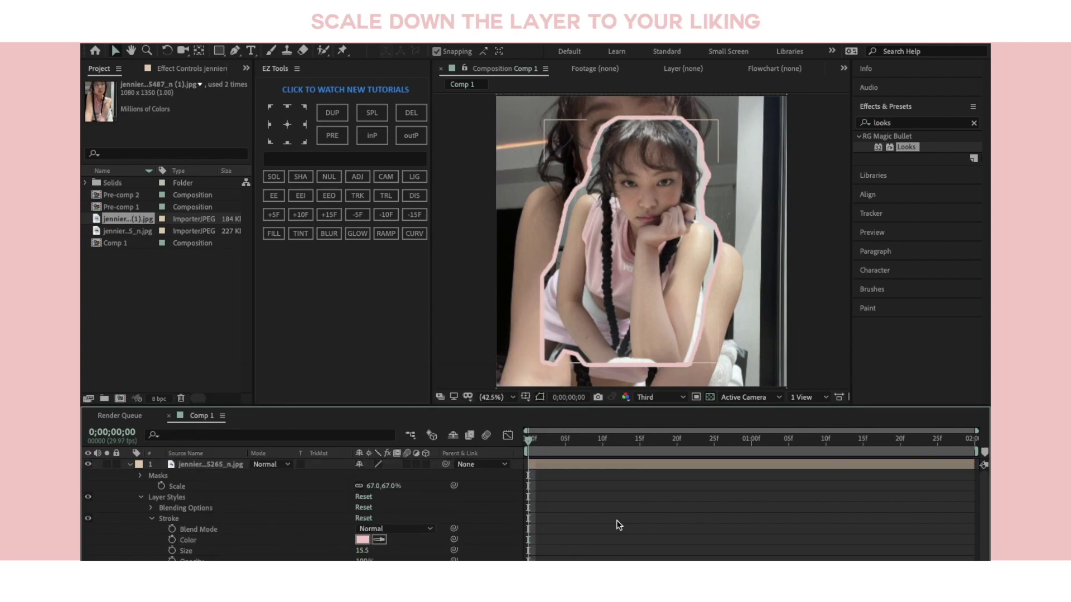
Scale the masked photo layer down to 46%
left_click(210, 467)
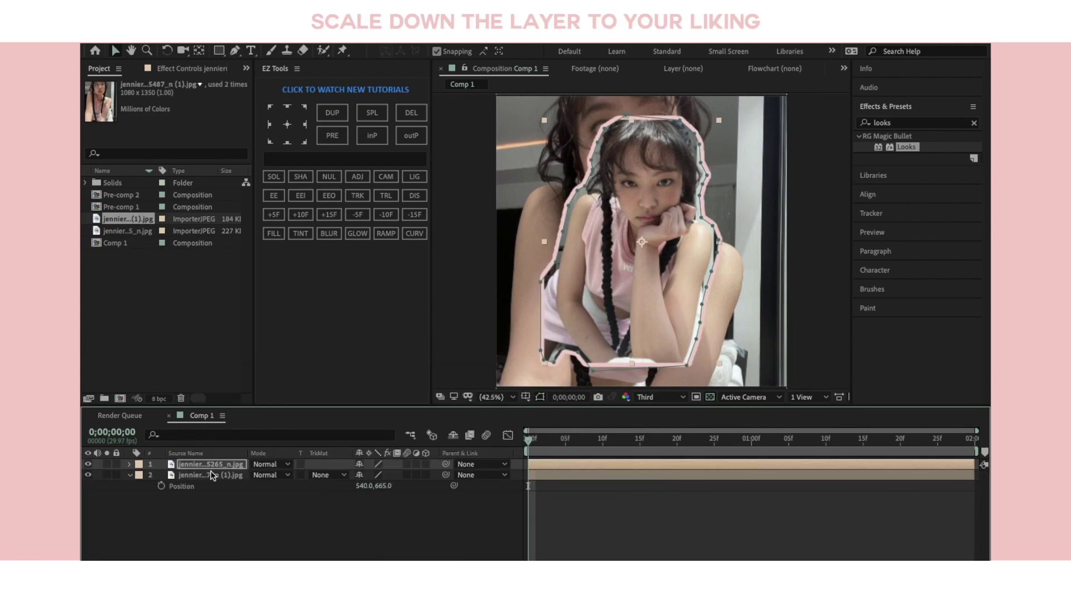
key("s")
left_click_drag(377, 475, 351, 475)
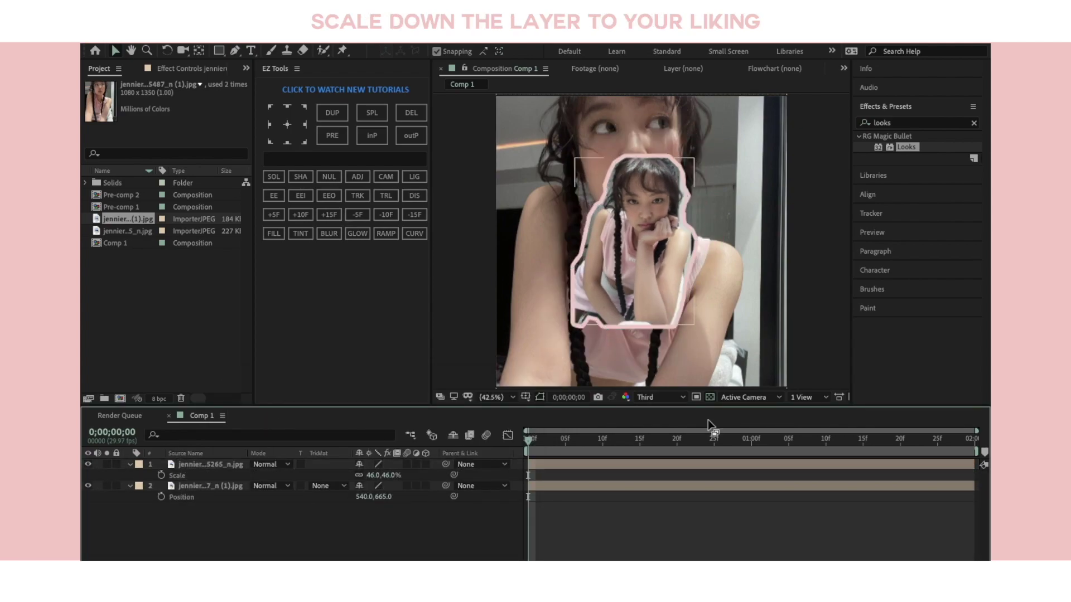
Trim the masked photo layer to start at one second
left_click(211, 465)
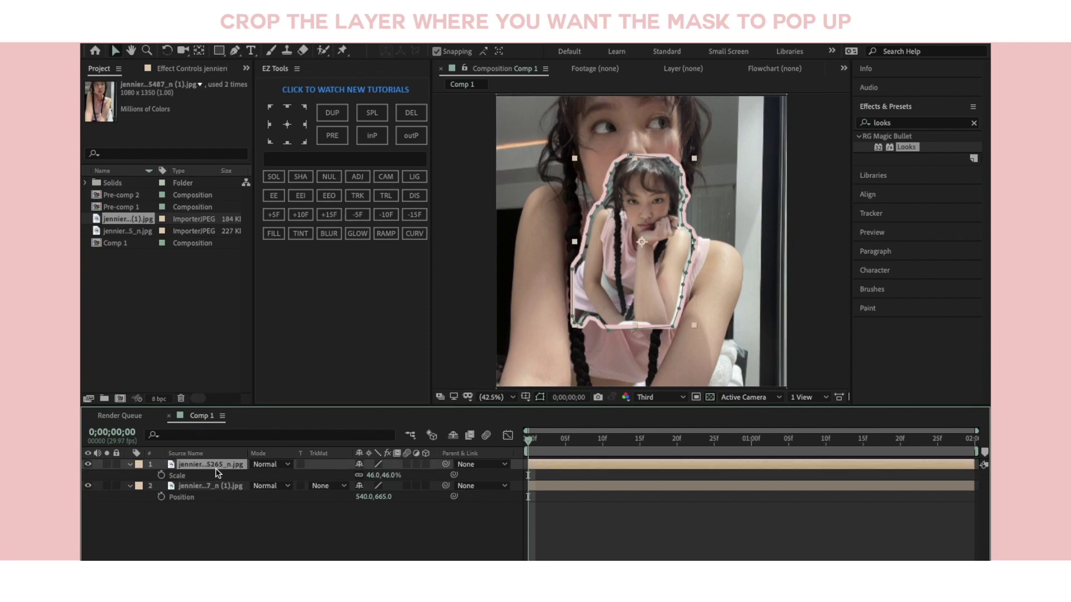
left_click(753, 439)
left_click_drag(530, 463, 752, 461)
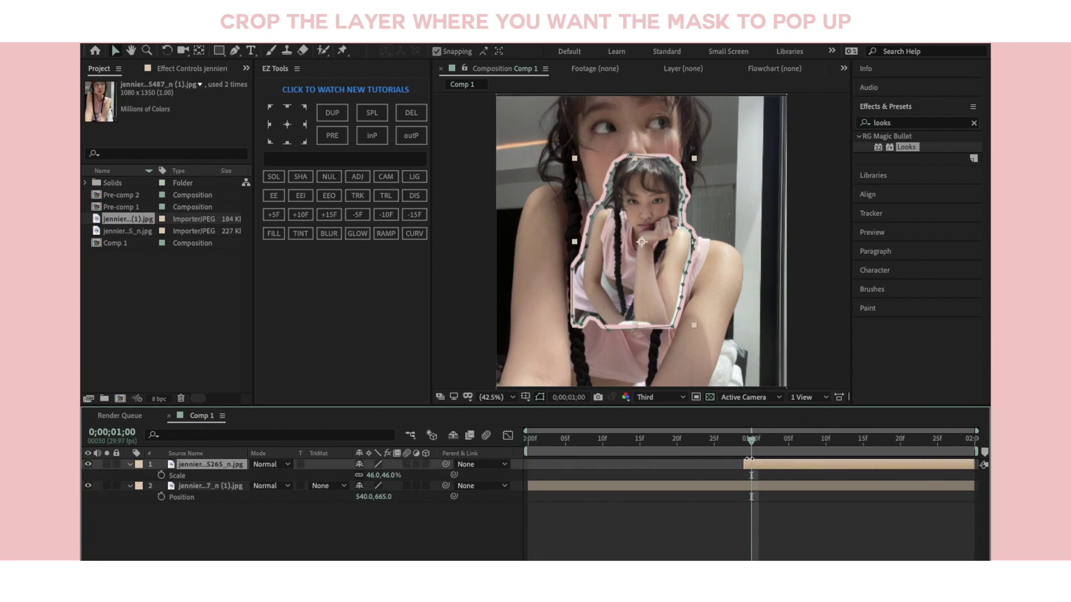
left_click(888, 124)
Search presets for 'shake #' and apply shake #6 to the photo, replacing the trial presets
type("shake #")
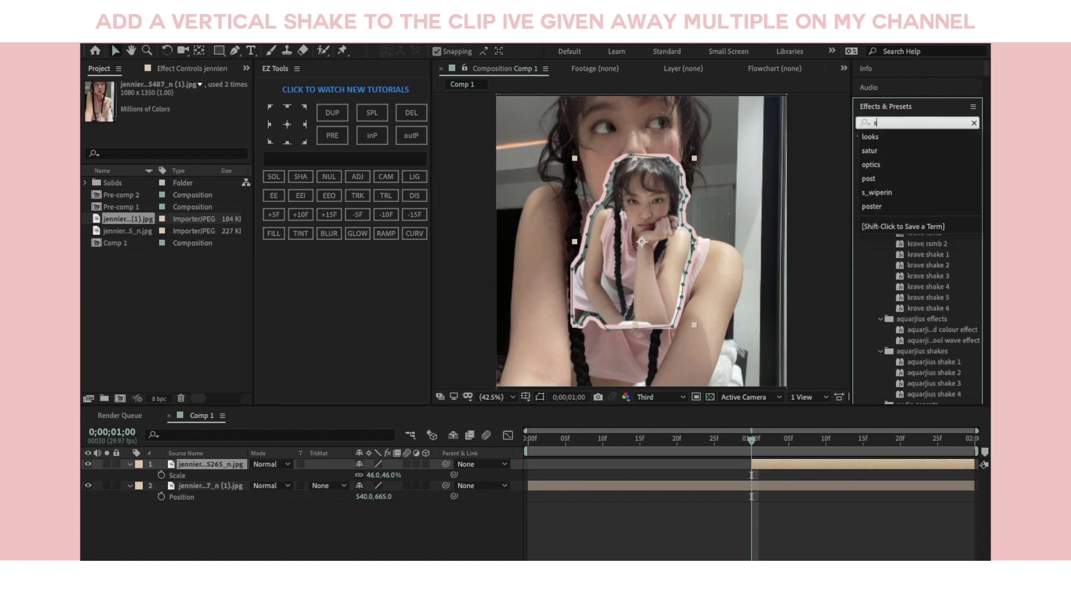
left_click(908, 255)
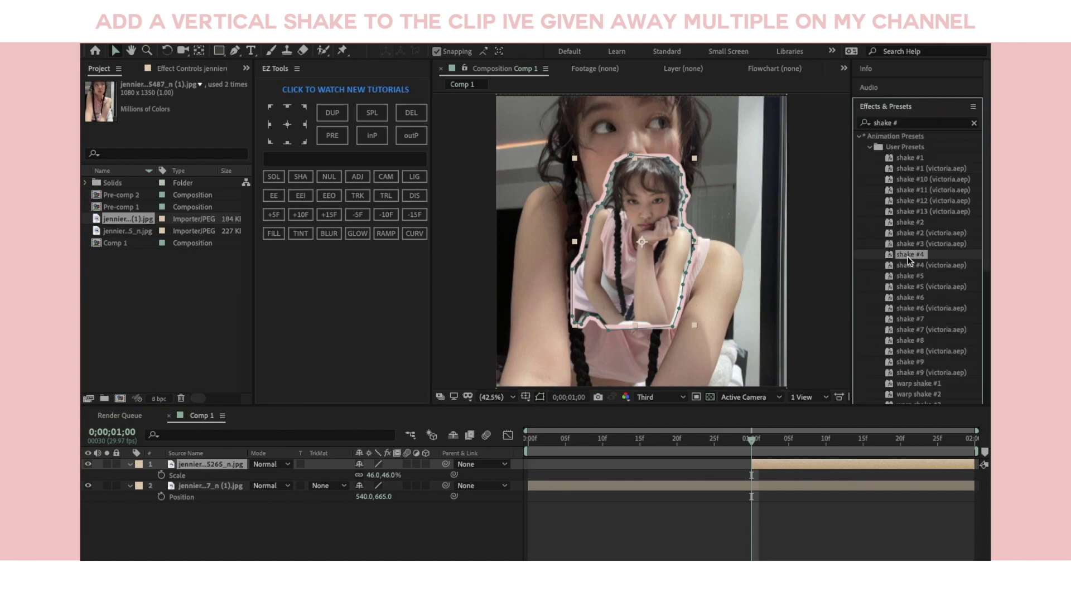
left_click_drag(922, 311, 825, 471)
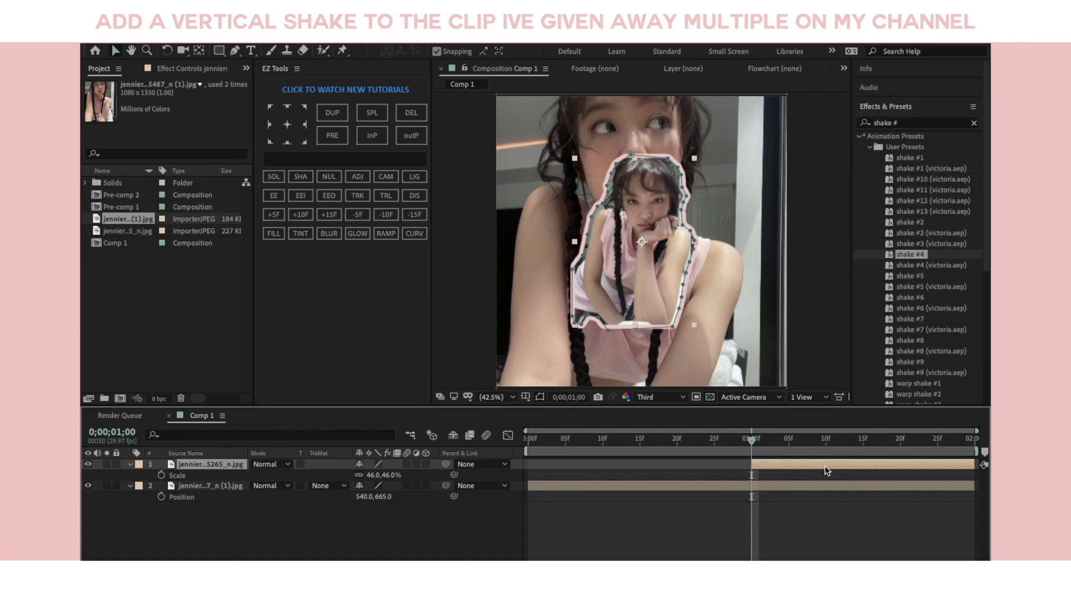
double_click(913, 226)
key("ctrl+z")
left_click(912, 300)
double_click(912, 300)
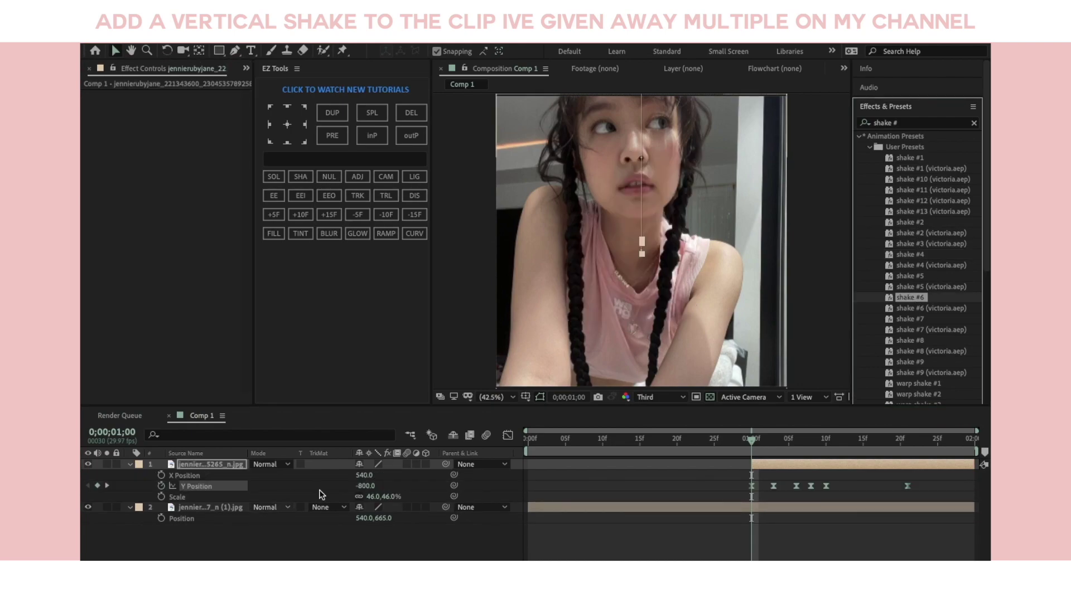
Enable motion blur on the shaking photo and preview it to frame 1;13
left_click(406, 464)
key("space")
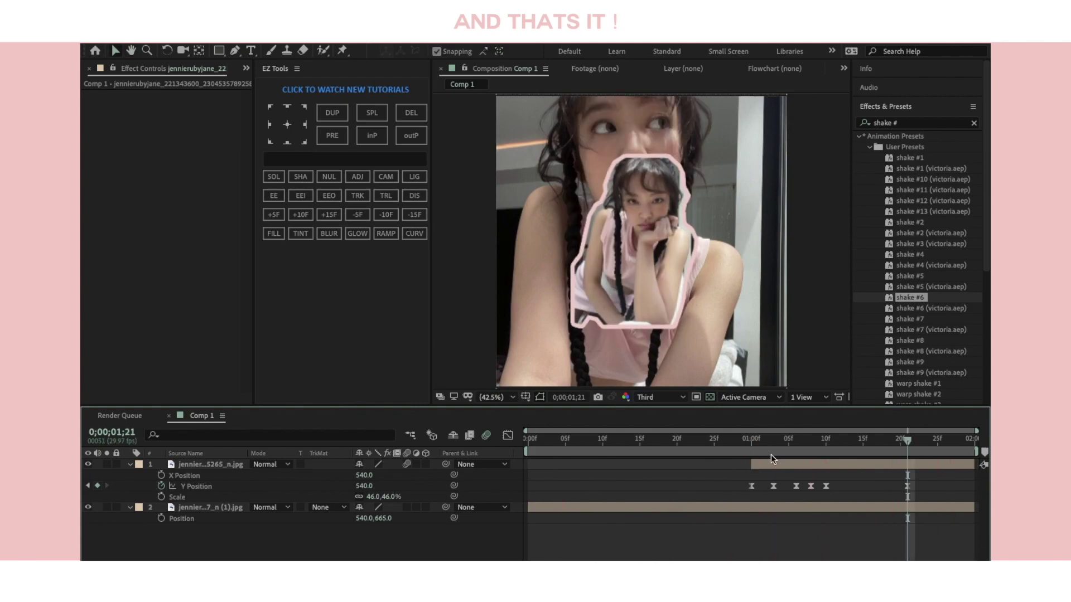
left_click_drag(762, 443, 848, 440)
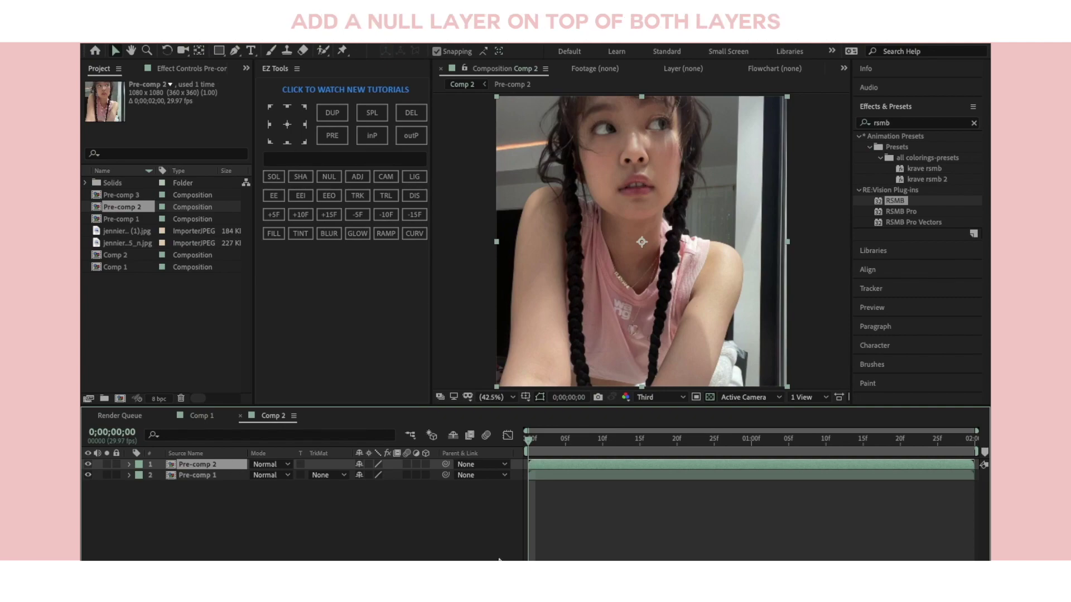
Add Null 1, parent both pre-comps to it, and slide Pre-comp 2 right to X 1019
key("p")
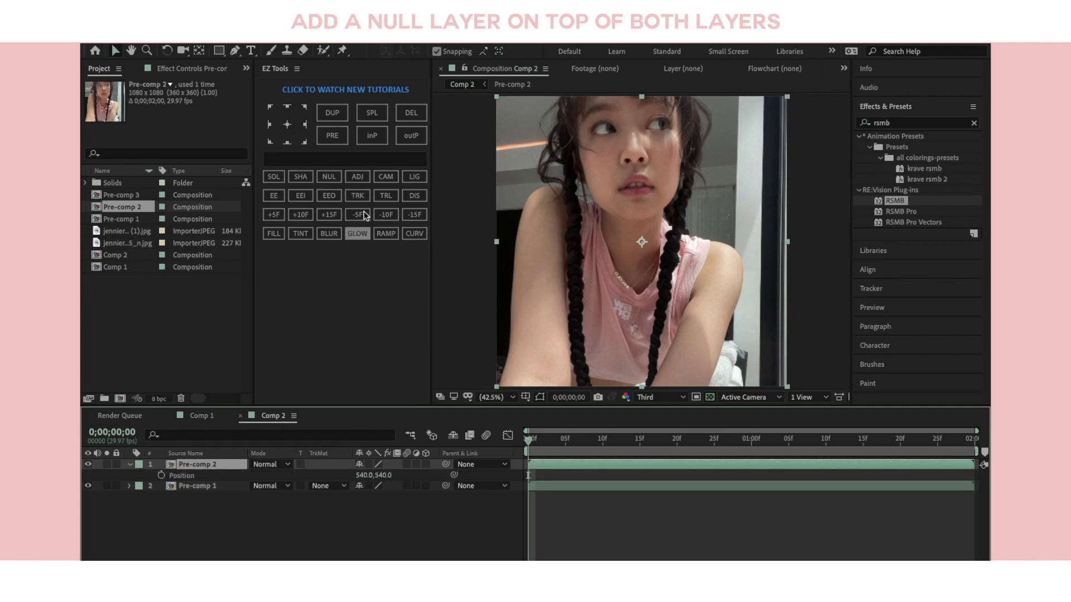
left_click(335, 178)
left_click_drag(349, 539, 217, 480)
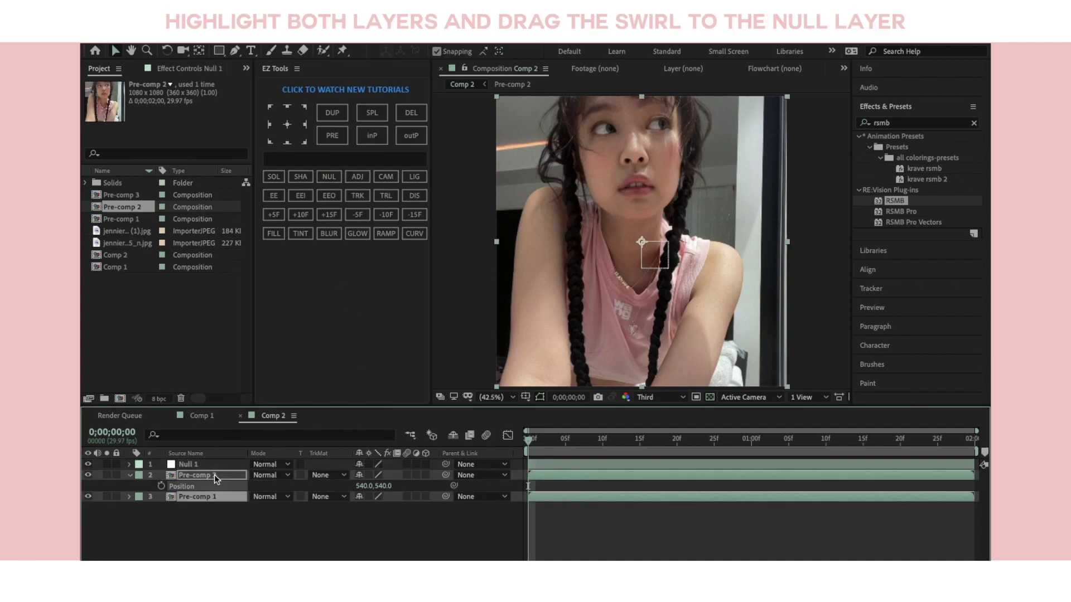
left_click_drag(446, 475, 187, 464)
left_click(264, 550)
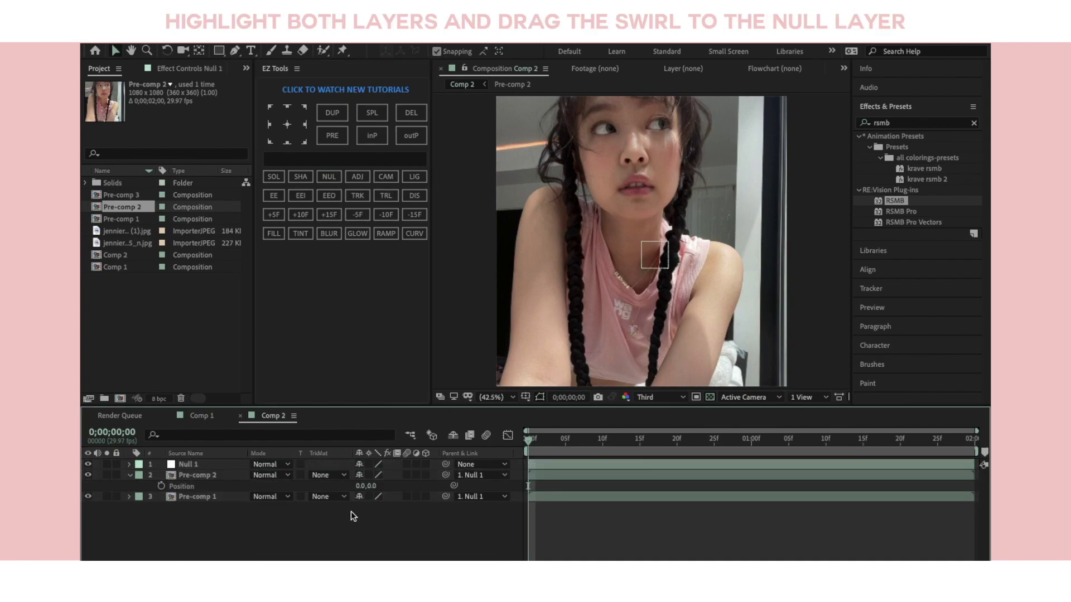
left_click_drag(361, 486, 429, 485)
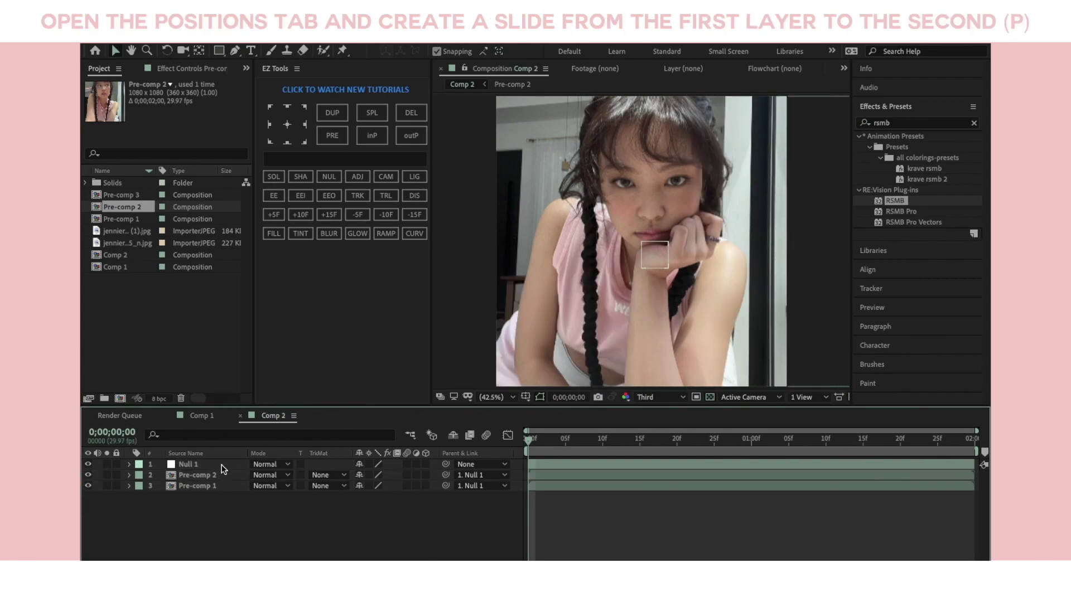
Keyframe Null 1 Position at 540,540 on 0;00;00;15 and -541,540 on 0;00;01;15
left_click(221, 465)
key("p")
left_click(643, 442)
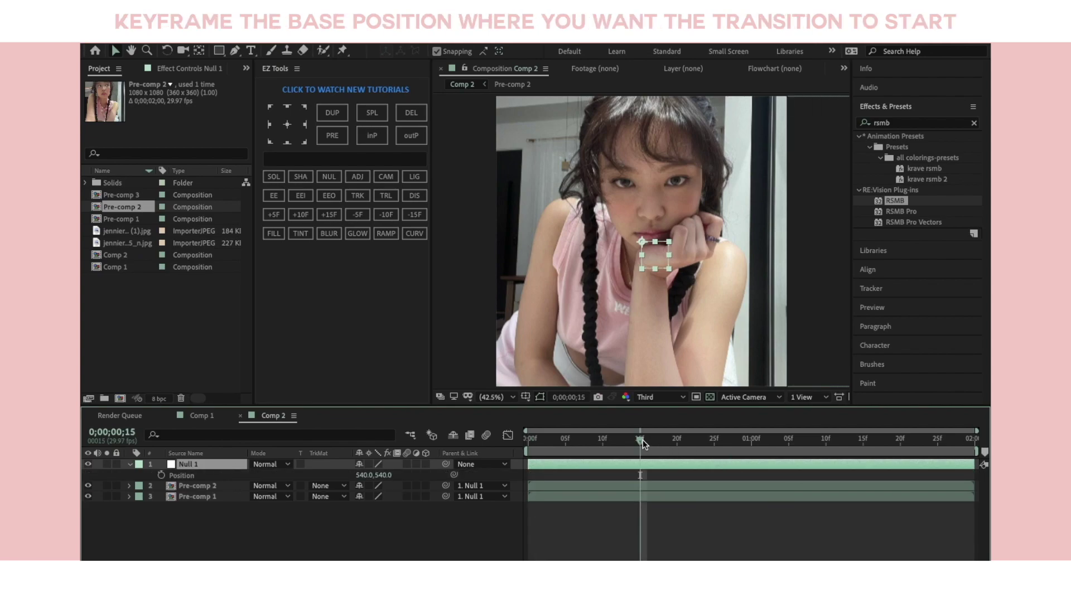
left_click(161, 475)
left_click(828, 446)
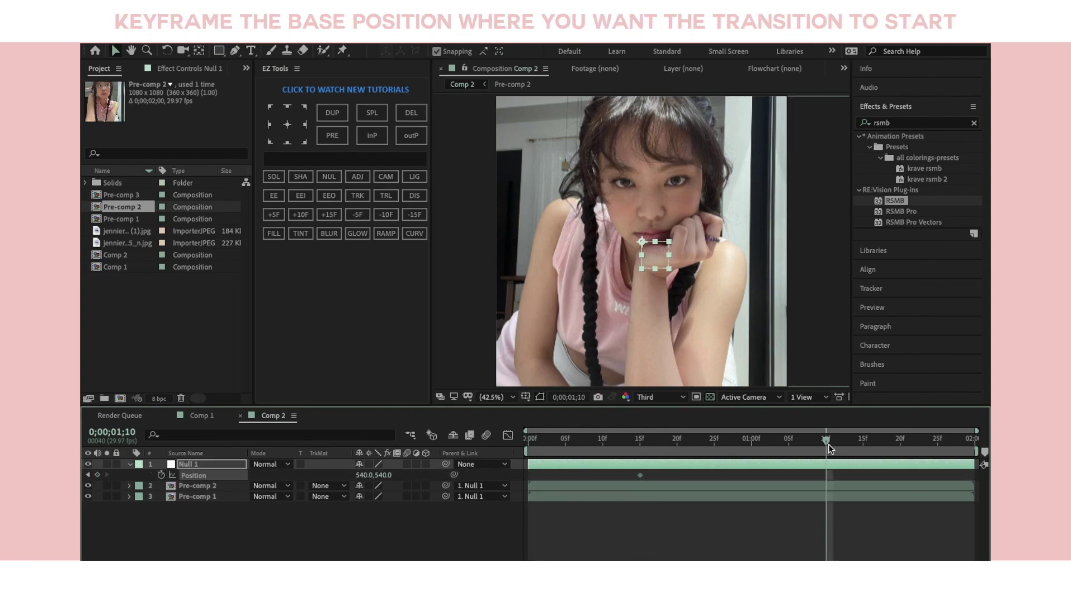
left_click(861, 443)
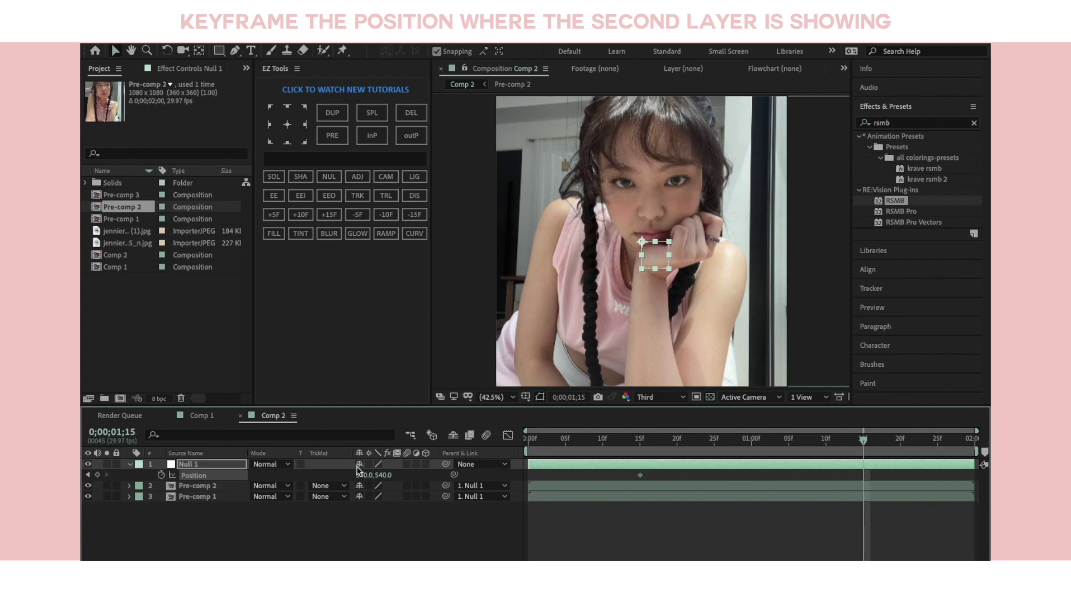
left_click_drag(368, 479, 347, 478)
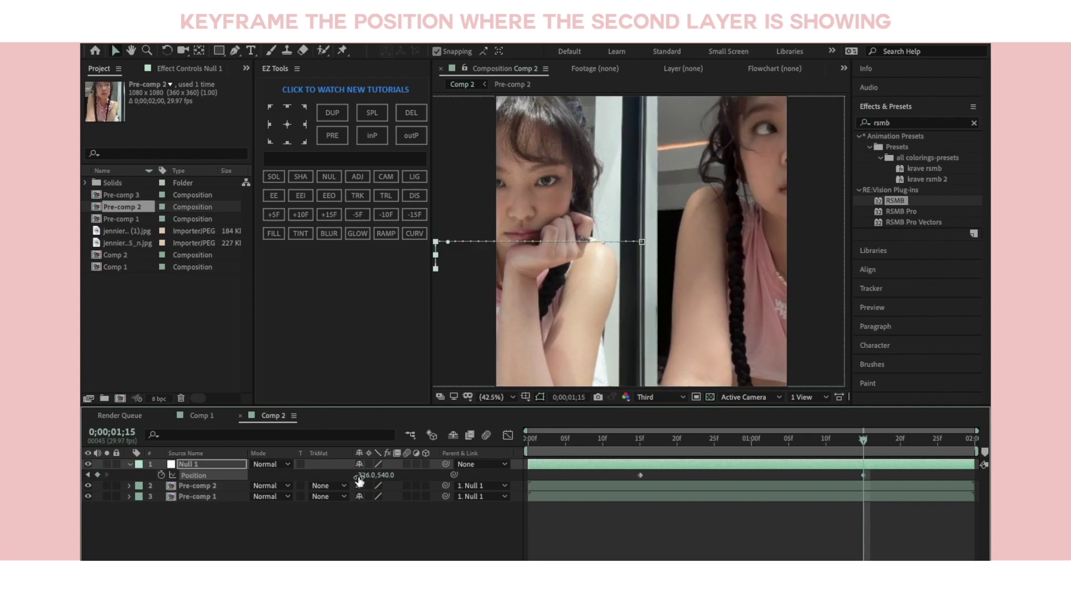
left_click_drag(368, 476, 239, 485)
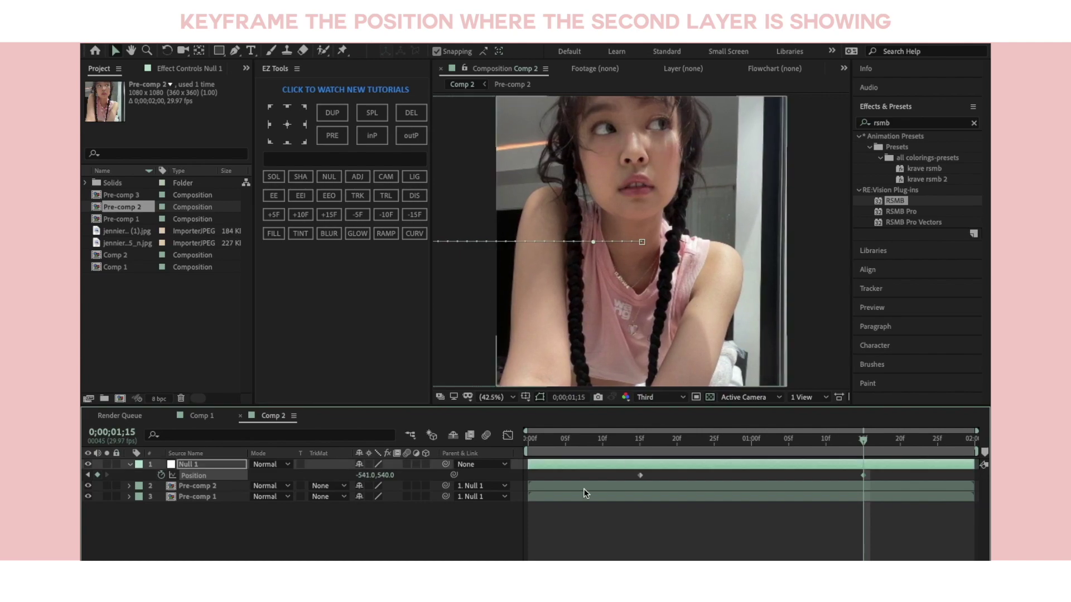
left_click(583, 489)
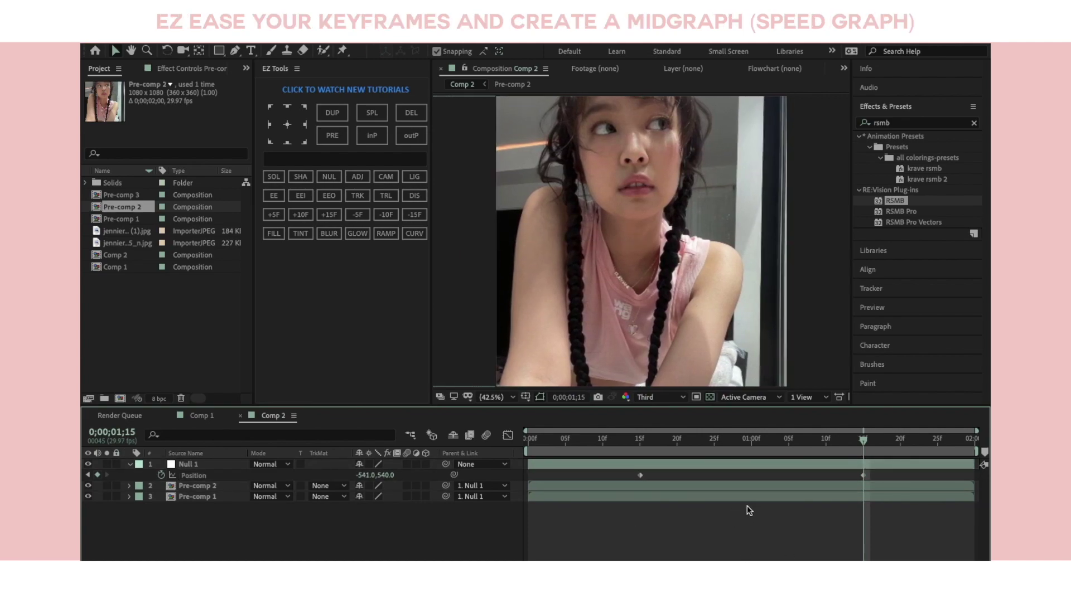
Easy-ease Null 1's Position keyframes and shape the Speed Graph into a sharp mid-transition peak
left_click_drag(624, 472, 865, 477)
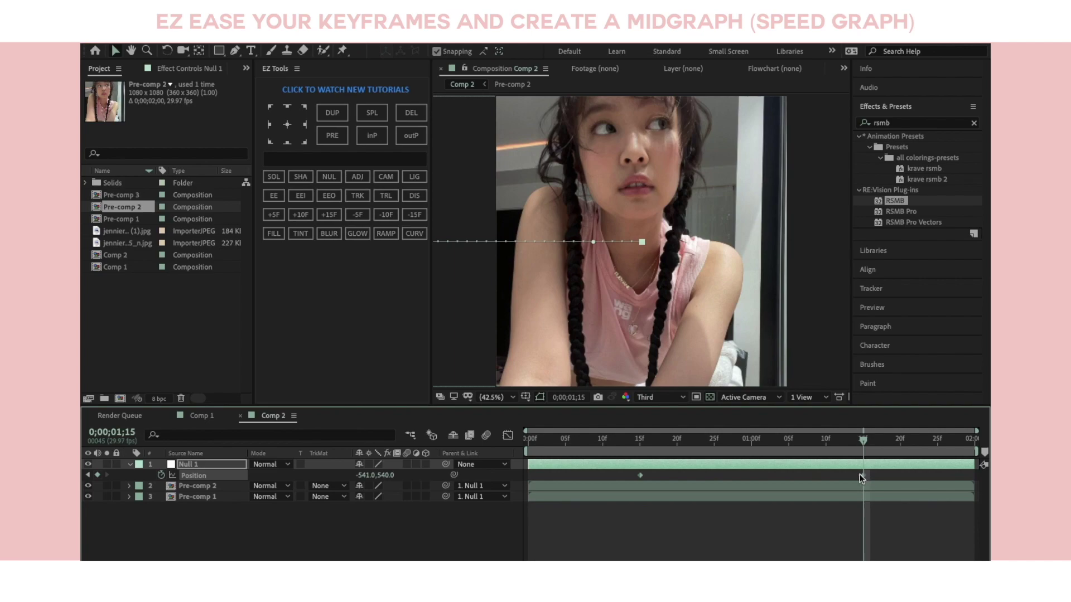
left_click(507, 439)
right_click(646, 502)
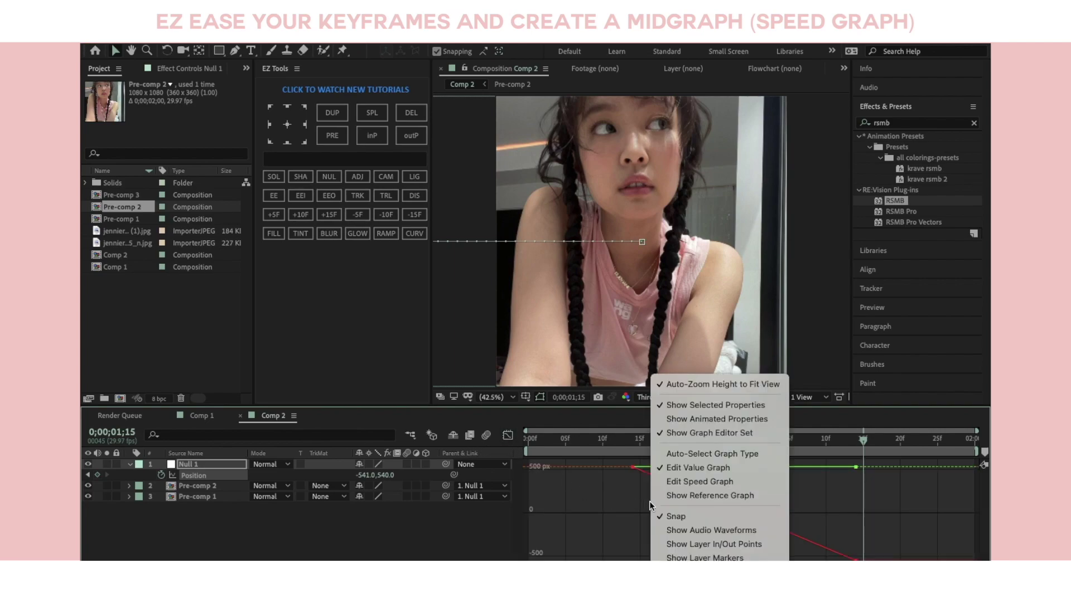
left_click(692, 478)
key("F9")
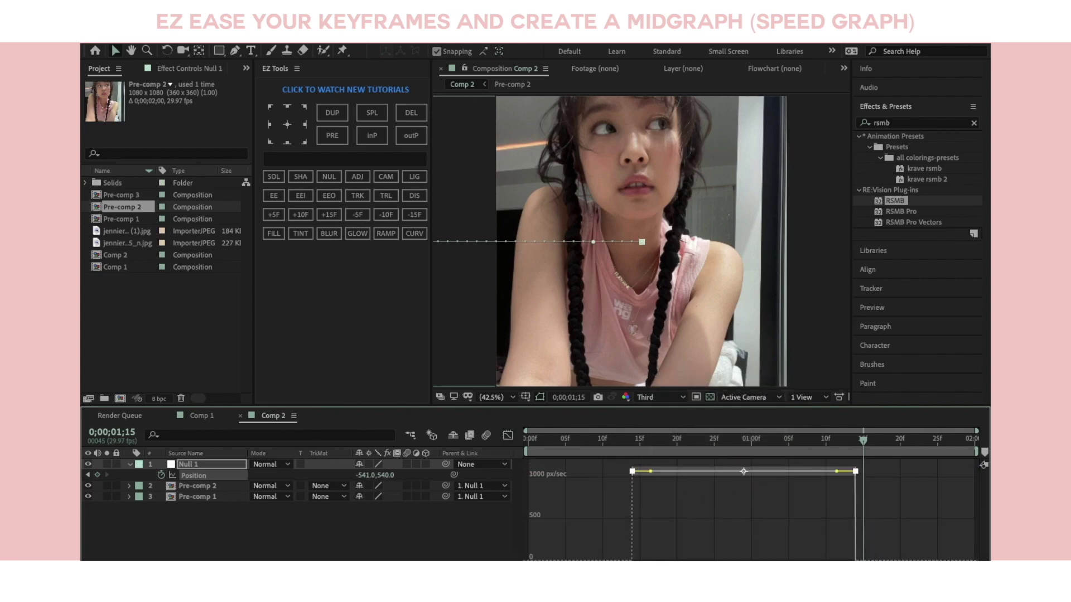
left_click_drag(706, 556, 719, 558)
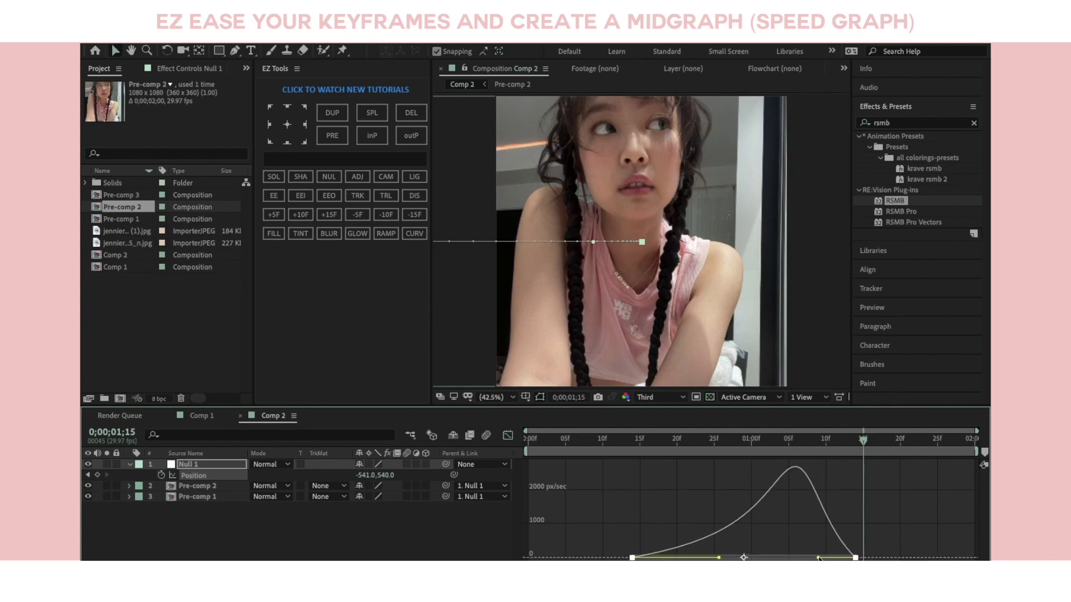
left_click_drag(819, 558, 762, 558)
Preview the slide transition from the start of the composition
key("Home")
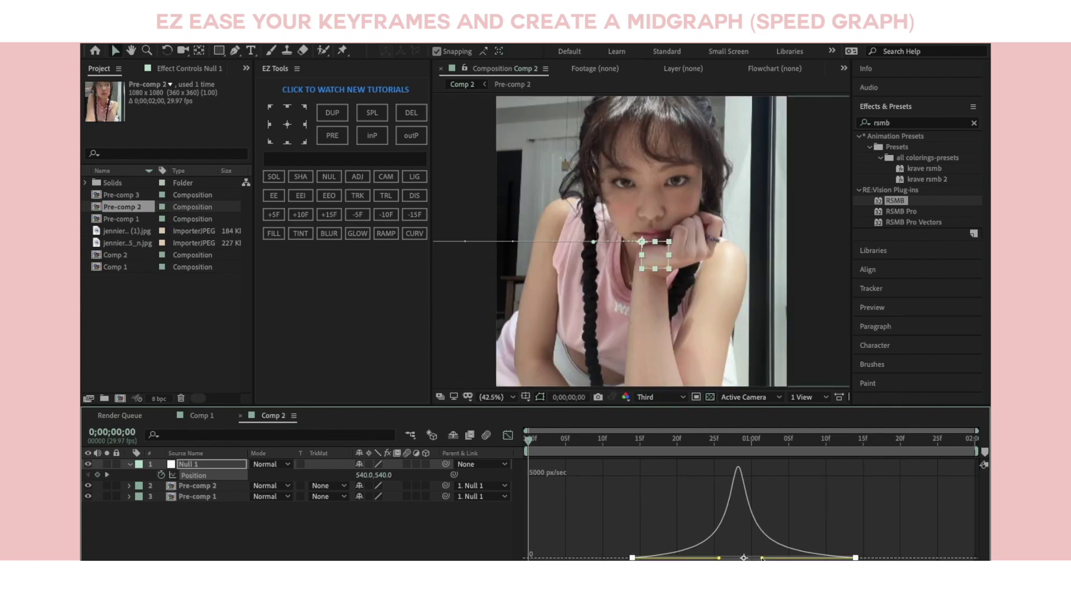
key("space")
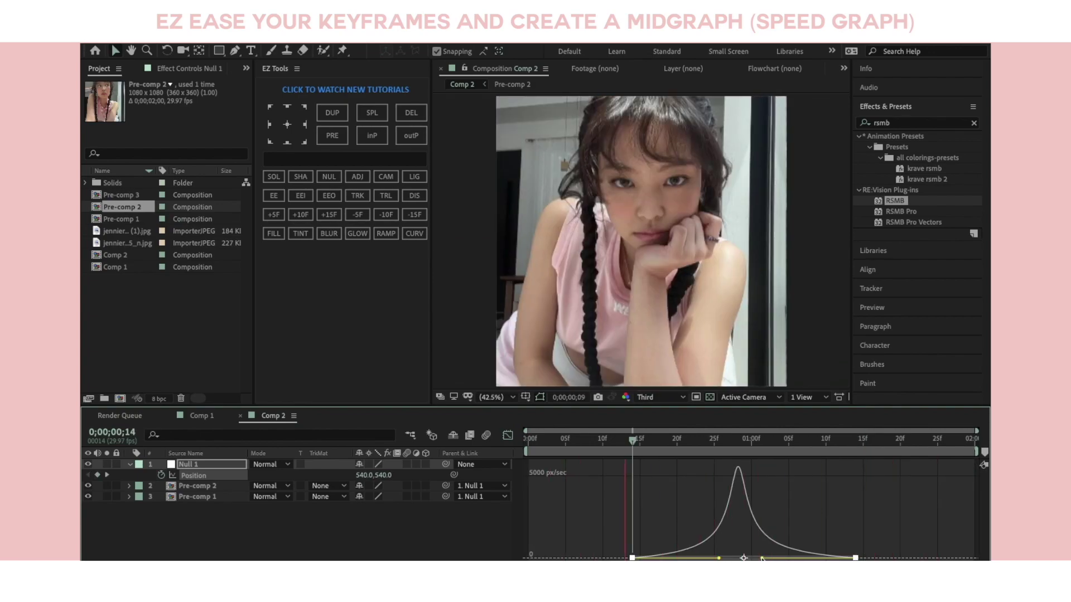
key("space")
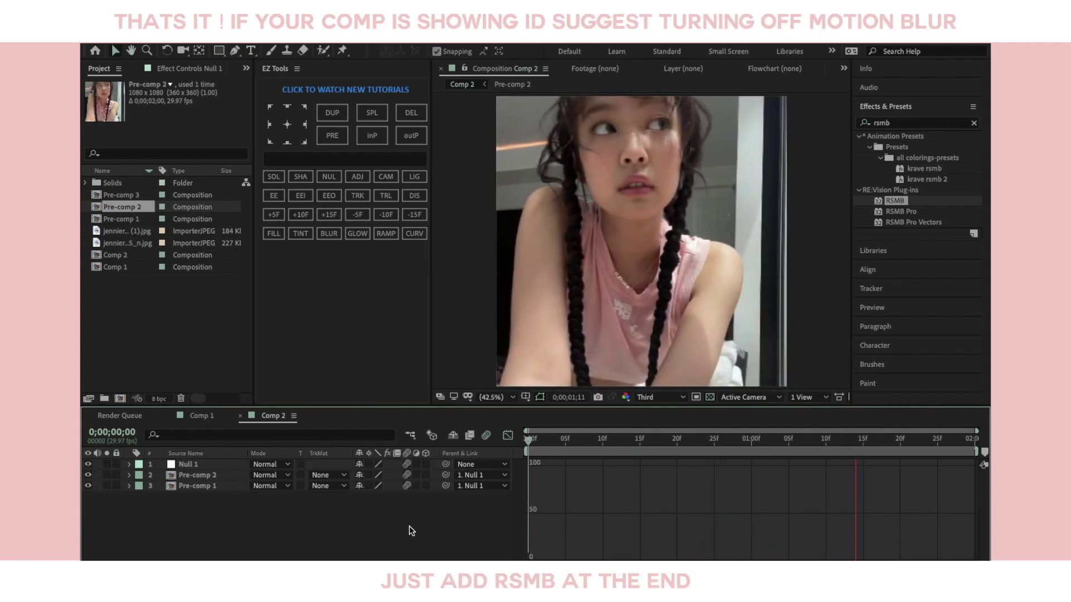
key("space")
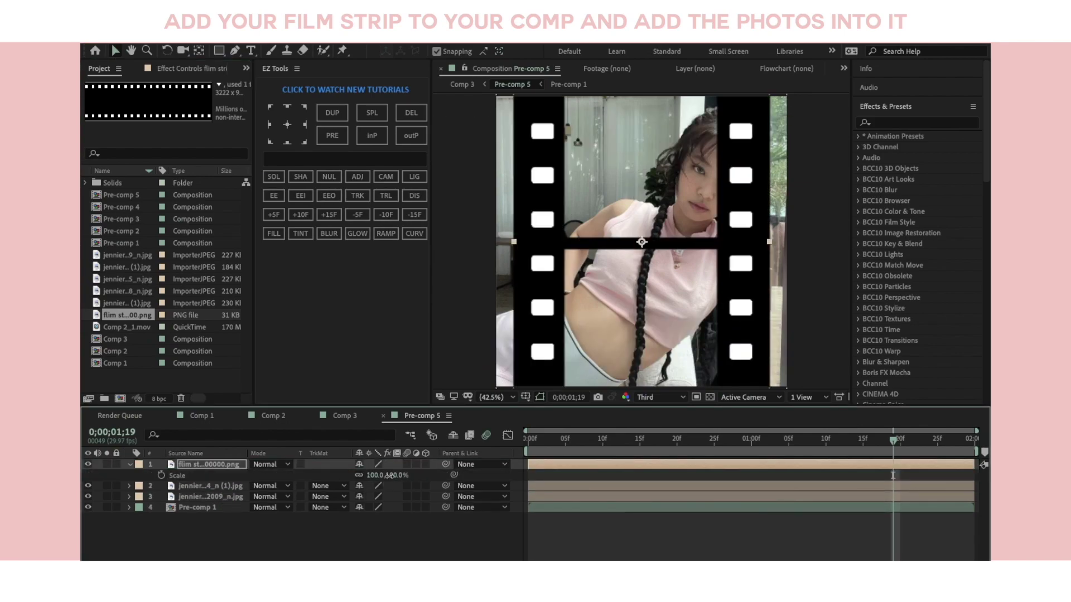
Reposition and shrink the two photos into the film strip's upper and lower frames
key("p")
left_click_drag(368, 496, 502, 505)
left_click(237, 507)
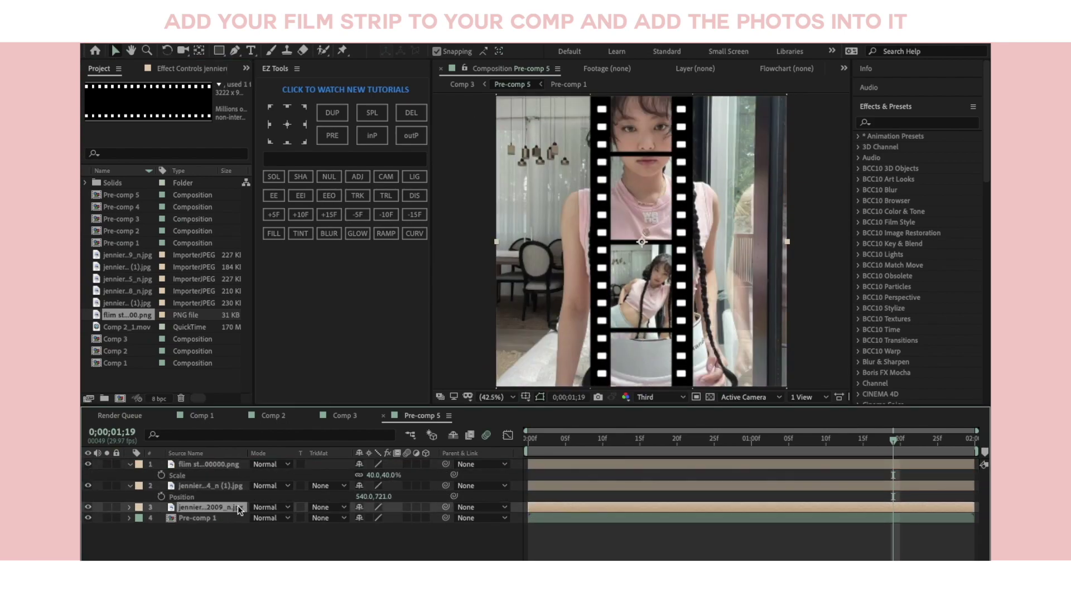
key("p")
left_click_drag(385, 518, 301, 478)
left_click(211, 485)
key("s")
left_click_drag(373, 497, 398, 498)
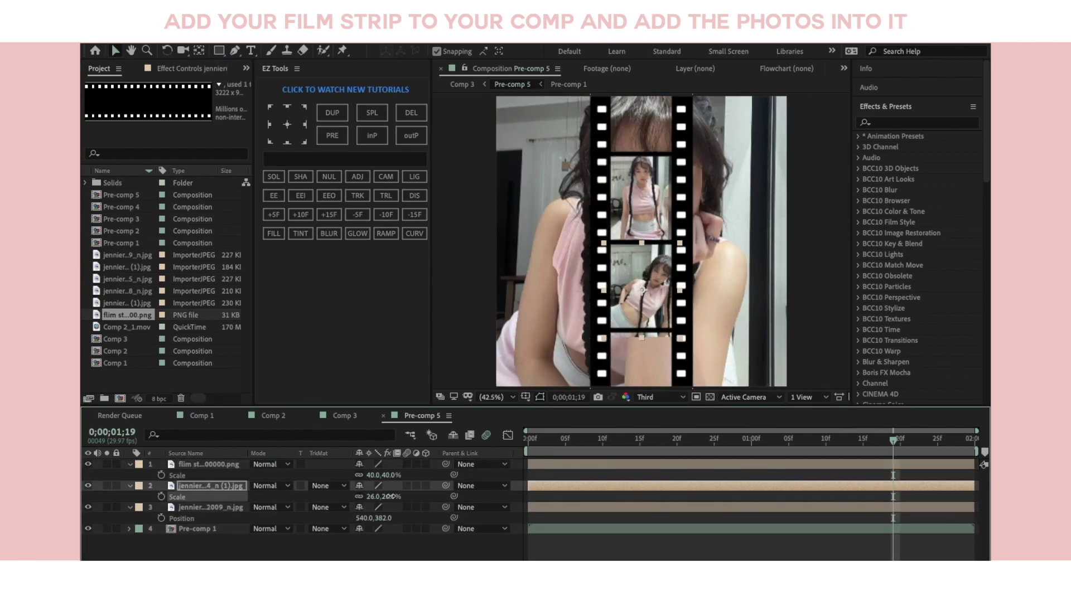
Duplicate both photo layers and place a copy in the strip's bottom frame
left_click(211, 507, "ctrl")
key("ctrl+d")
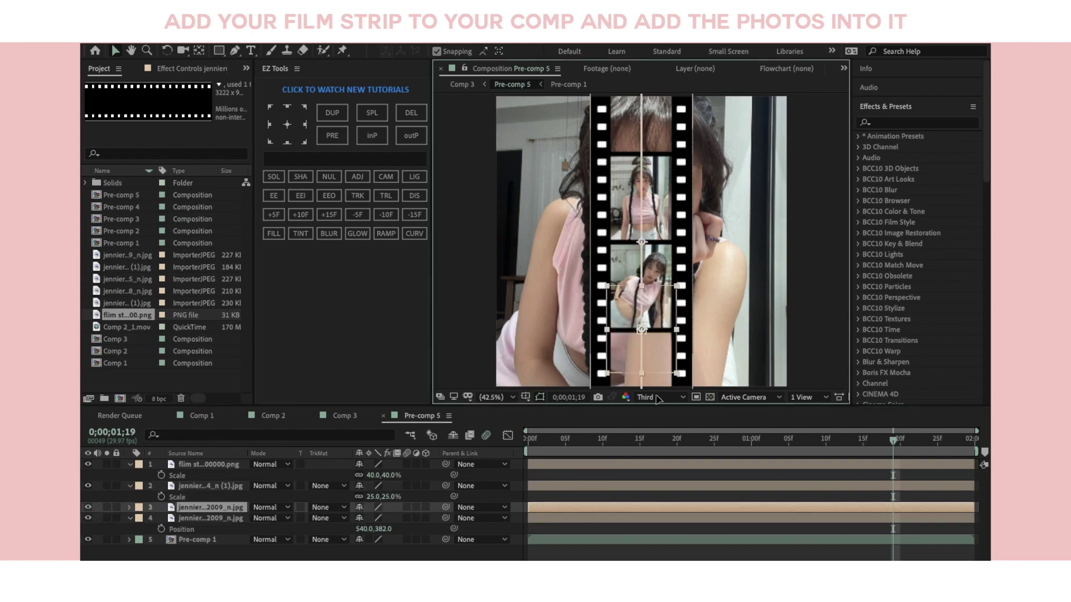
left_click_drag(641, 201, 662, 282)
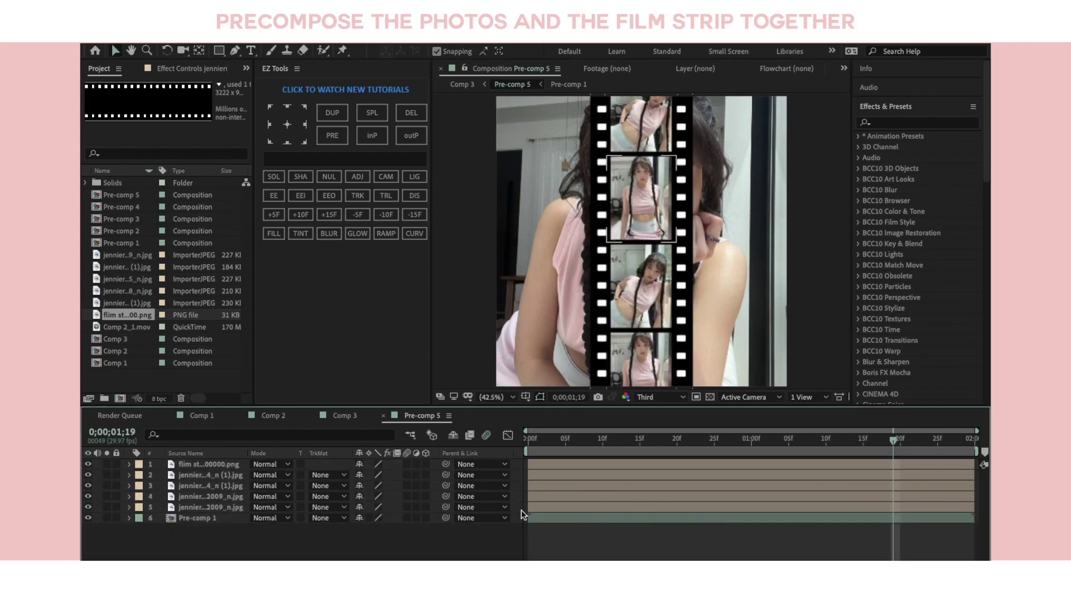
left_click_drag(518, 456, 210, 508)
Precompose the film strip and photo layers into Pre-comp 6
right_click(209, 504)
left_click(272, 539)
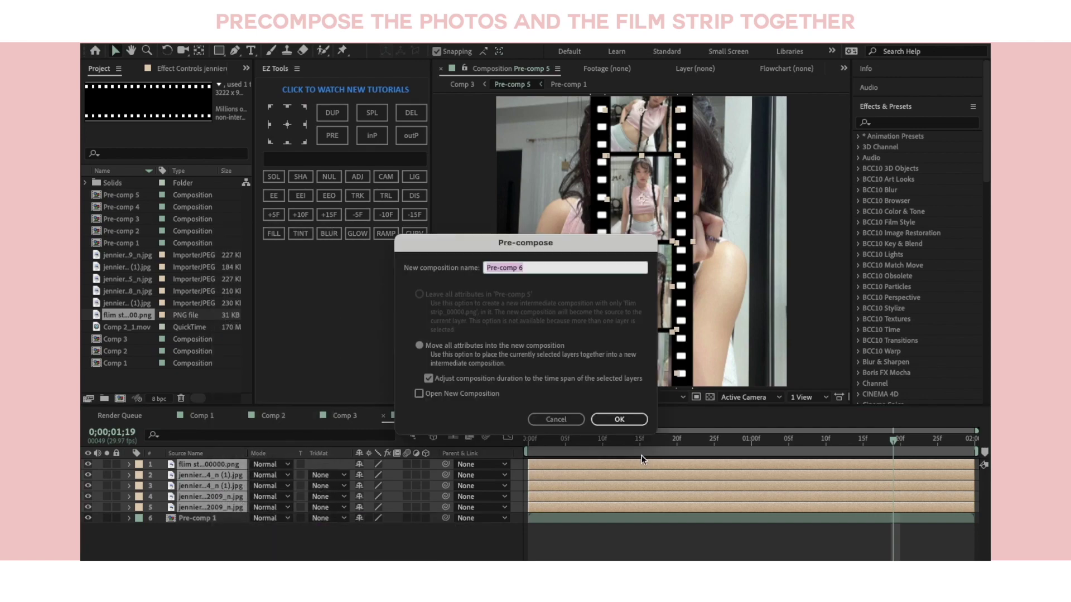
left_click(614, 420)
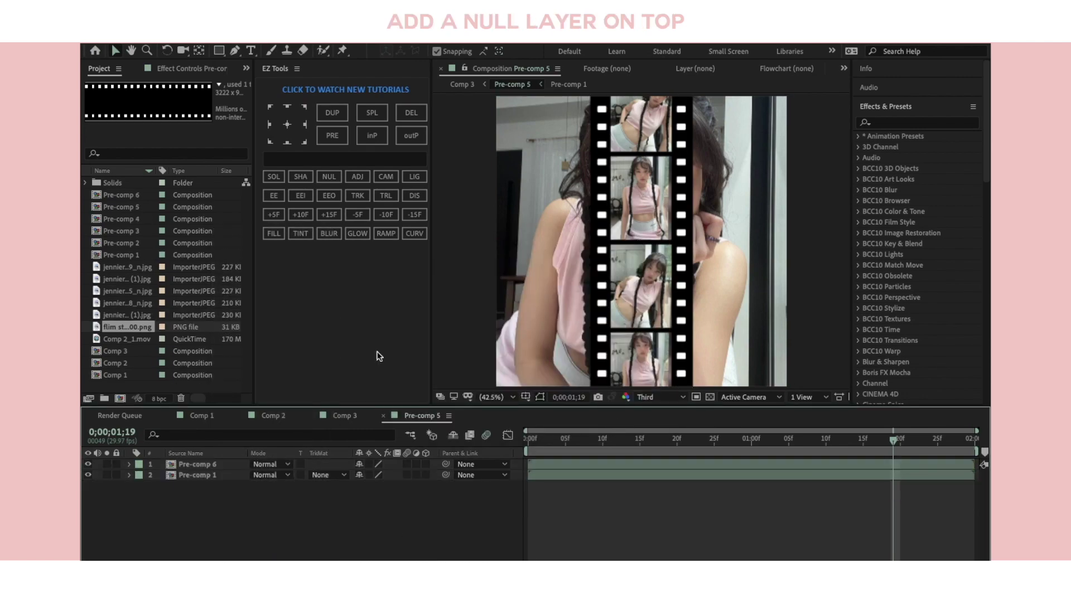
Add Null 3 and parent Pre-comp 6 and Pre-comp 1 to it
left_click(337, 176)
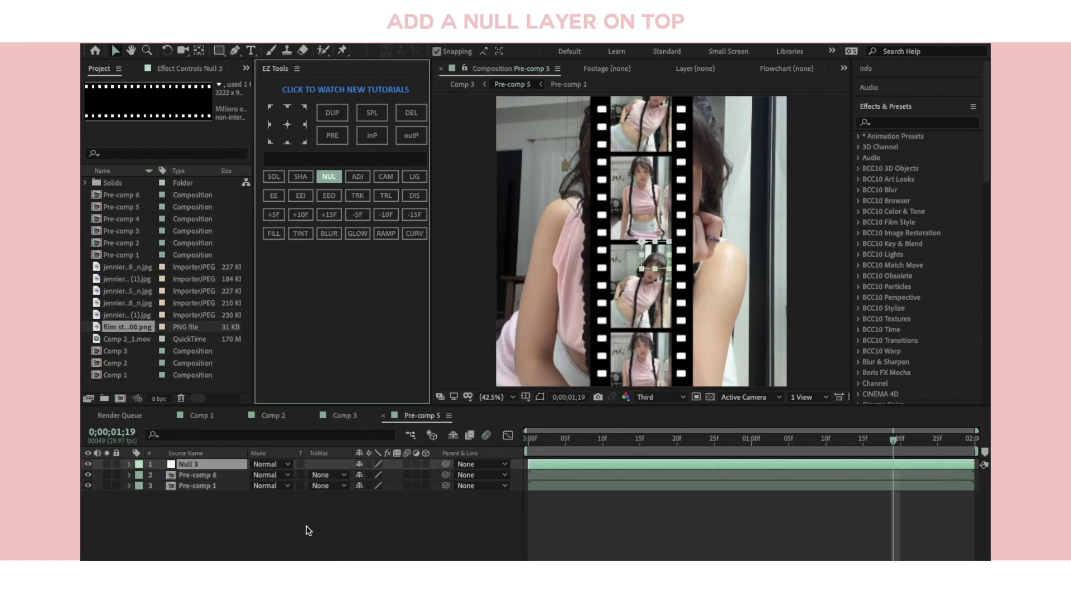
left_click_drag(253, 521, 210, 467)
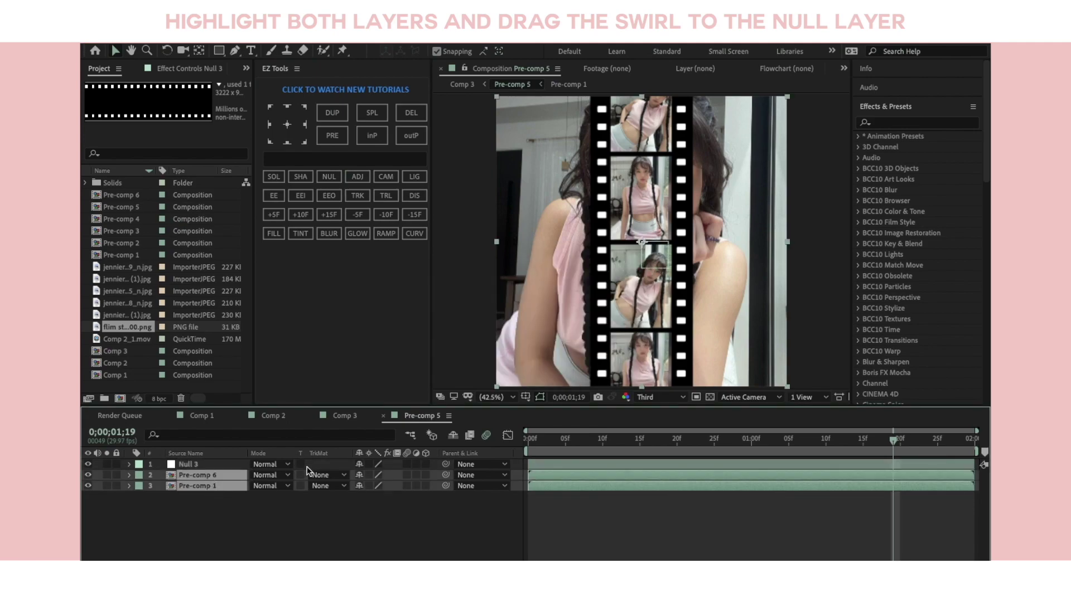
left_click_drag(446, 476, 195, 466)
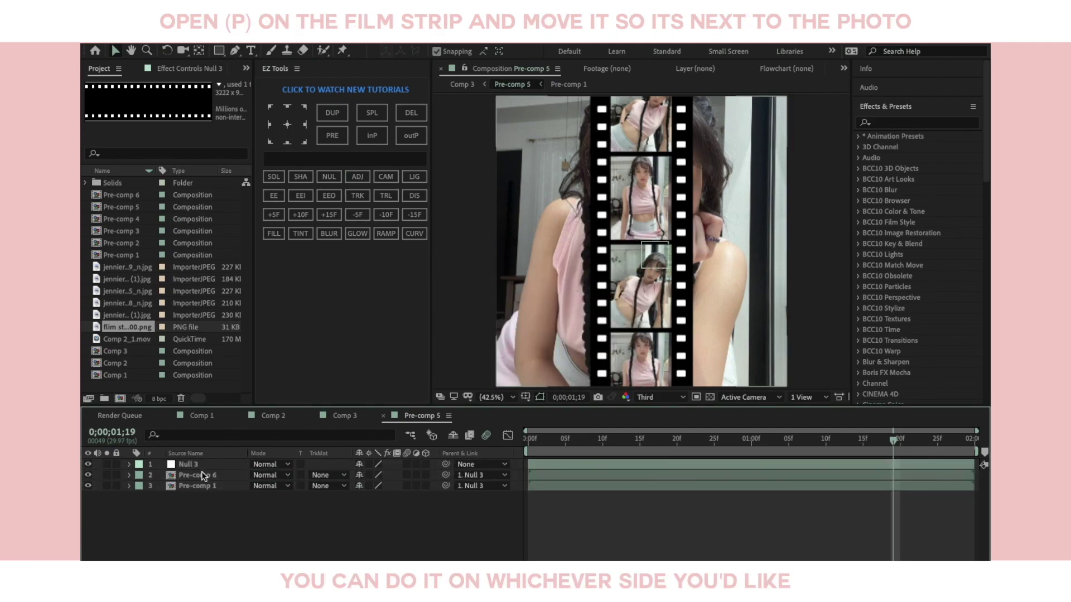
Shift Pre-comp 6 left offscreen to Position -731, 0
left_click(198, 465)
key("p")
left_click(224, 484)
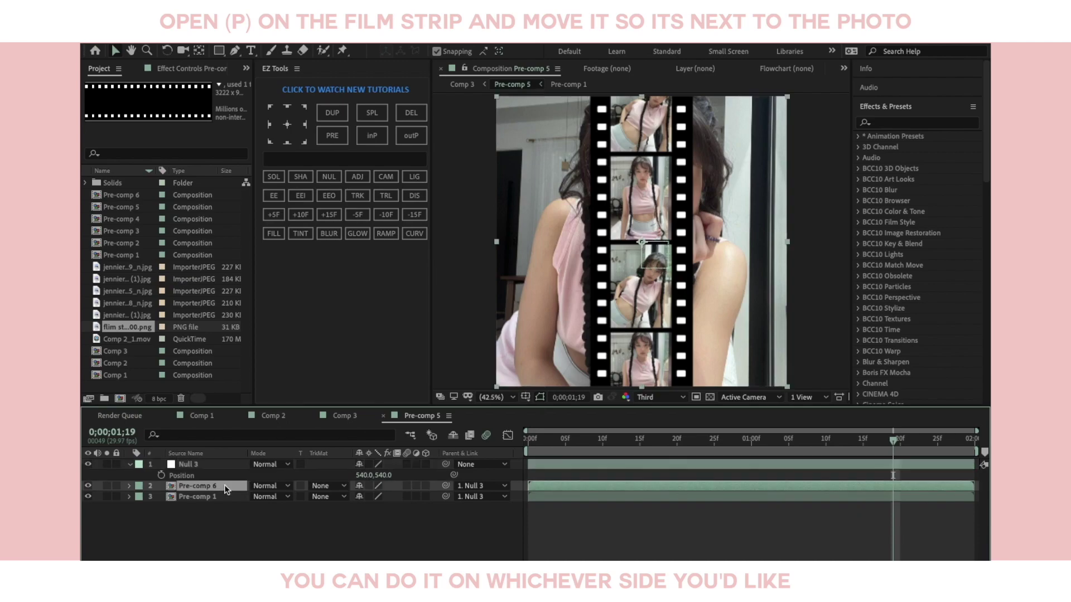
key("p")
left_click_drag(359, 496, 318, 463)
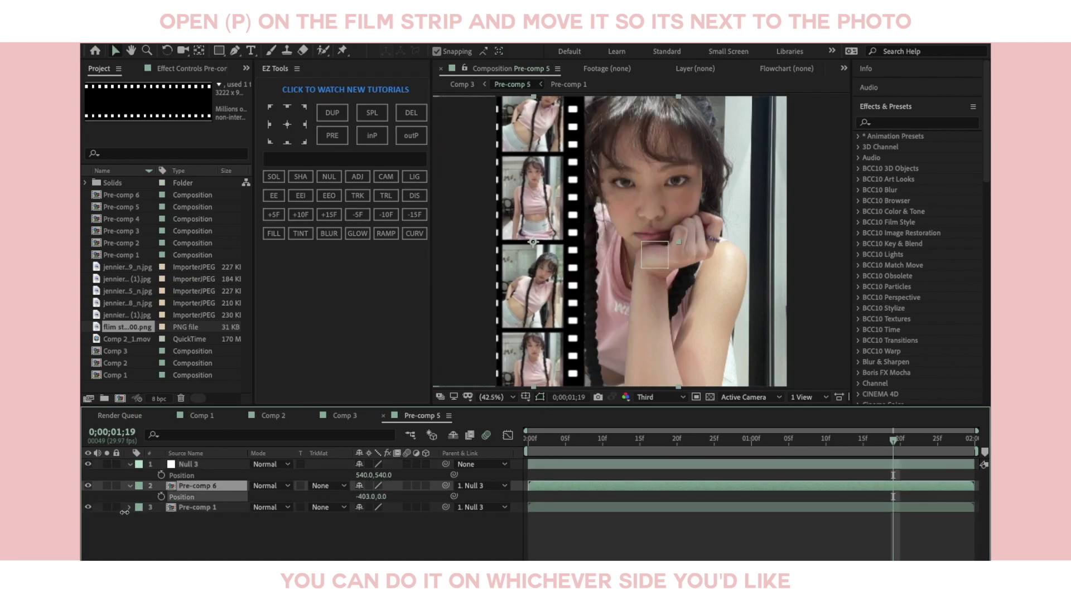
left_click_drag(368, 500, 217, 502)
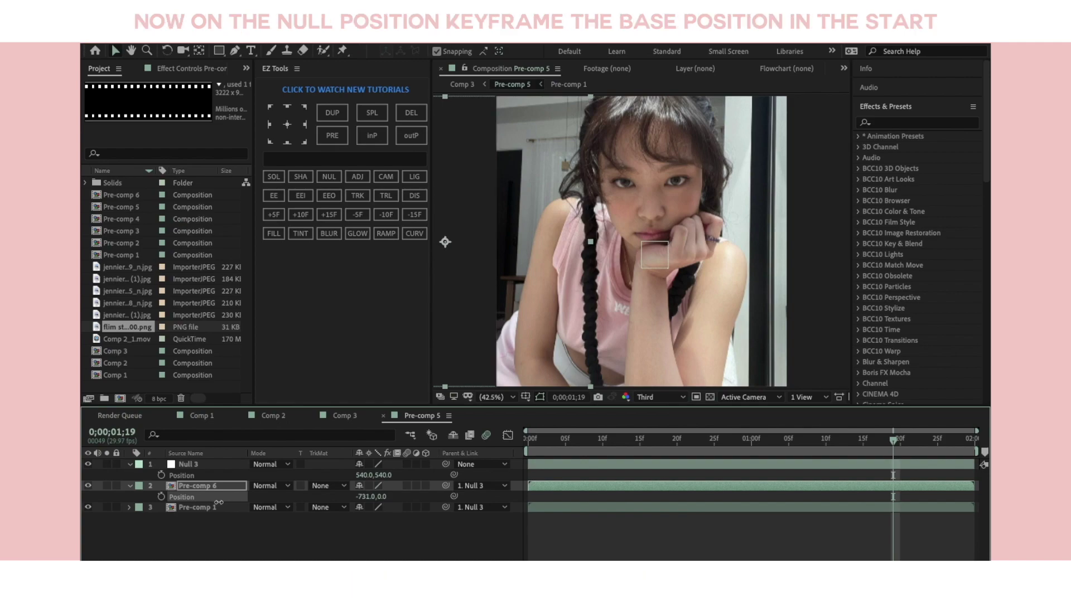
Keyframe Null 3 Position from 540,540 at 0;00;00;15 to 913,540 at 0;00;01;15
left_click(212, 466)
left_click(638, 450)
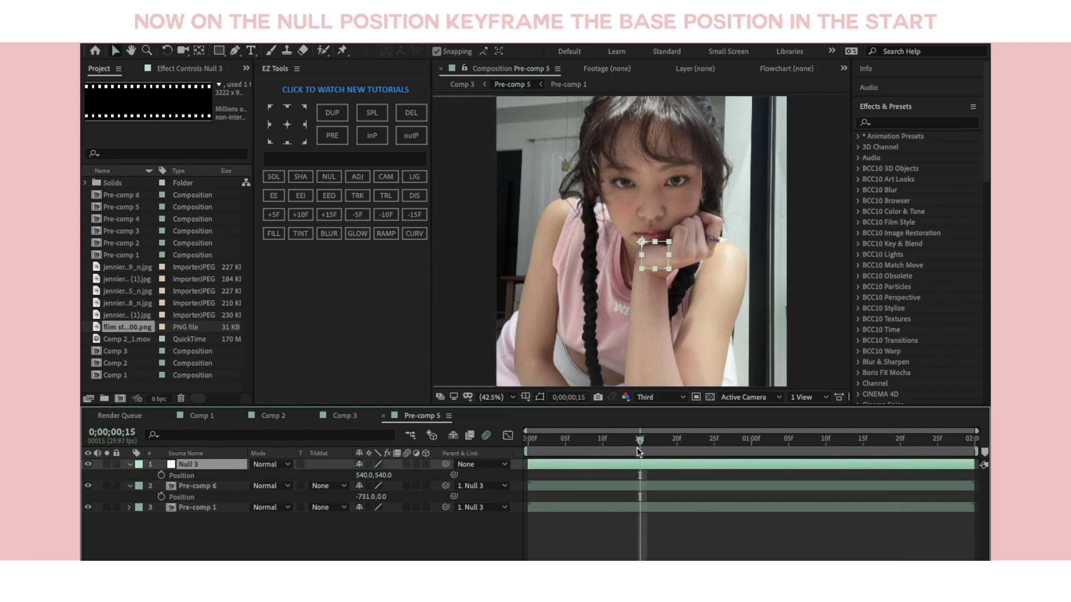
left_click(162, 475)
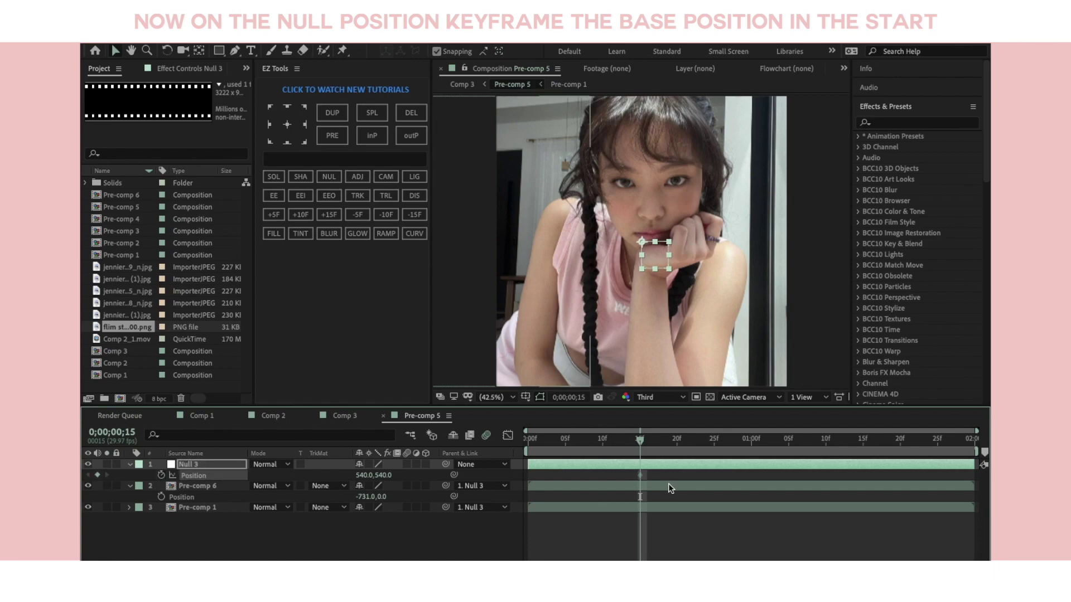
left_click(827, 450)
left_click_drag(845, 451, 863, 451)
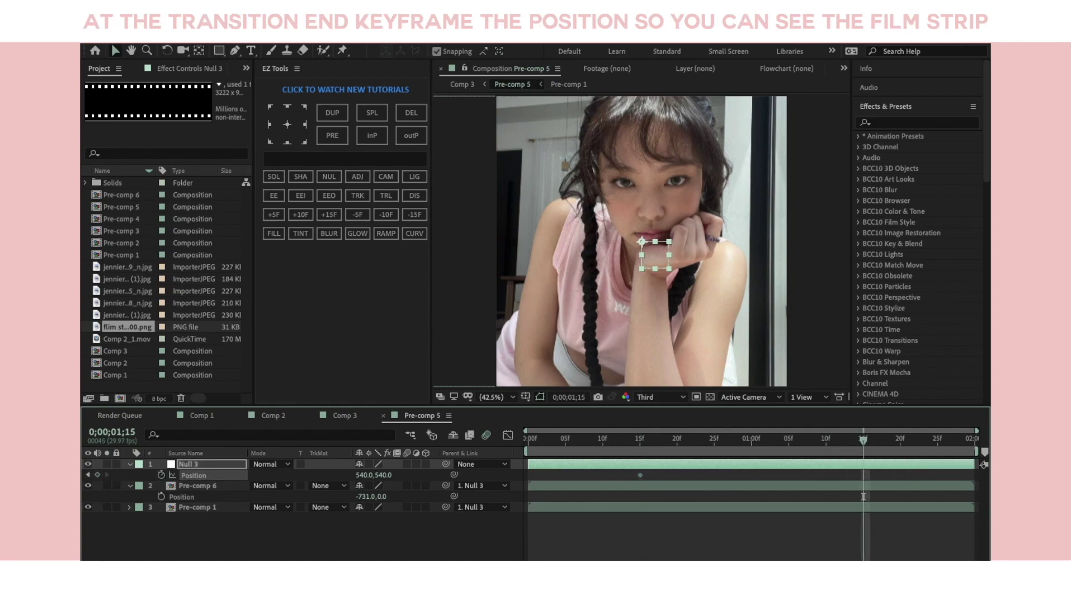
left_click_drag(366, 474, 573, 446)
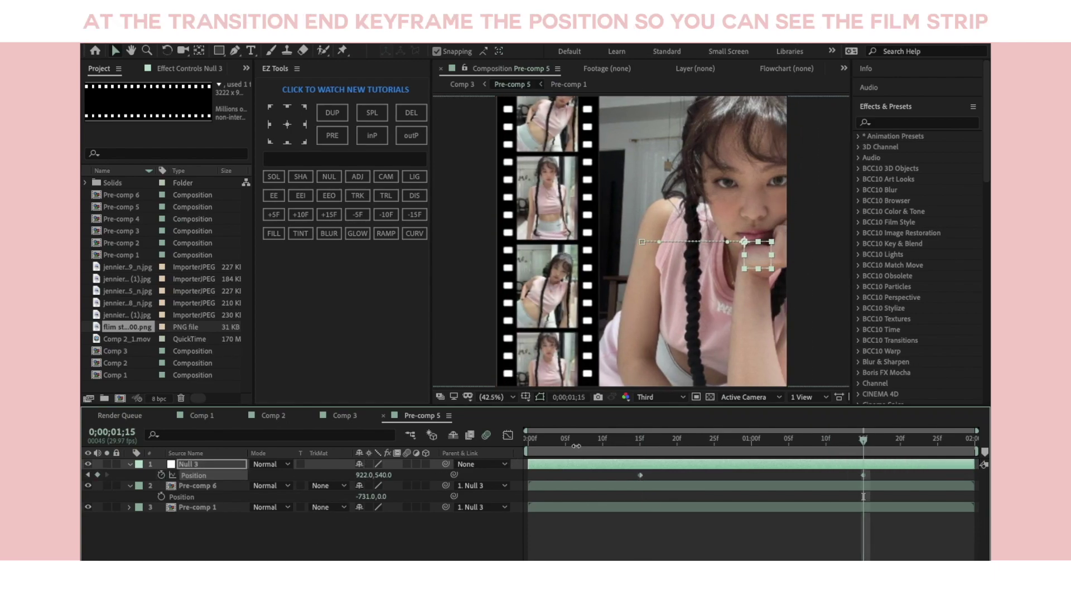
left_click(223, 487)
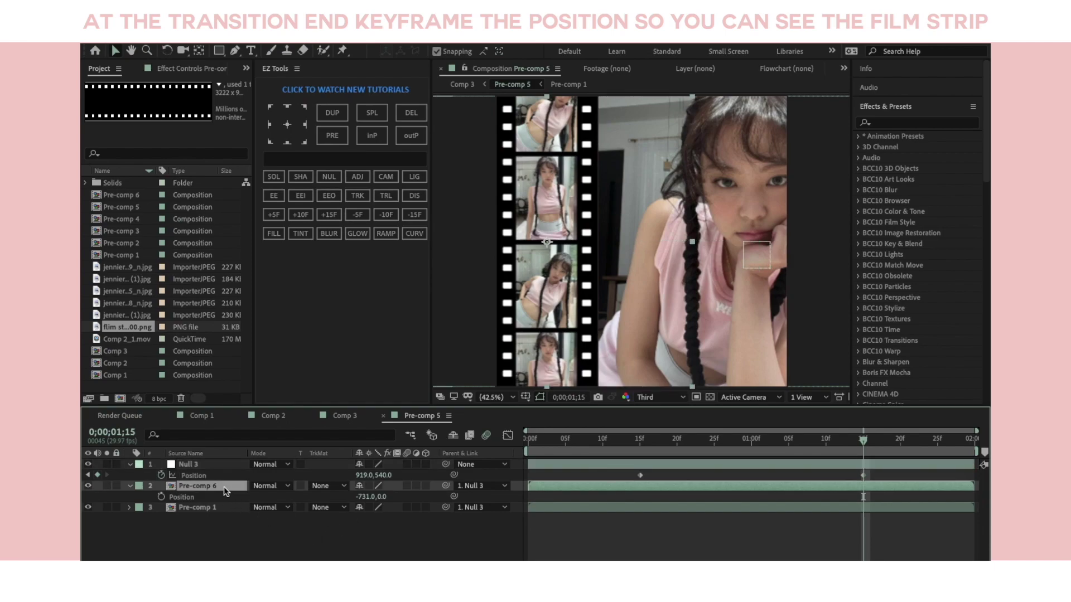
key("Right")
key("Right")
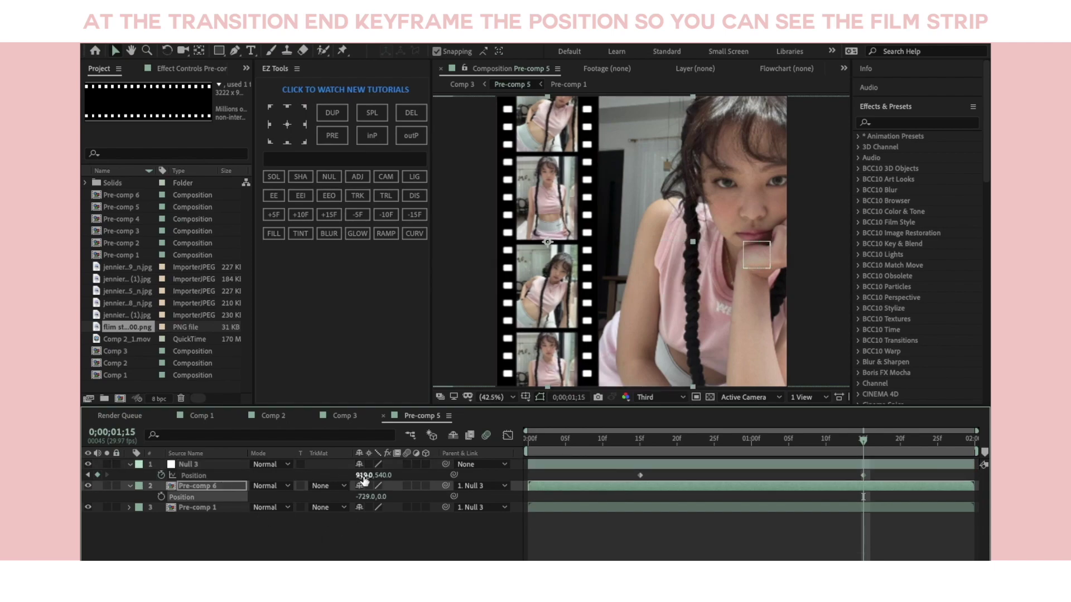
left_click_drag(365, 474, 358, 475)
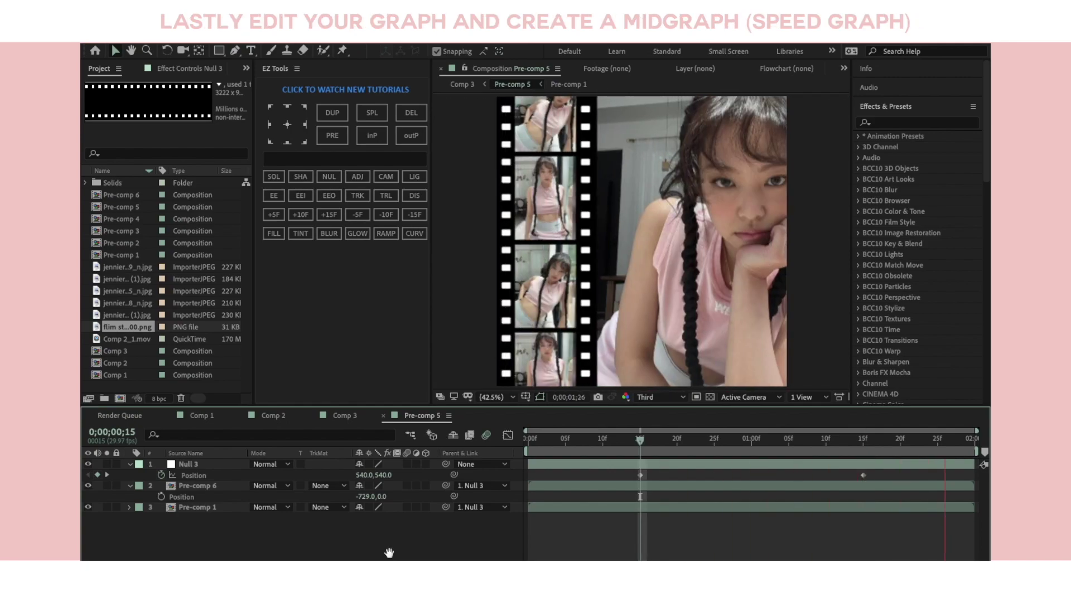
Drag Null 3's position influence handles inward to form a sharp central speed peak
key("space")
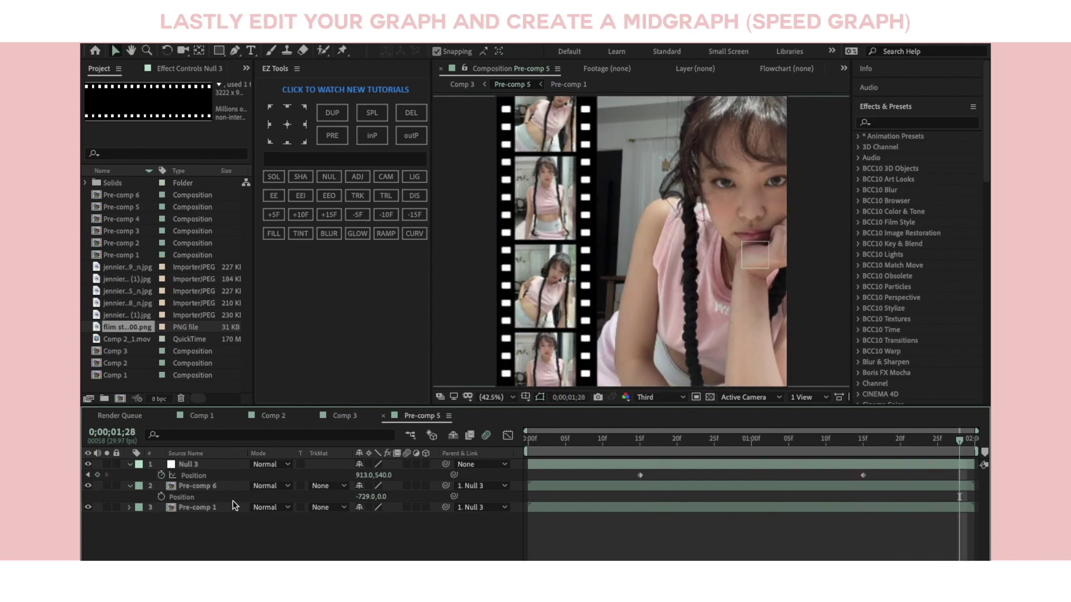
left_click(210, 475)
left_click(508, 435)
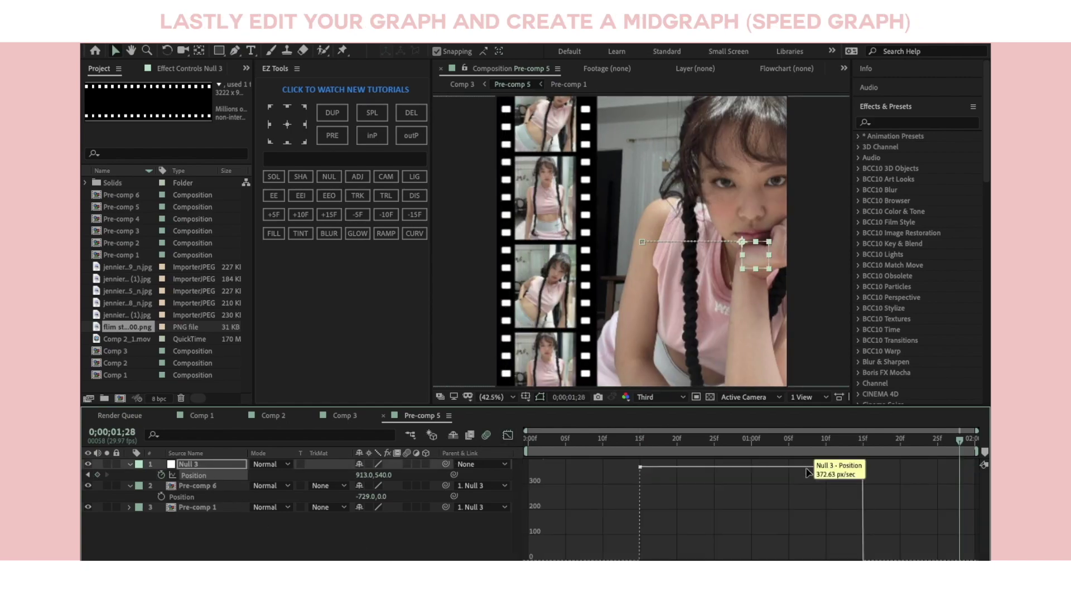
left_click_drag(677, 557, 705, 556)
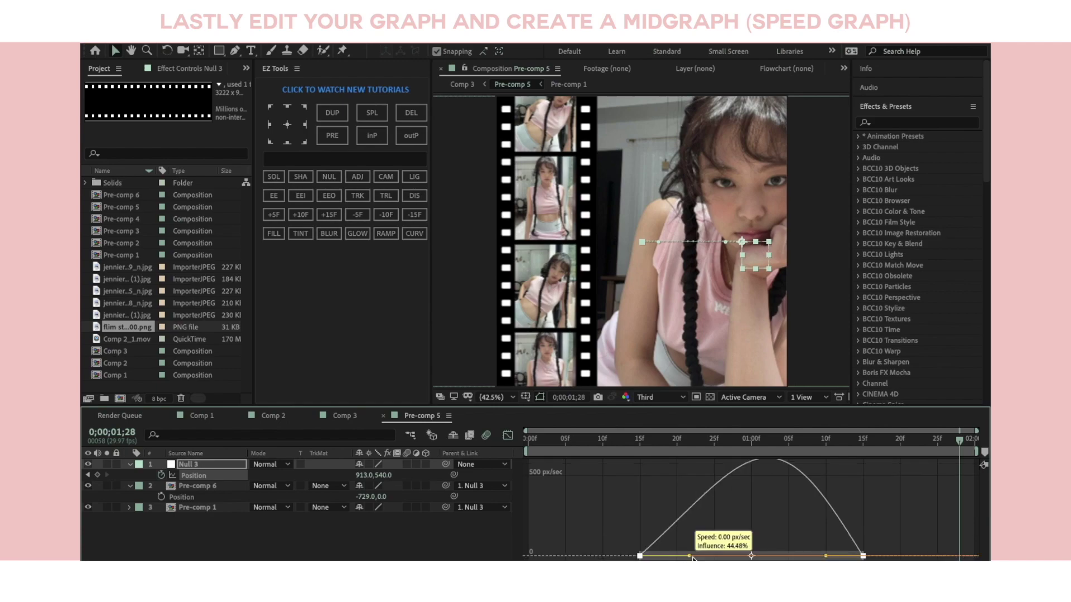
left_click_drag(825, 557, 771, 557)
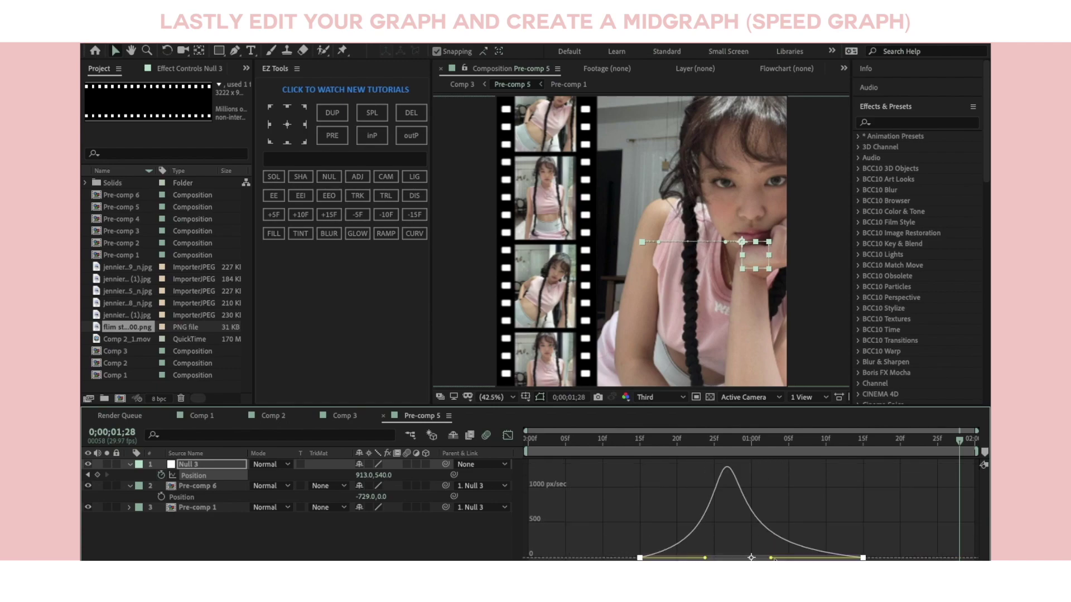
Preview the eased film-strip slide from the first keyframe several times
key("j")
key("j")
key("space")
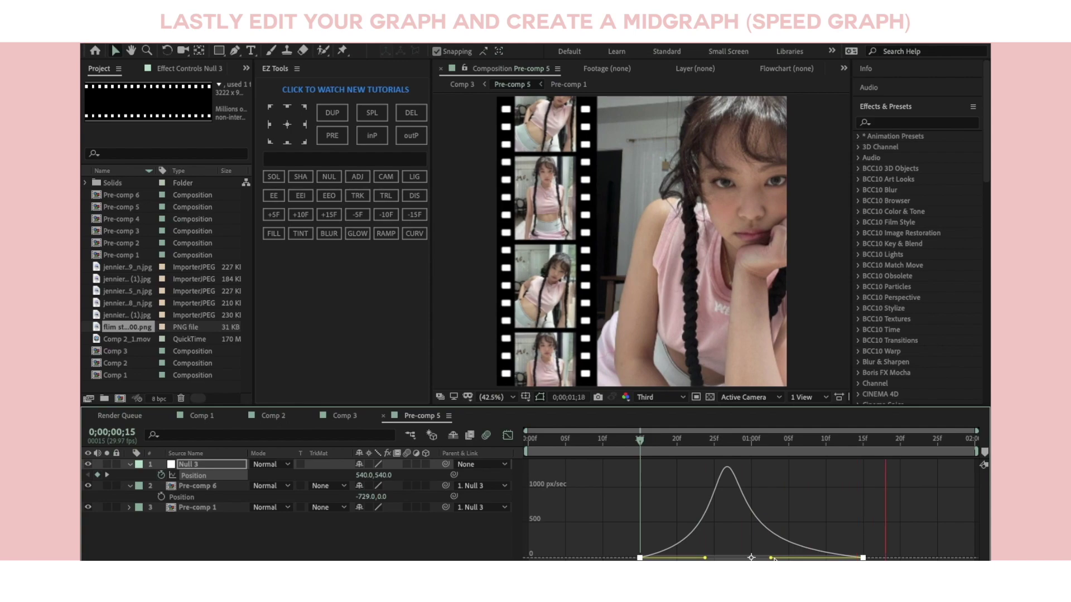
key("space")
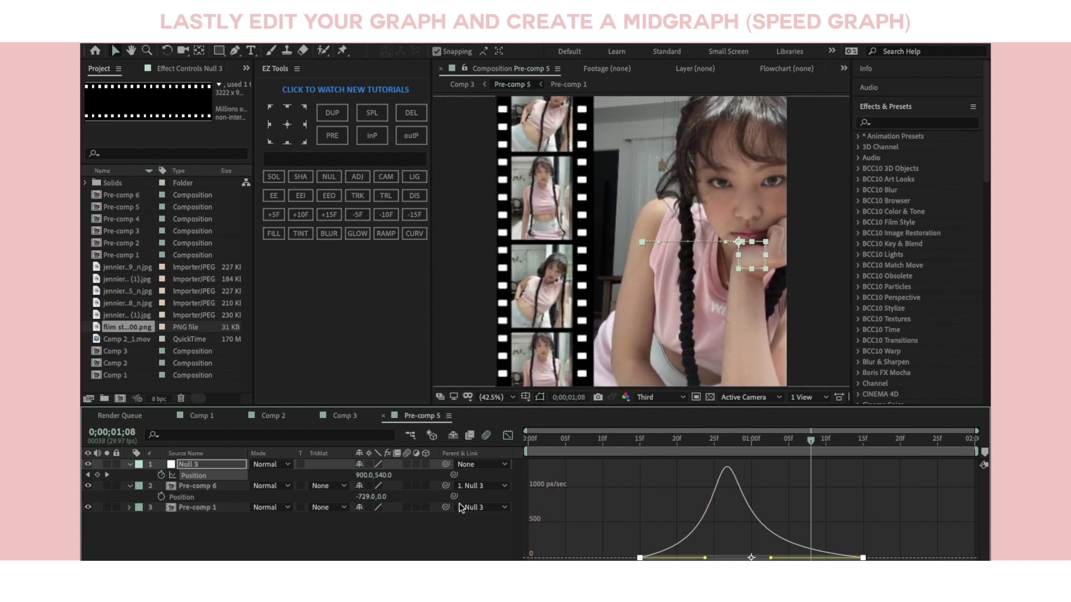
key("j")
key("space")
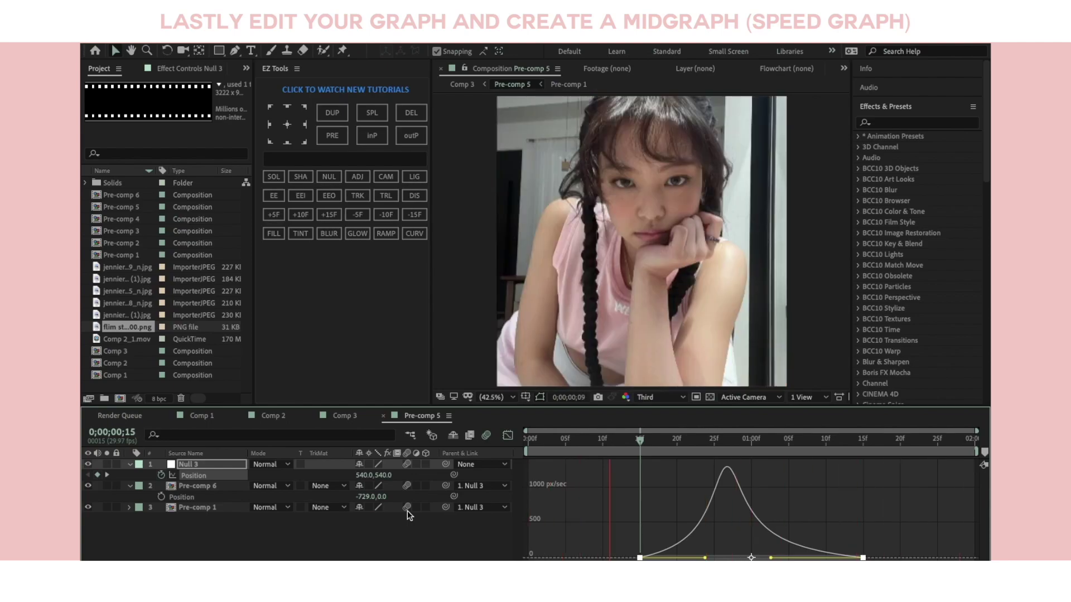
key("space")
key("ctrl+shift+a")
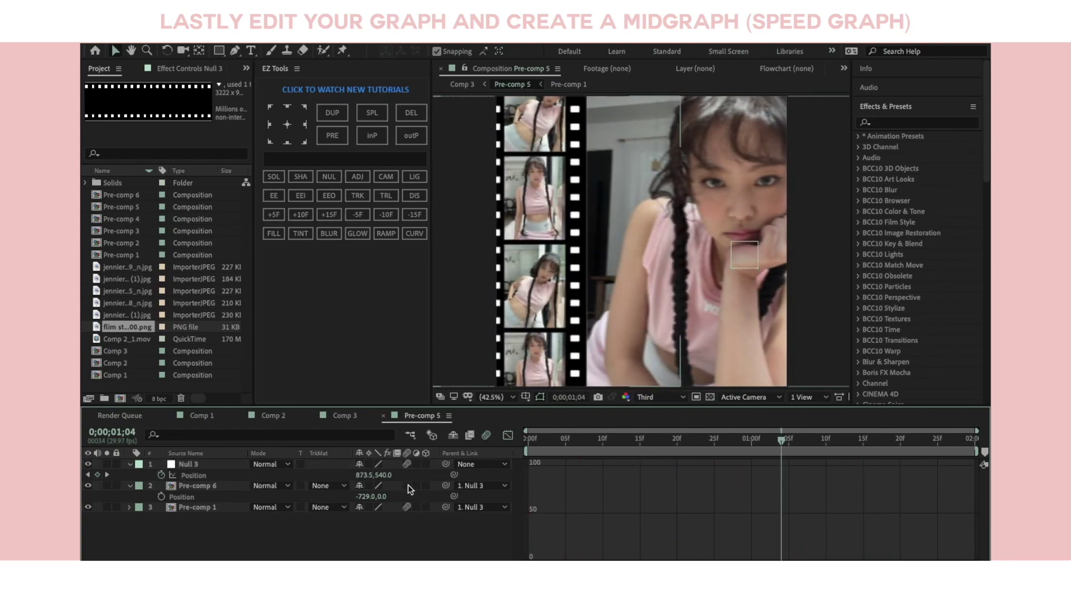
key("space")
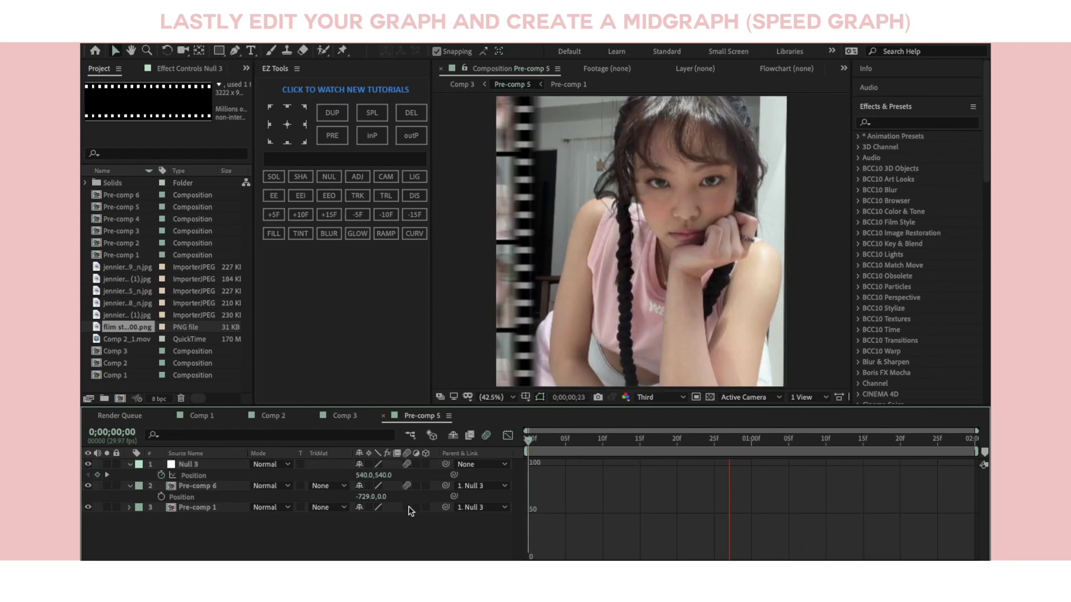
key("space")
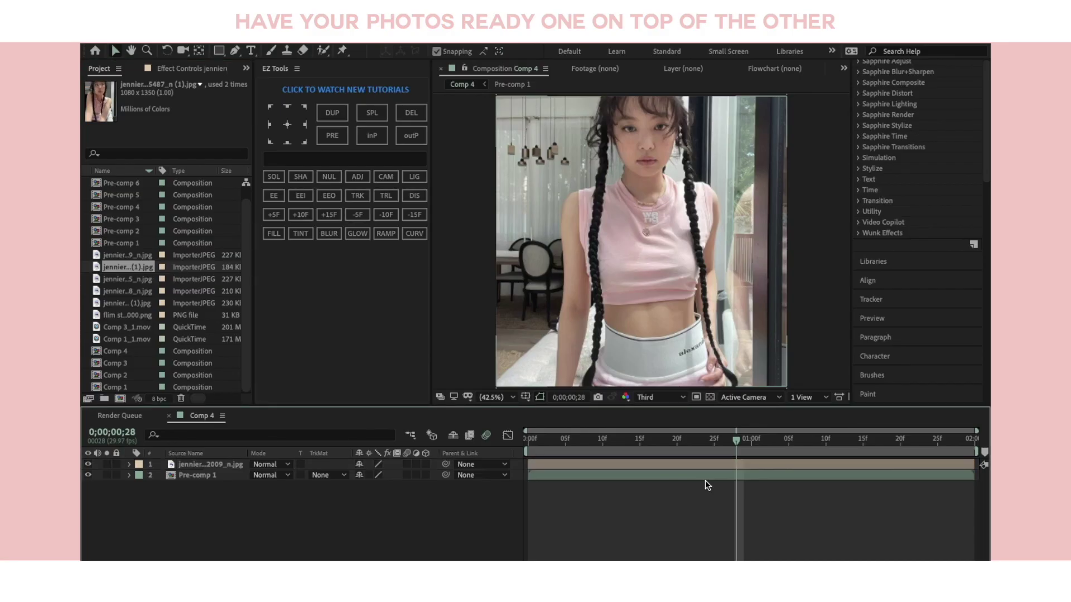
Scale Comp 4's top photo layer to 70%
left_click(747, 464)
key("Page_Down")
key("Page_Down")
key("Page_Down")
key("s")
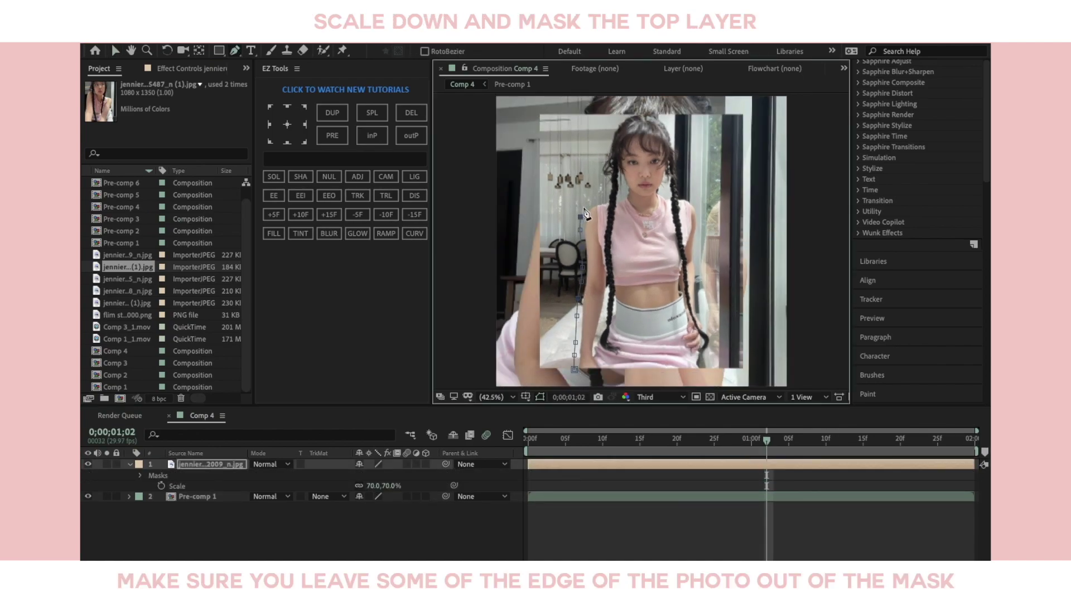
Draw a closed Pen mask around the girl's figure, leaving some photo edge
left_click(667, 122)
left_click(673, 131)
left_click(677, 148)
left_click(681, 168)
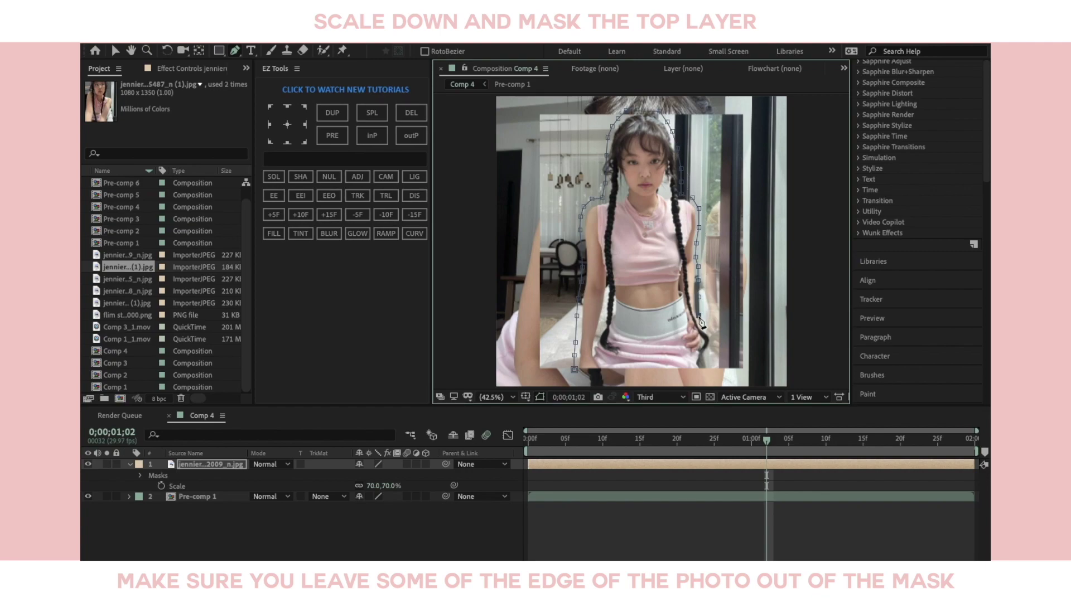
left_click(576, 373)
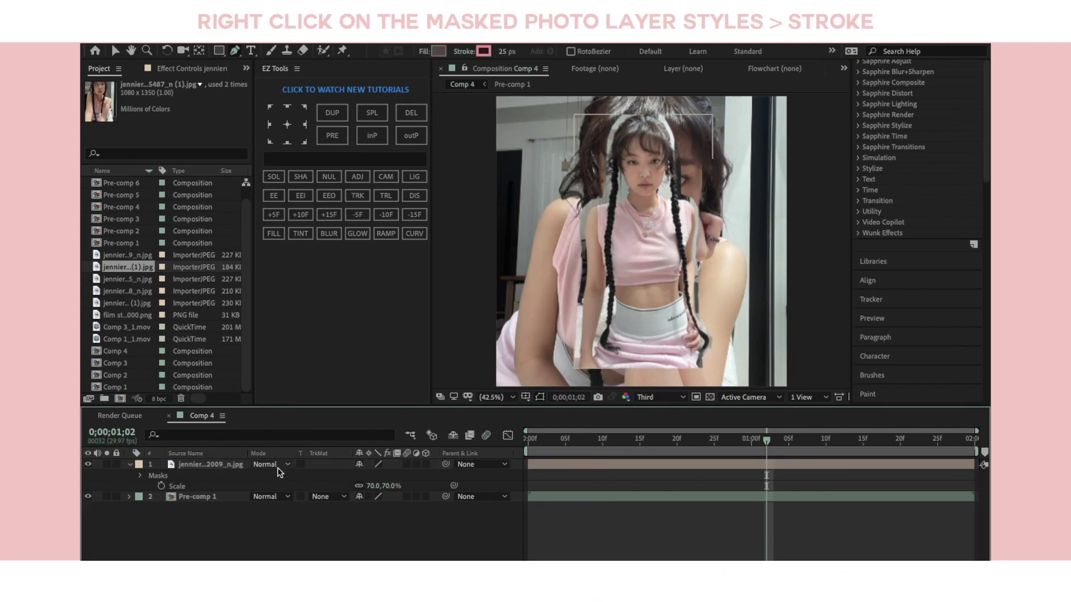
Add a Stroke layer style to the masked photo and thicken it to about 11.9
left_click(226, 467)
right_click(226, 467)
mouse_move(274, 405)
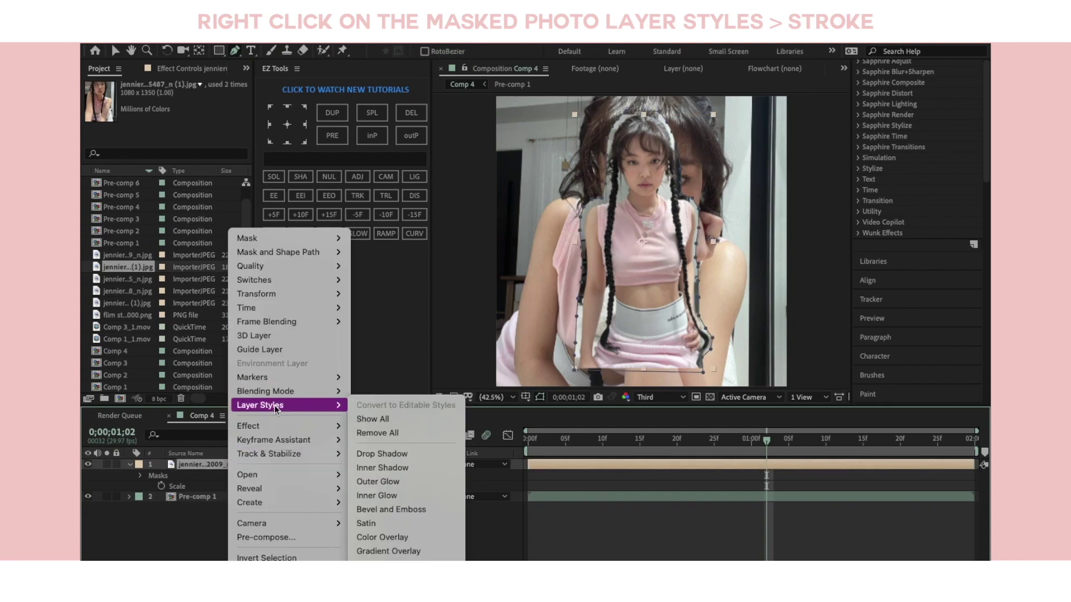
left_click(379, 565)
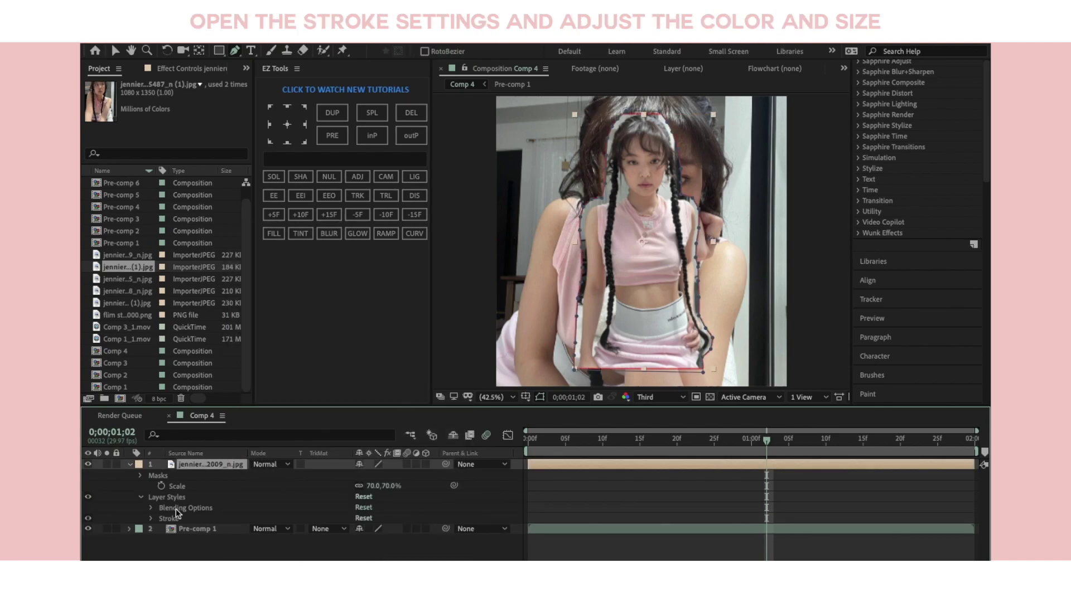
left_click(152, 519)
mouse_move(360, 552)
left_mouse_down()
mouse_move(424, 552)
mouse_move(351, 550)
left_mouse_up()
left_click(418, 502)
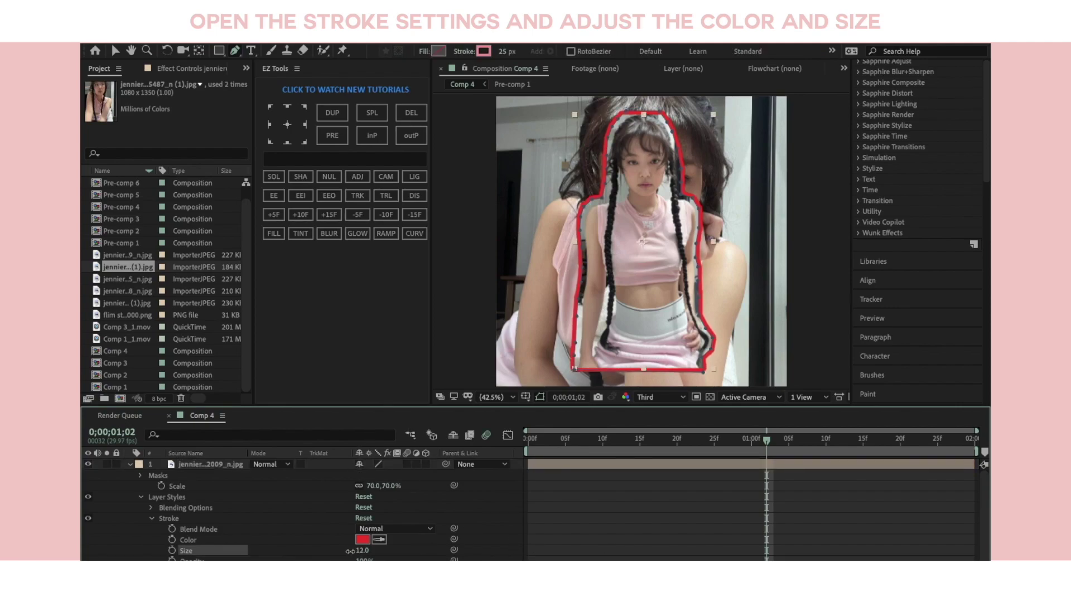
Set the stroke colour to pale pink CDAEB6 using the eyedropper
left_click(362, 540)
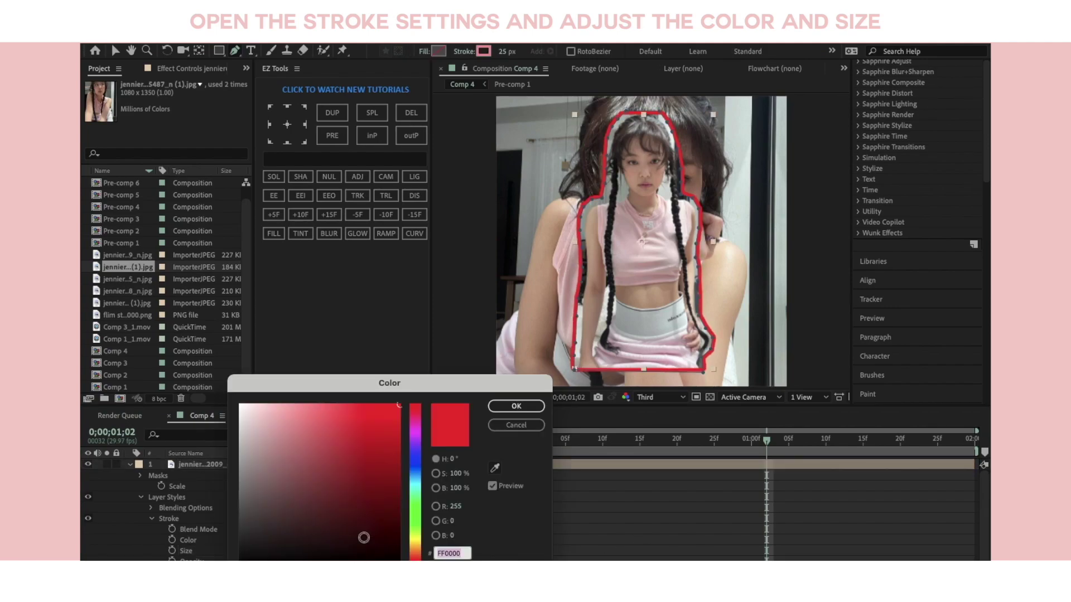
left_click(495, 469)
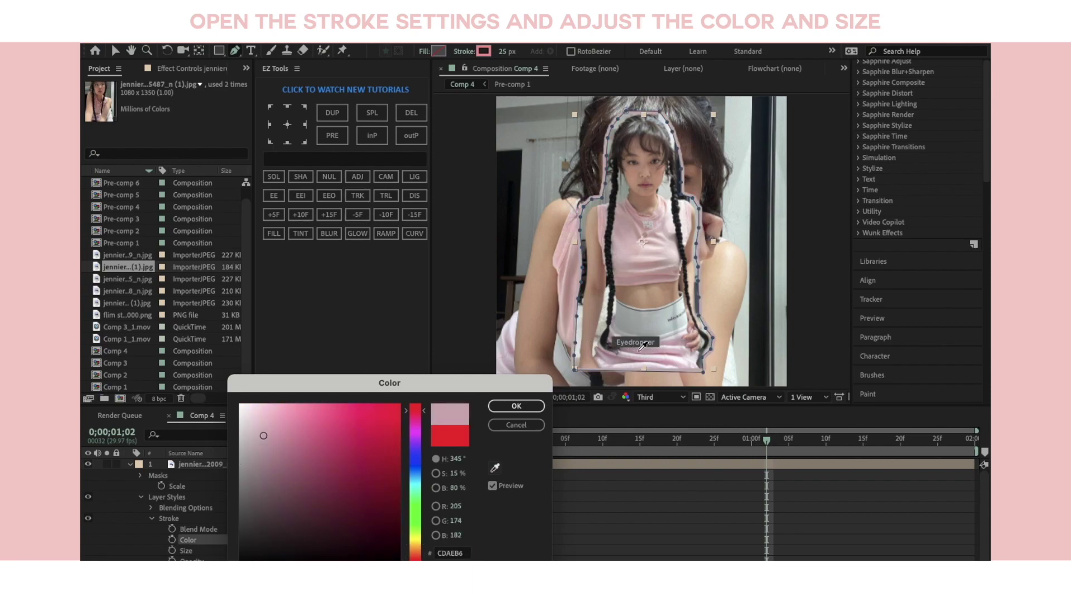
left_click(266, 408)
key("Return")
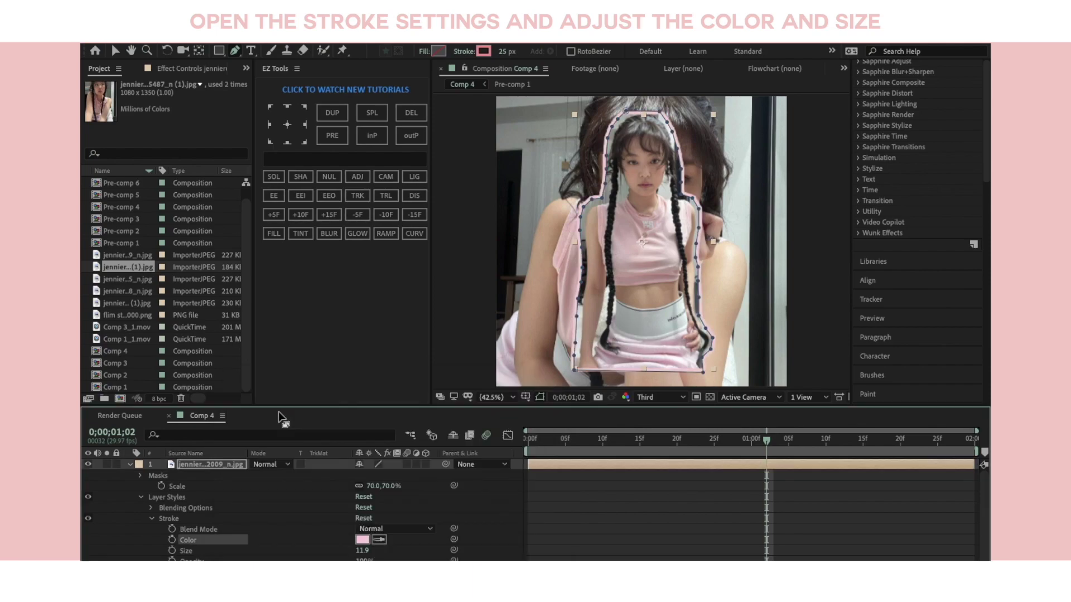
key("v")
left_click(545, 504)
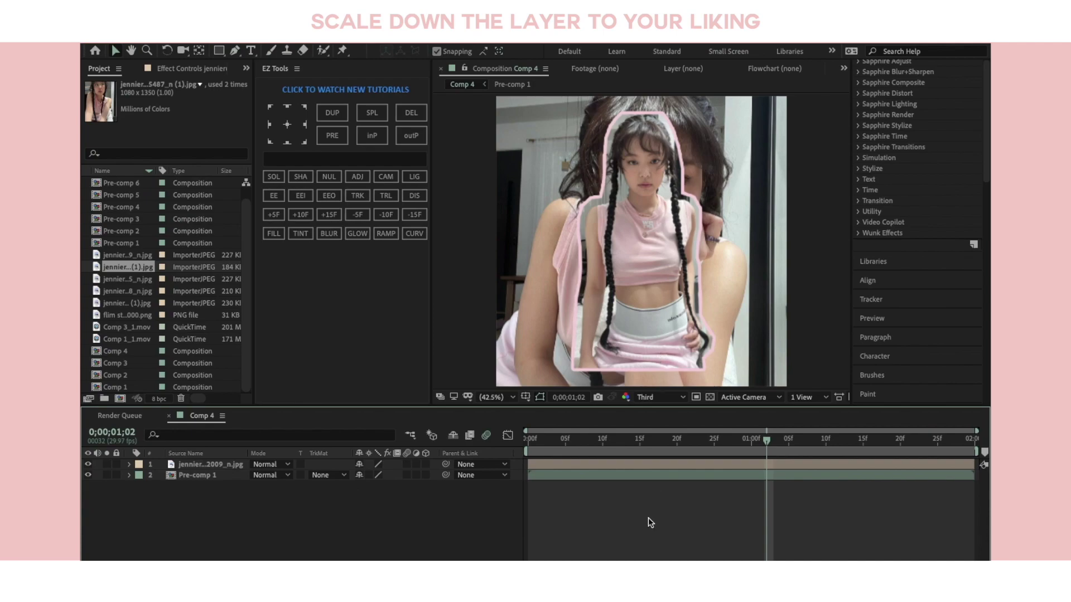
Shrink the outlined photo's Scale to 54%
left_click(214, 465)
key("s")
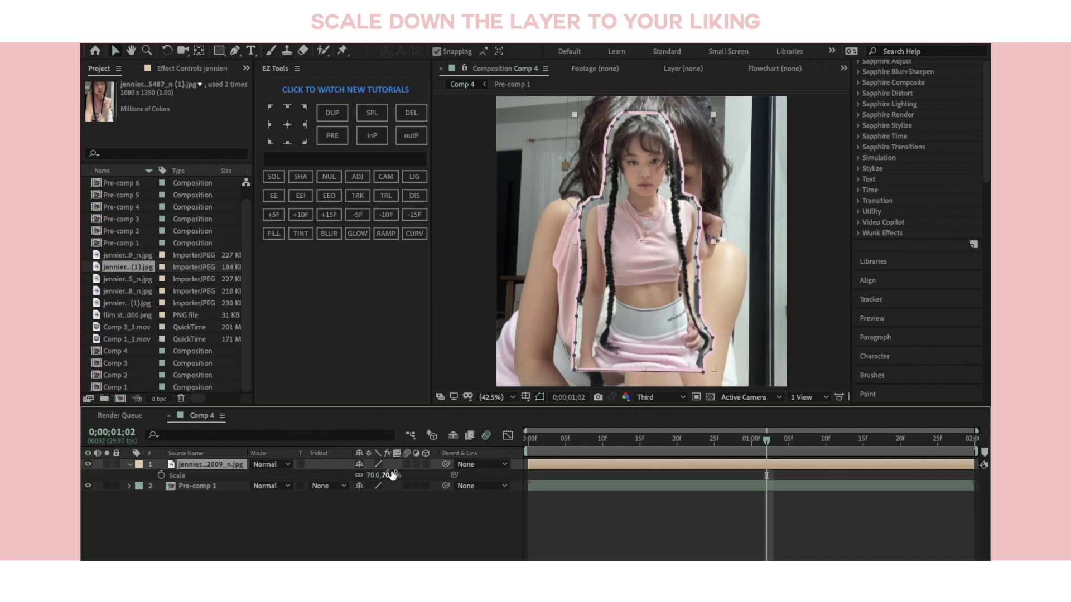
left_click_drag(375, 475, 357, 475)
left_click(832, 537)
Trim the photo to start at one second and move the time indicator to 0;00;01;15
left_click(751, 433)
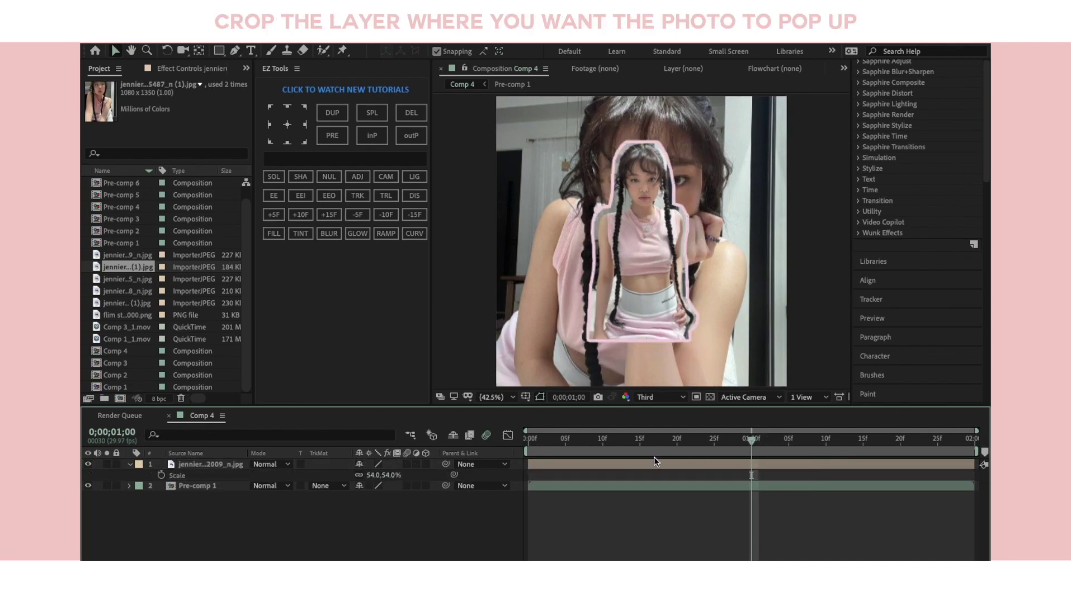
left_click_drag(528, 464, 736, 468)
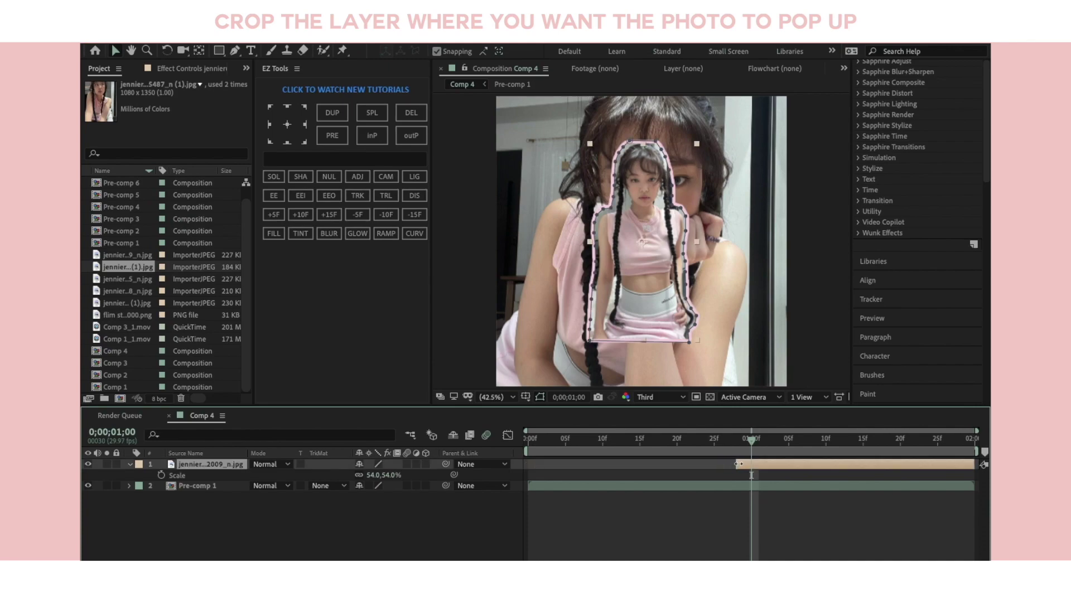
left_click_drag(761, 440, 865, 441)
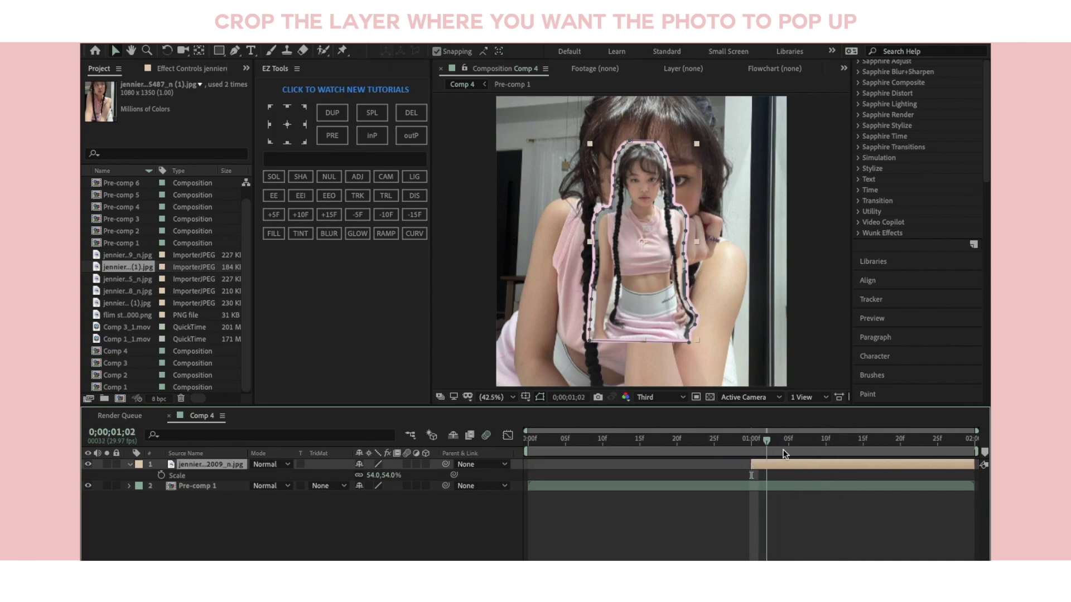
Keyframe Scale at 54% at 0;00;01;15 and 250% at the layer's start
key("s")
key("s")
left_click(161, 475)
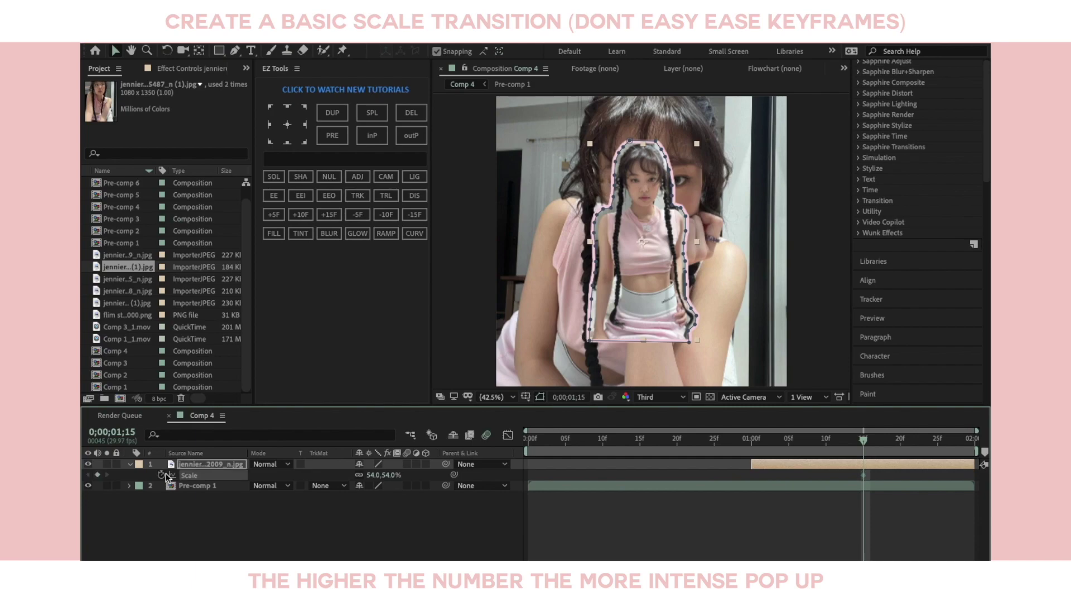
key("i")
left_click(389, 476)
key("Return")
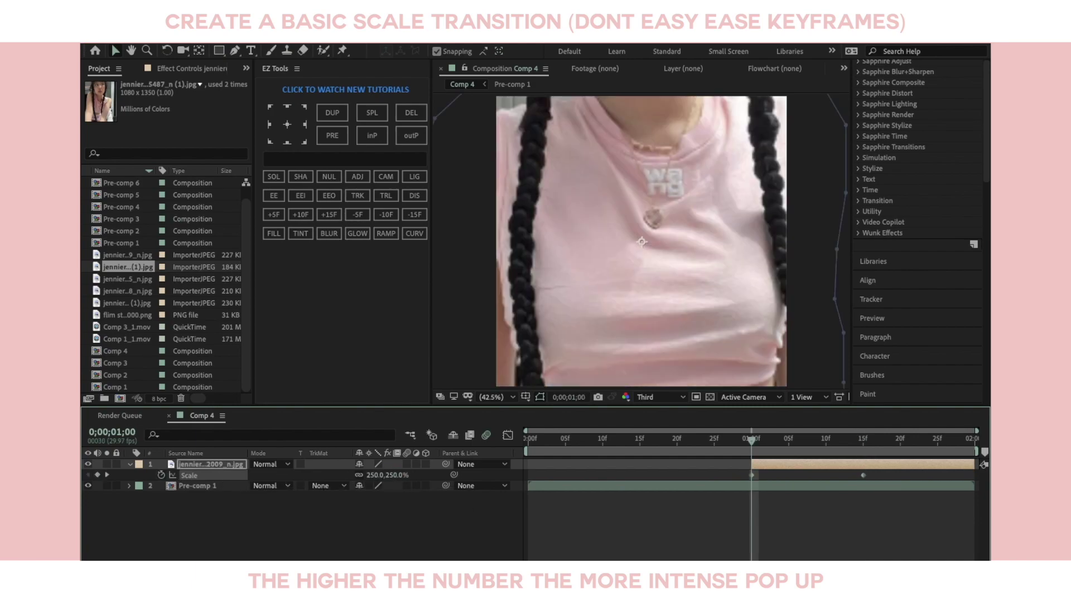
Add the pasted scale-shake expression to the photo's Scale property
left_click(161, 475, "alt")
scroll(238, 324, "down", 3)
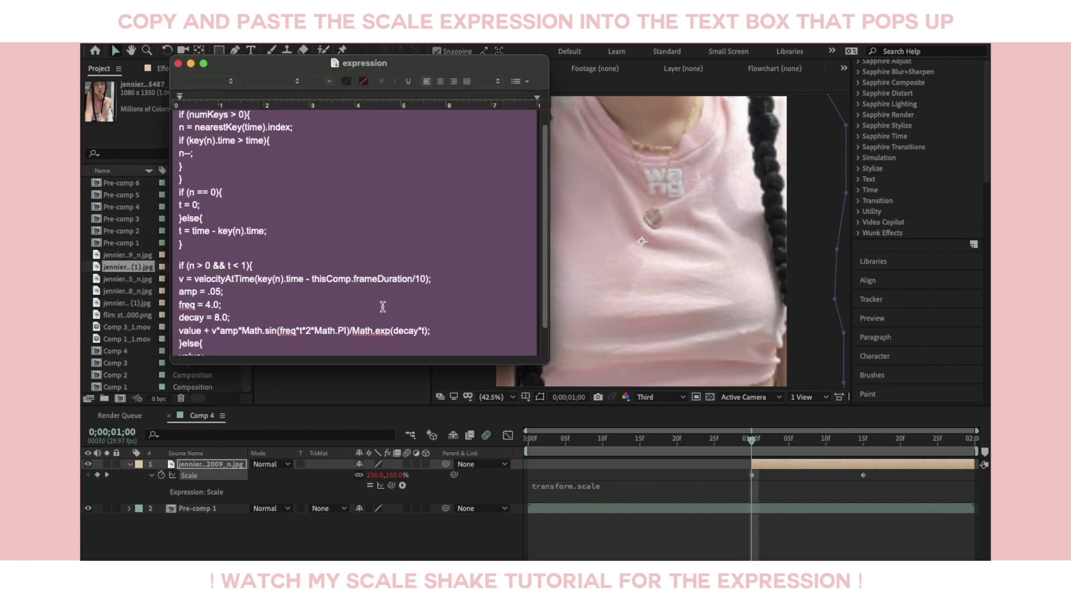
left_click_drag(238, 323, 142, 93)
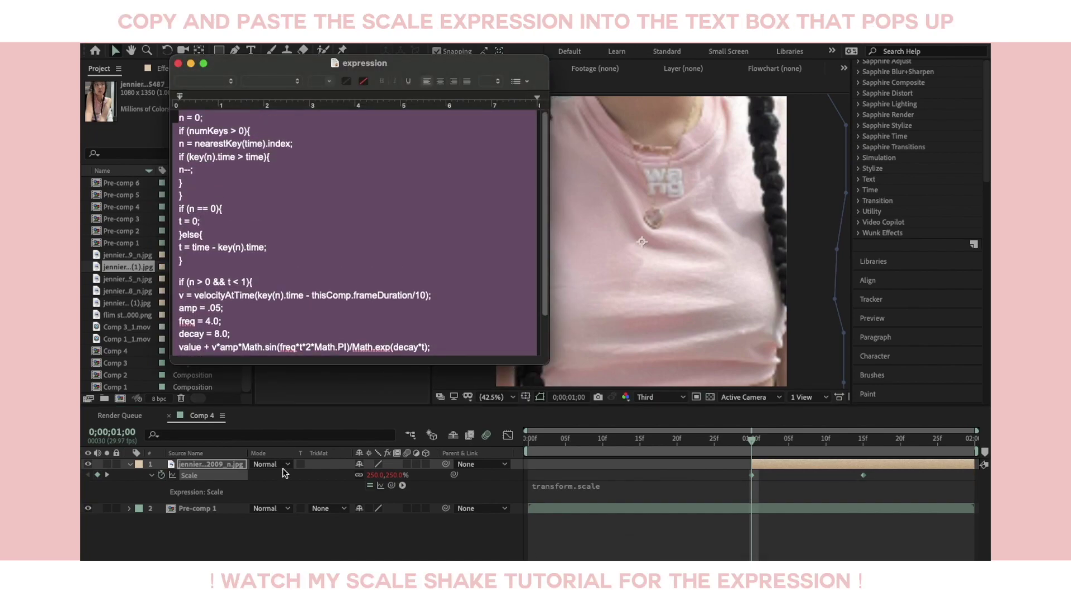
left_click(565, 487)
key("super+v")
left_click(629, 541)
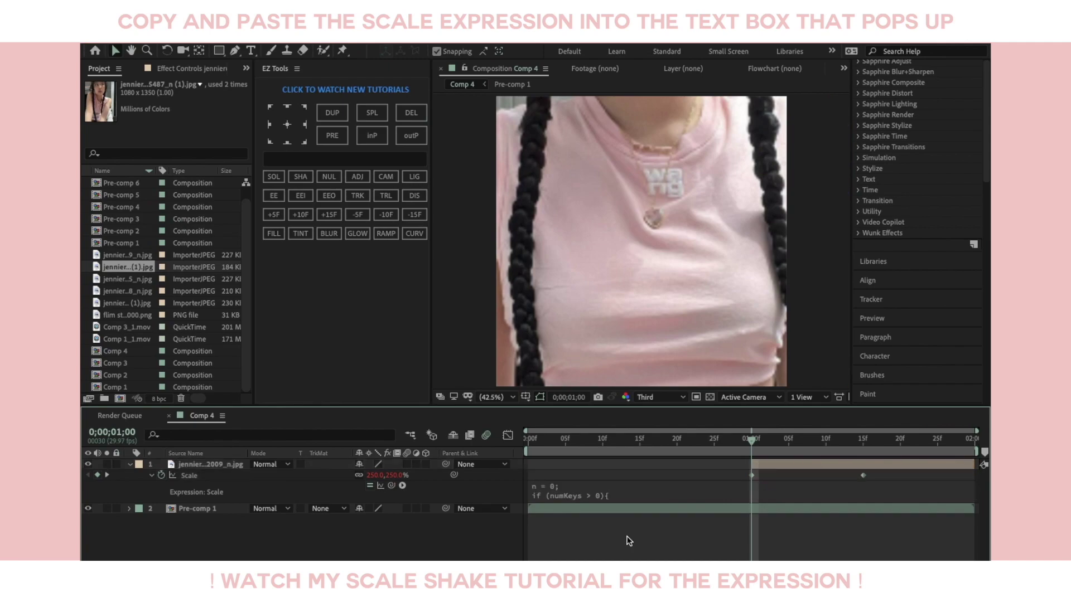
Shift the Scale keyframes earlier toward the clip start and preview the pop-up
left_click(223, 477)
left_click_drag(863, 475, 641, 475)
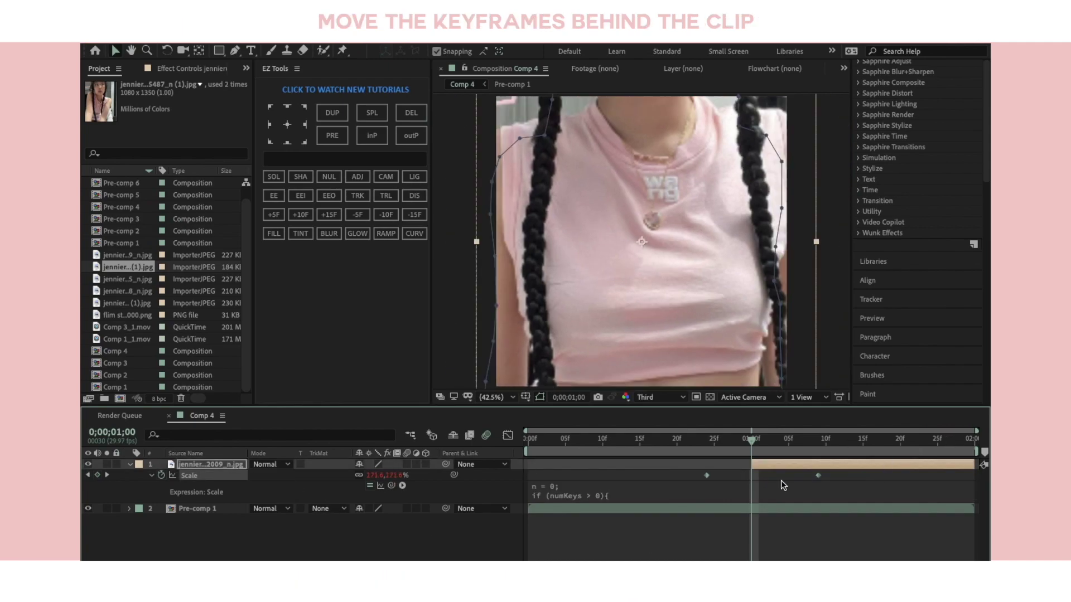
key("space")
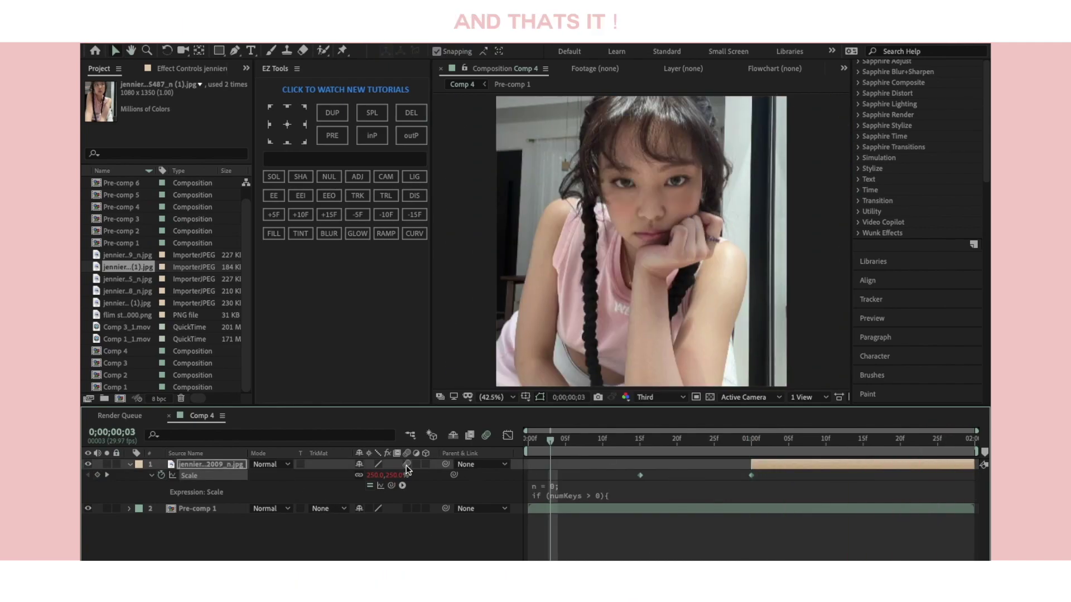
key("u")
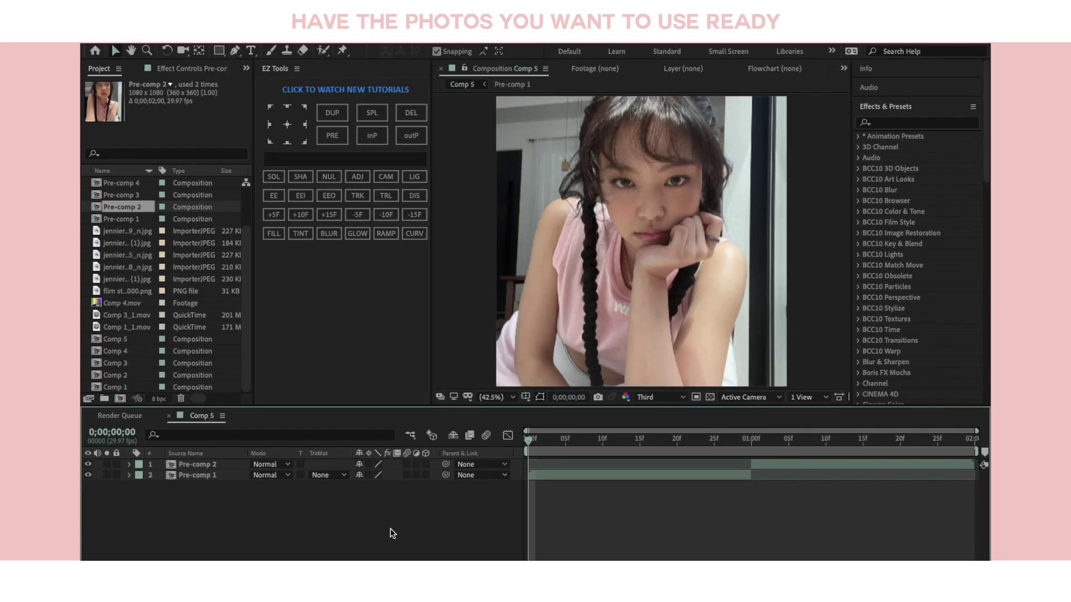
Add a Black solid above the photos, split it at one second, and go to frame 10
left_click(274, 178)
left_click(749, 442)
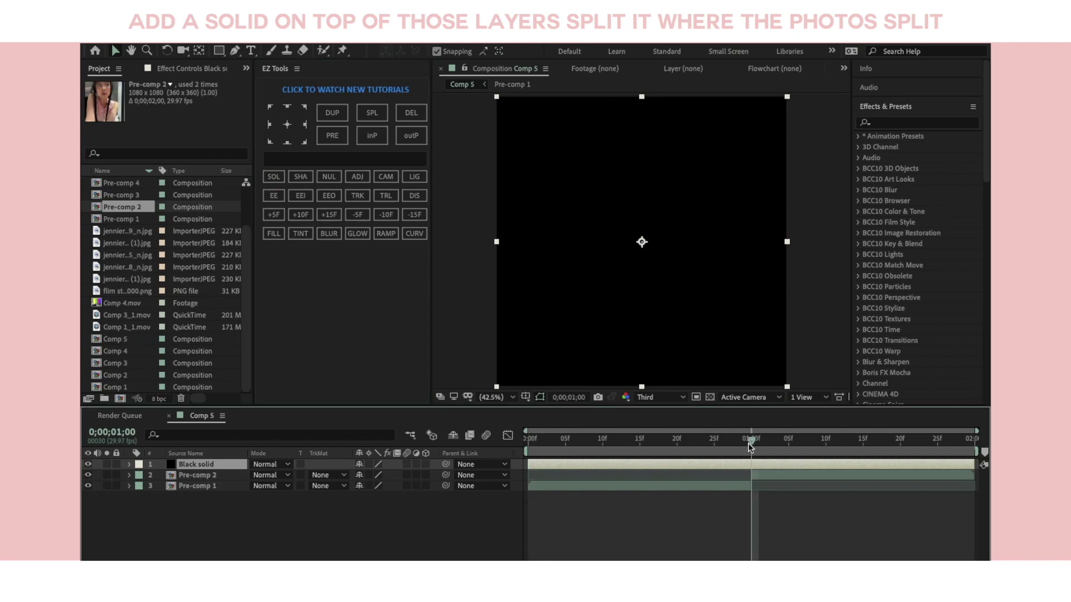
key("ctrl+shift+d")
left_click(598, 444)
left_click_drag(598, 443, 603, 443)
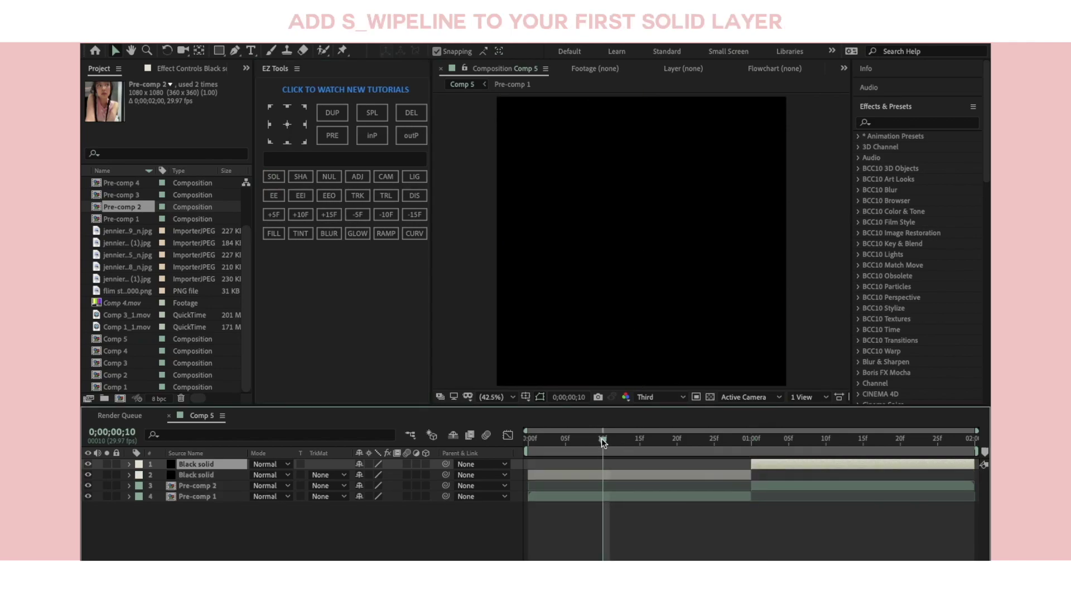
Apply S_WipeLine to the lower Black solid with Angle -90
left_click(631, 474)
left_click(892, 123)
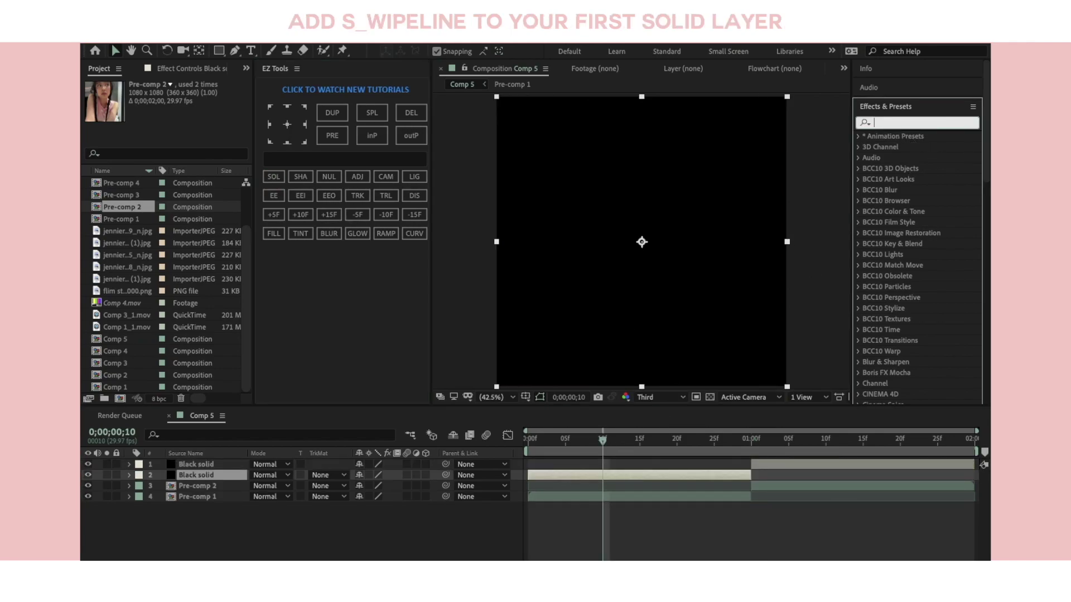
type("s_wipeline")
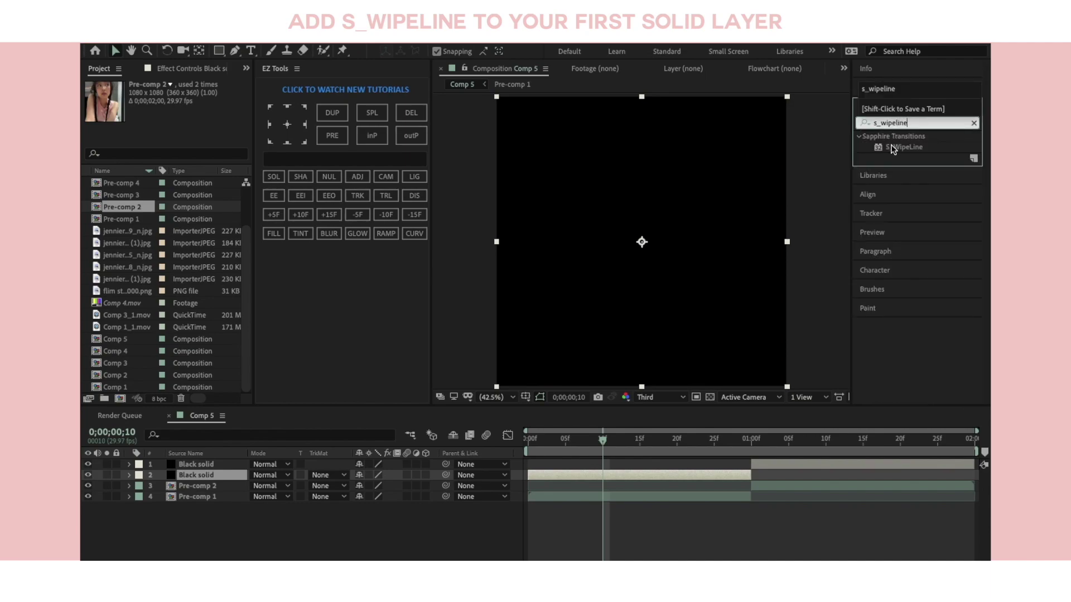
double_click(904, 147)
left_click(189, 182)
type("-90")
key("Return")
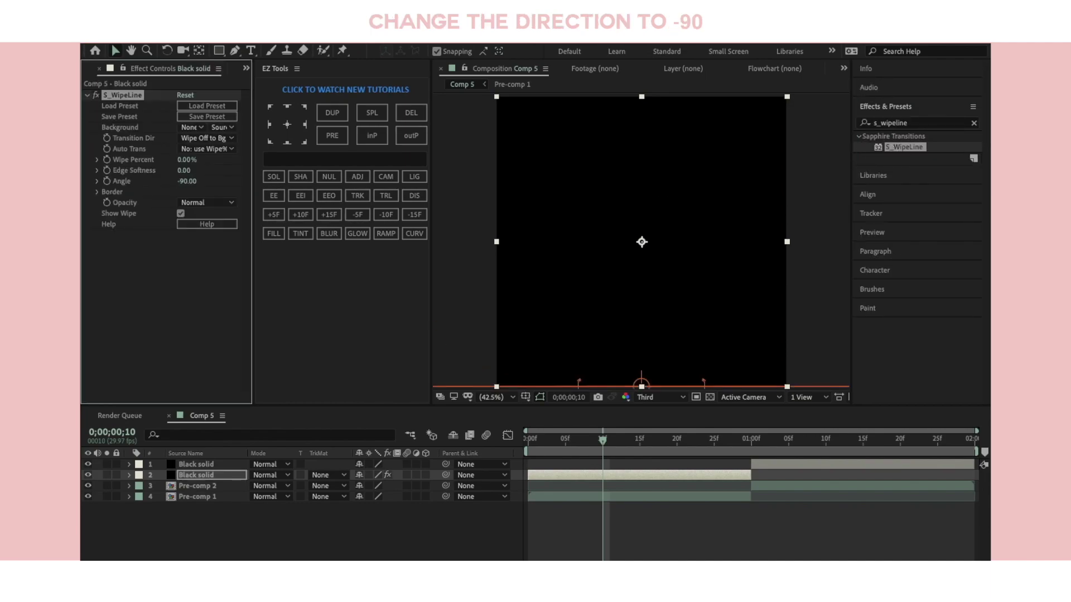
Keyframe Wipe Percent 0 at the solid's end and 100 at frame 10, lengthening the first ease
key("o")
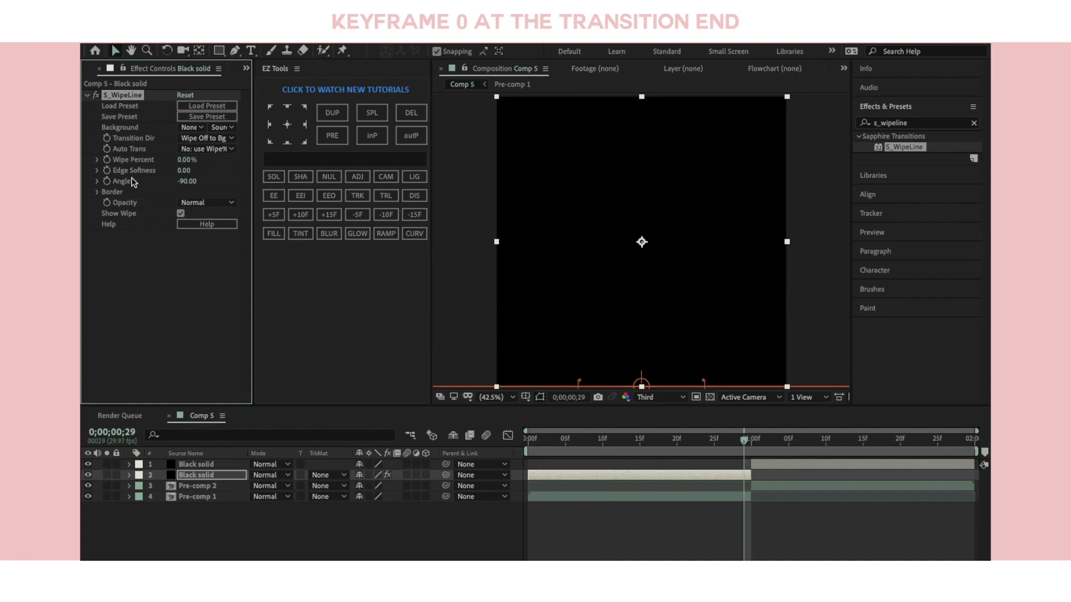
left_click(602, 439)
left_click(187, 159)
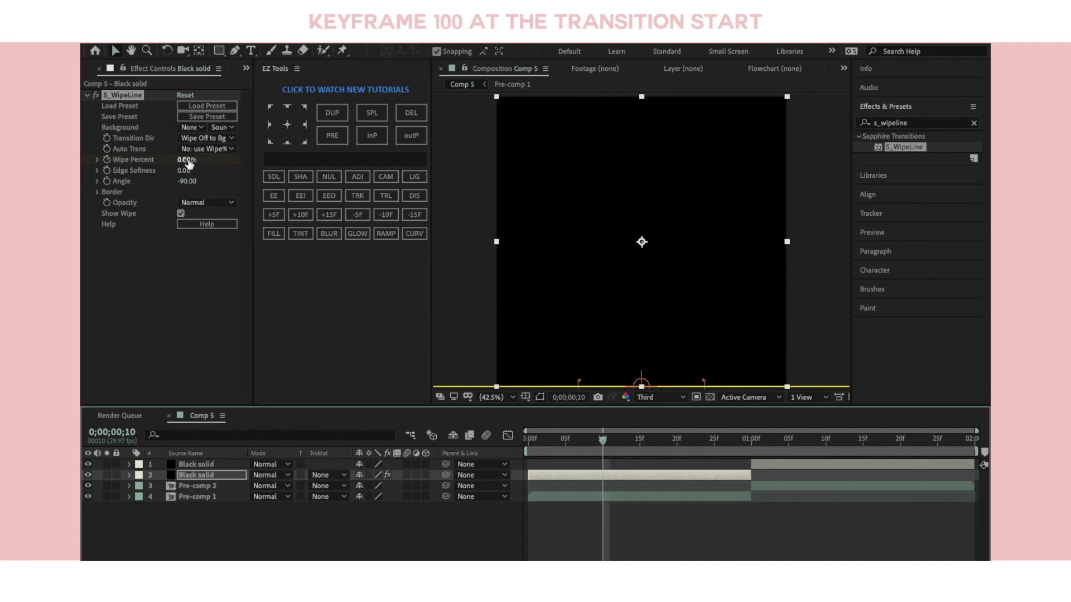
type("100")
key("Return")
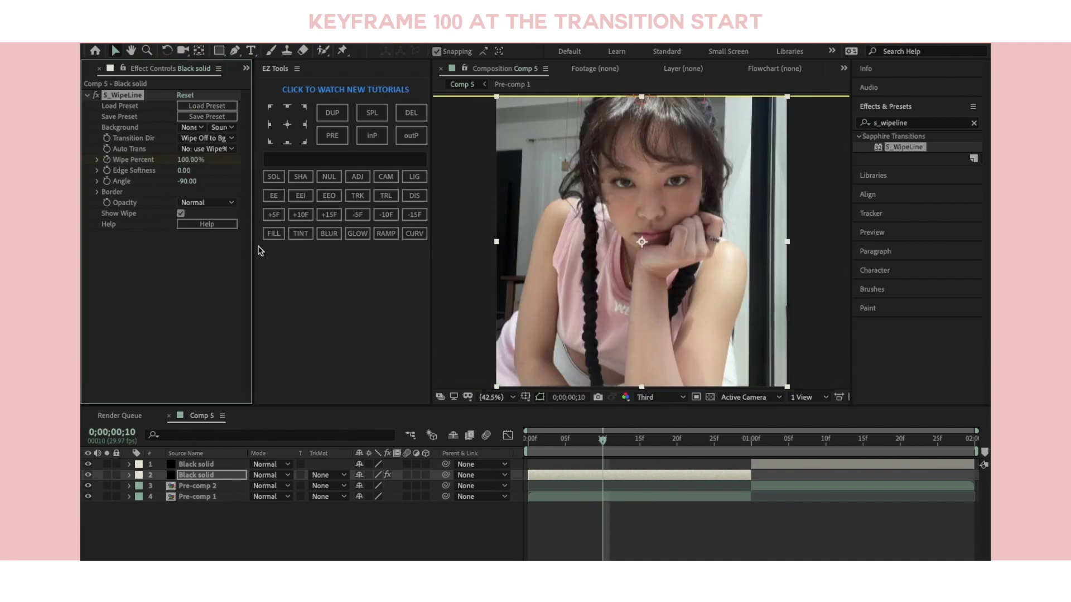
key("shift+F3")
left_click_drag(627, 468, 663, 471)
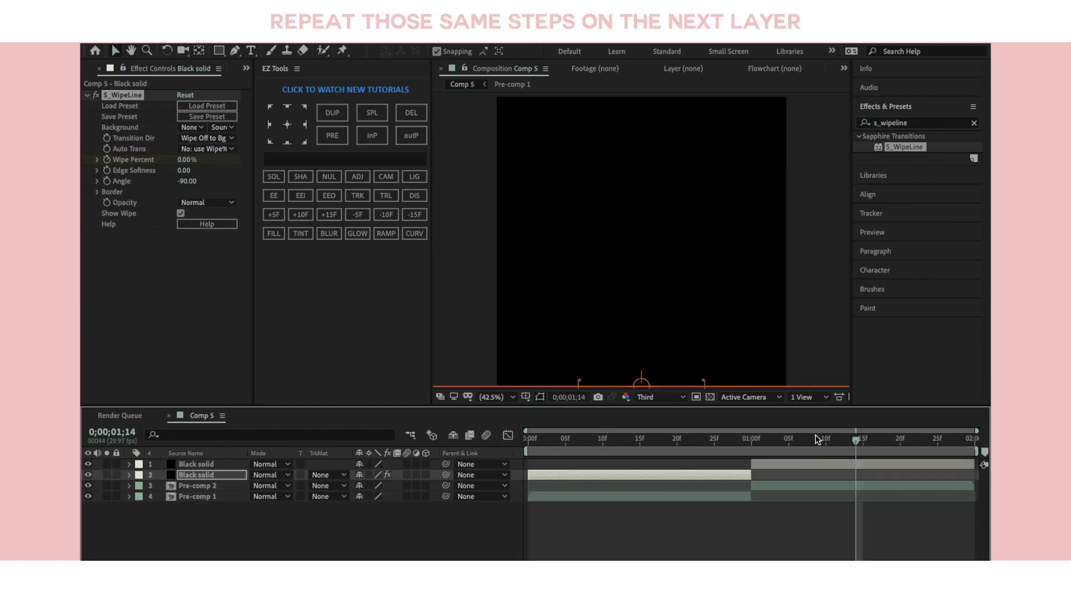
Apply S_WipeLine to the top Black solid with Angle -90
left_click(880, 448)
left_click(889, 464)
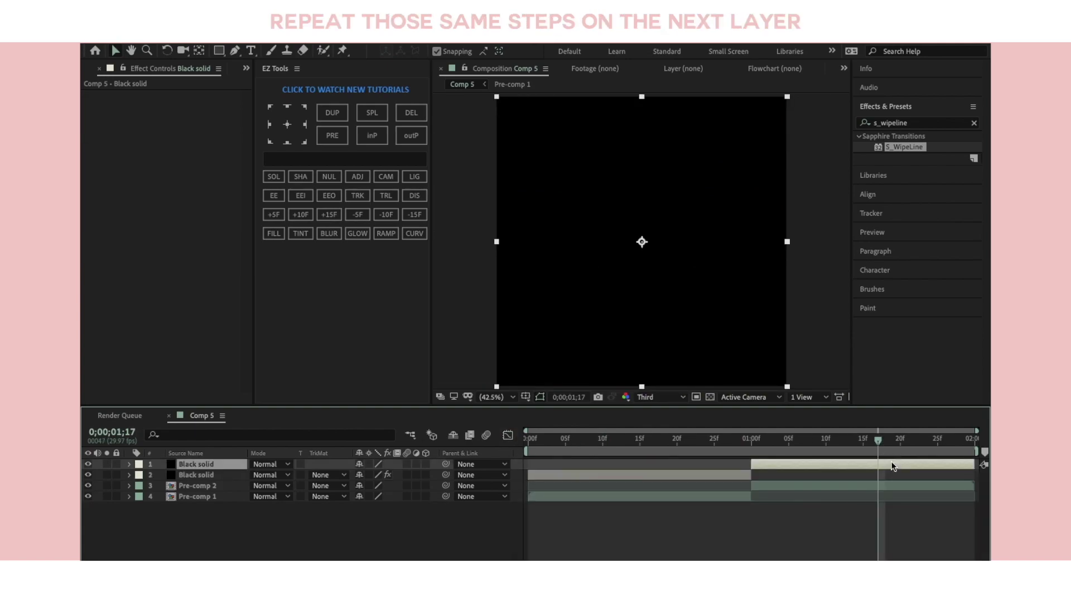
double_click(902, 147)
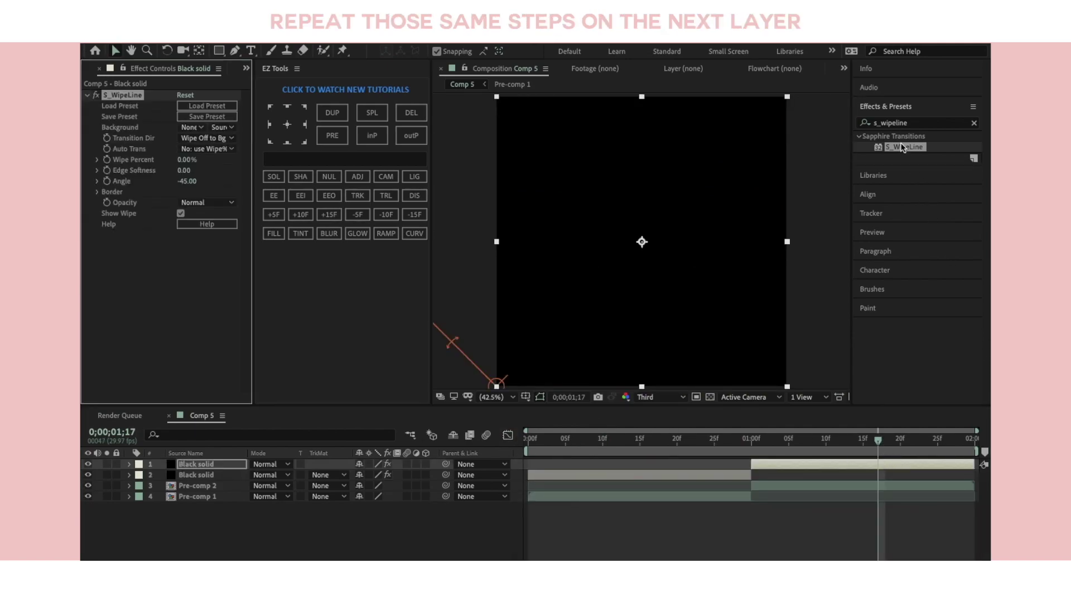
left_click(184, 180)
type("-90")
key("Return")
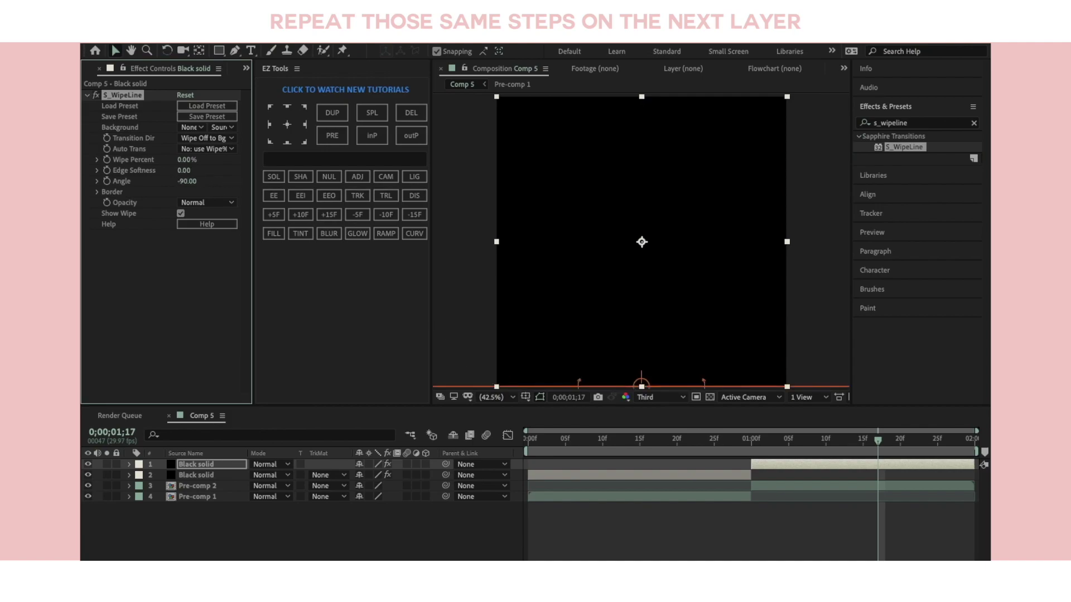
Keyframe Wipe Percent 0 at 1;00 and 100 at 1;20
key("i")
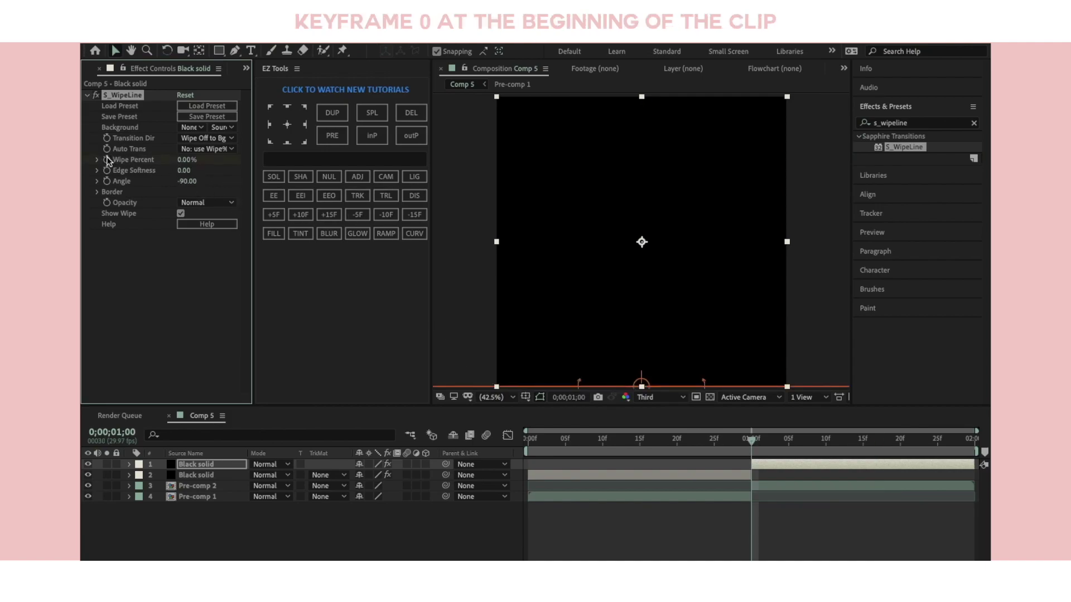
left_click(901, 440)
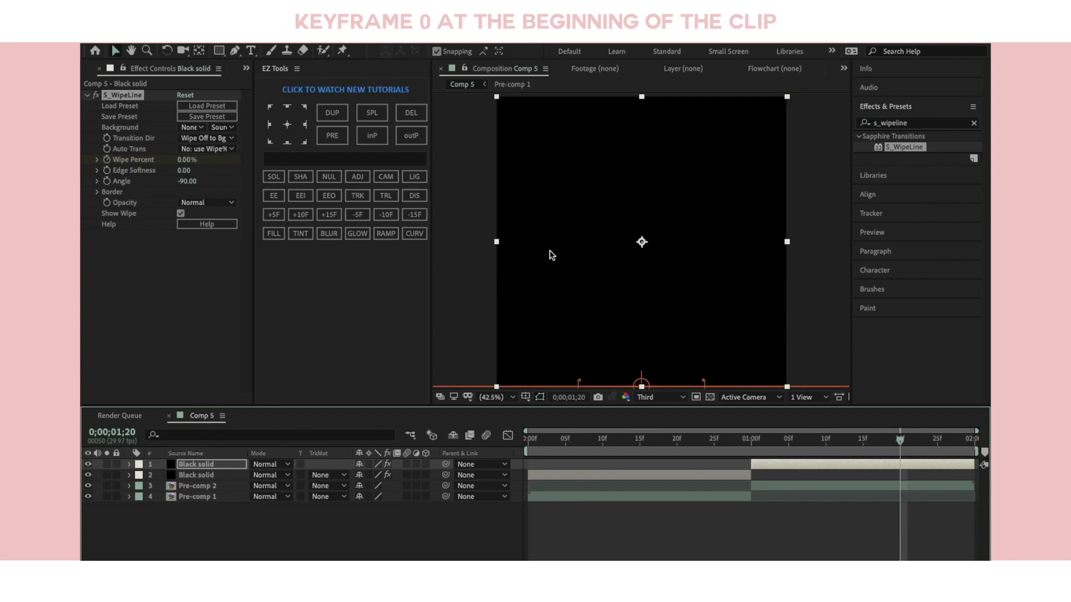
left_click(187, 159)
type("0")
key("Return")
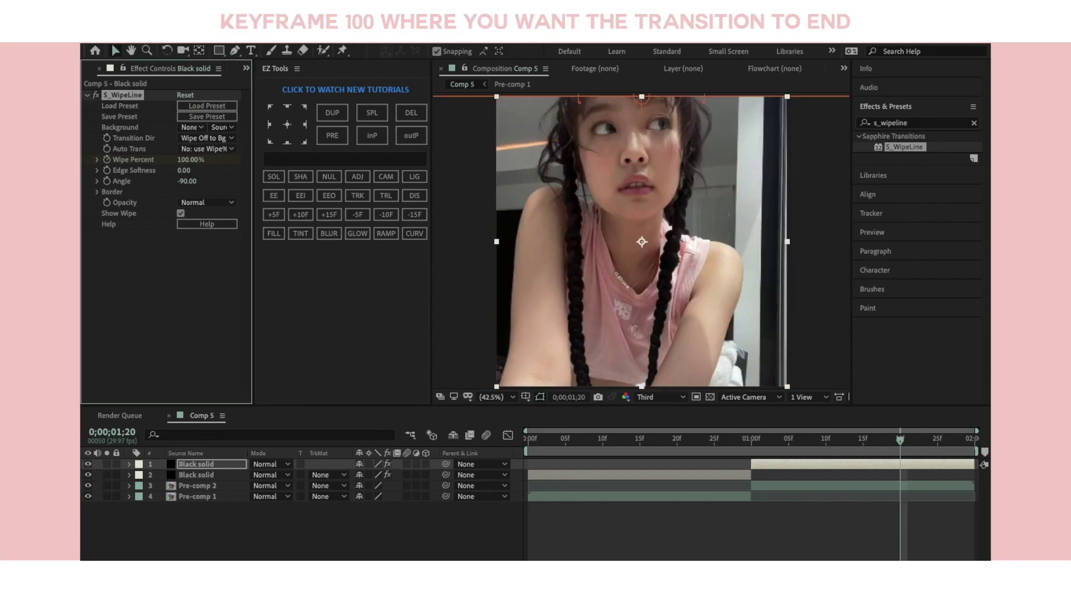
Easy Ease both Wipe Percent keyframes, reshape the curve steep-then-soft, and preview the wipe
left_click(505, 435)
left_click(820, 517)
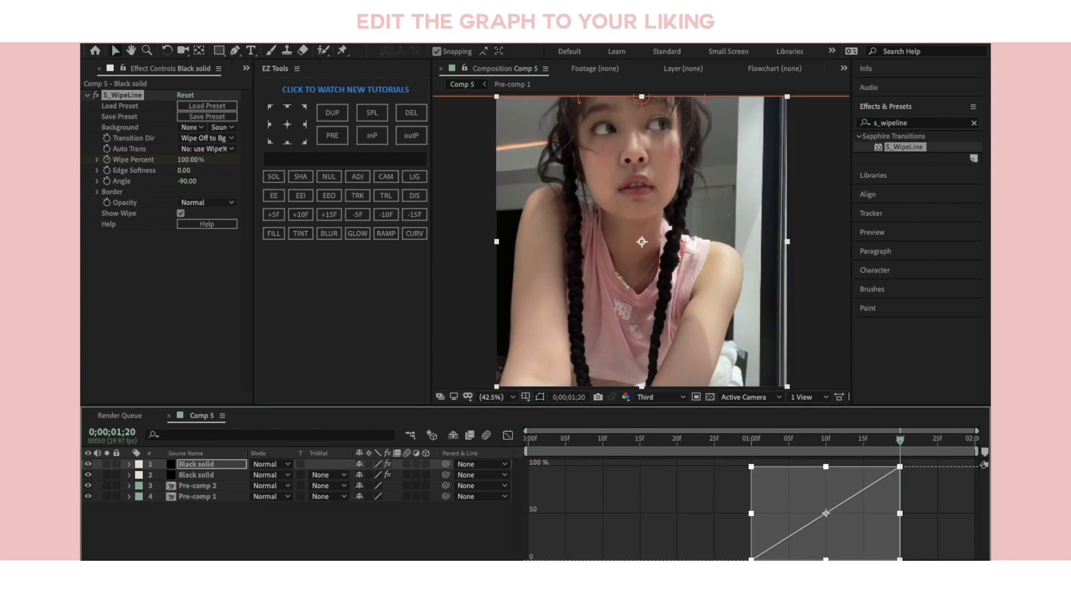
key("F9")
left_click_drag(805, 558, 753, 500)
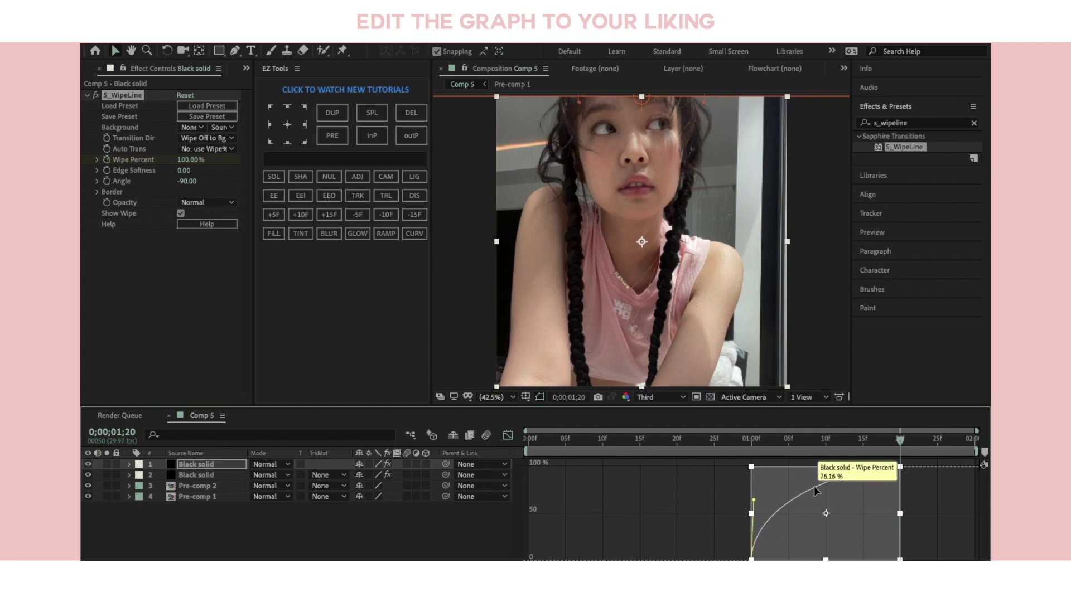
left_click_drag(849, 467, 778, 468)
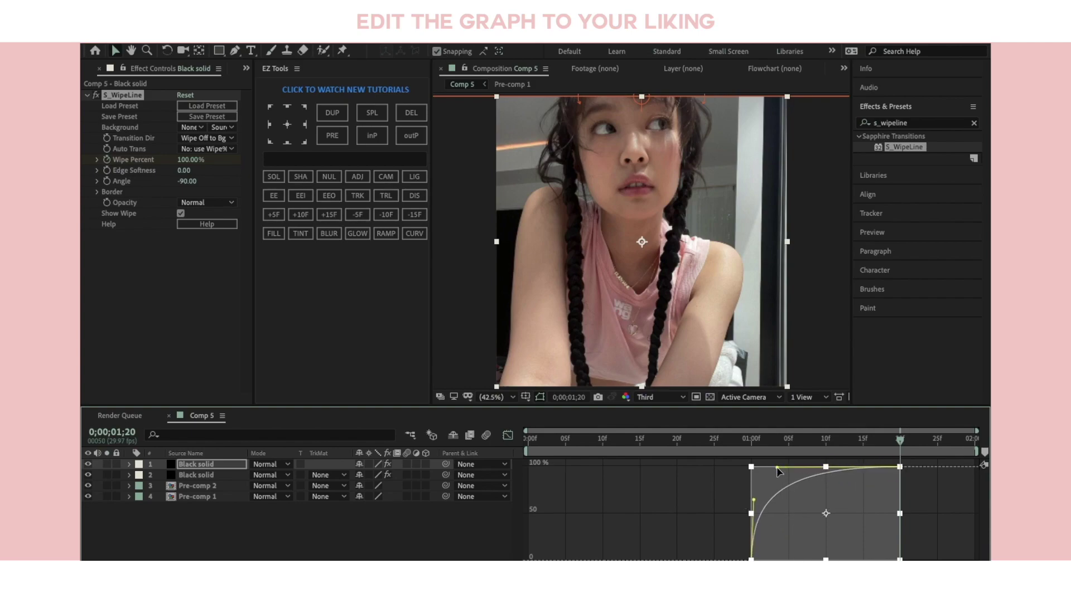
key("space")
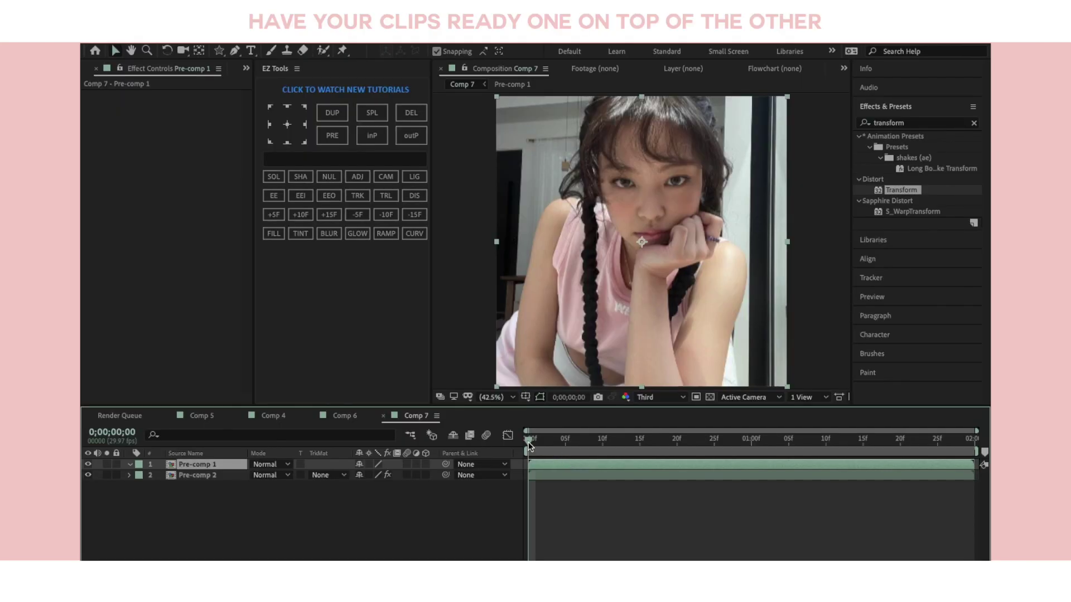
Apply the Transform effect to Pre-comp 1 with Uniform Scale turned off
left_click_drag(529, 441, 752, 436)
left_click(907, 190)
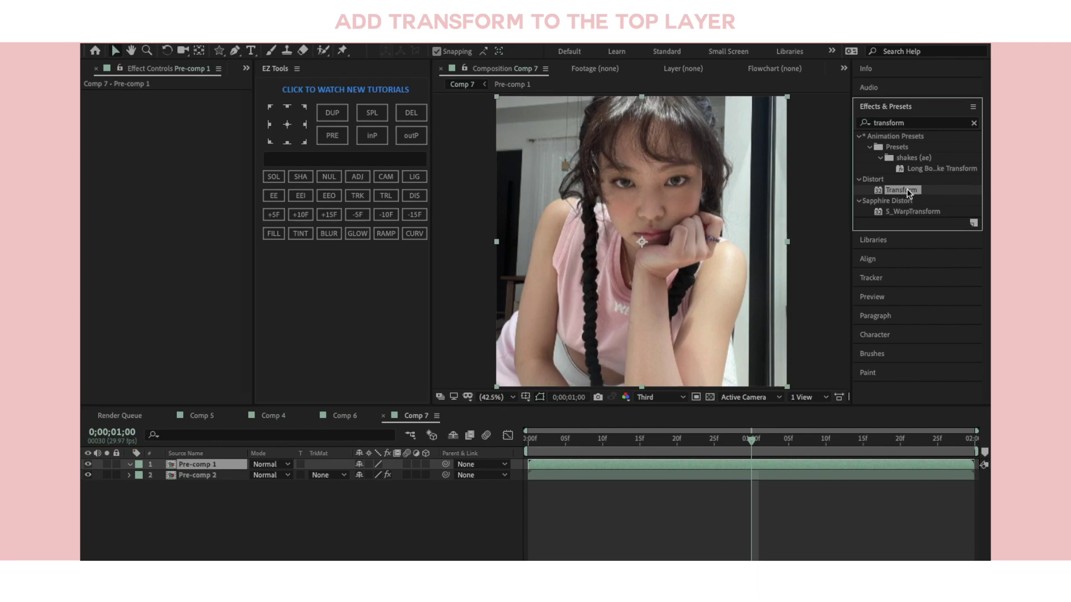
double_click(908, 189)
left_click(180, 127)
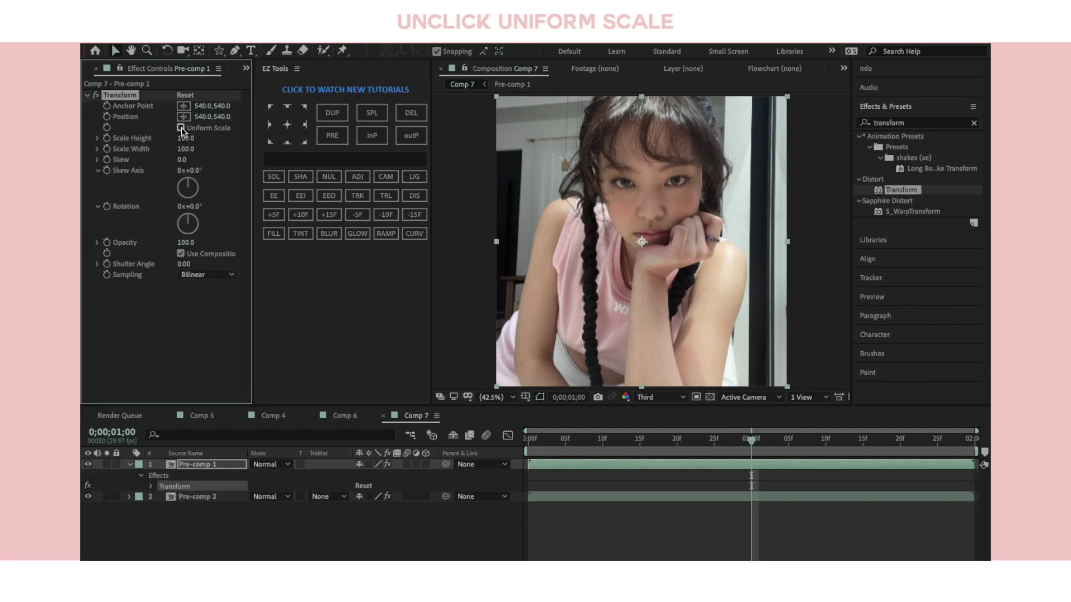
Keyframe Scale Width 100 at about 1;15 and 0 at 0;00;00;15
left_click(825, 441)
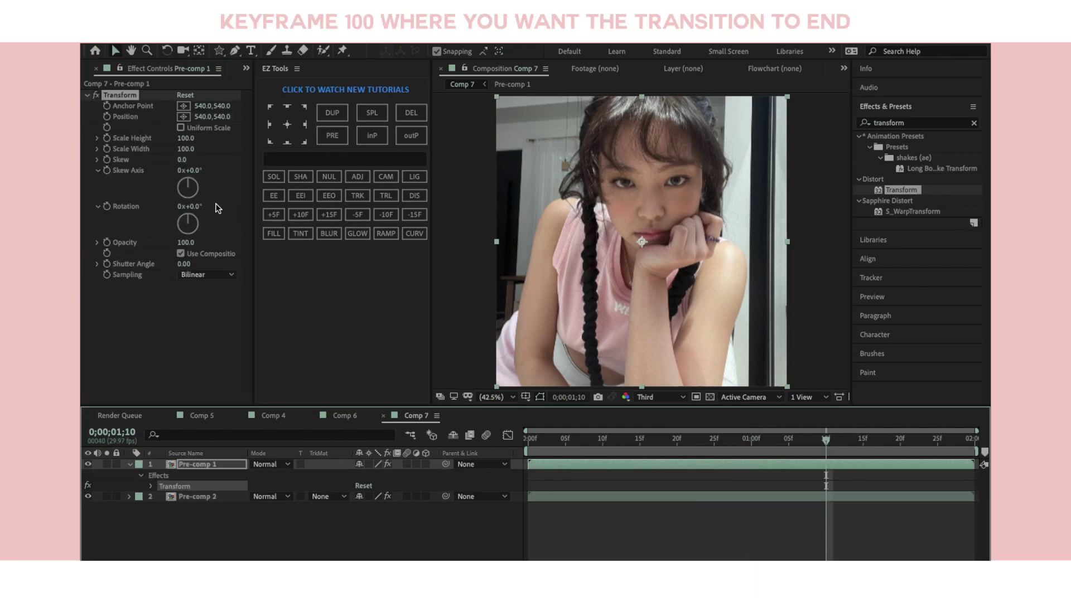
left_click(107, 149)
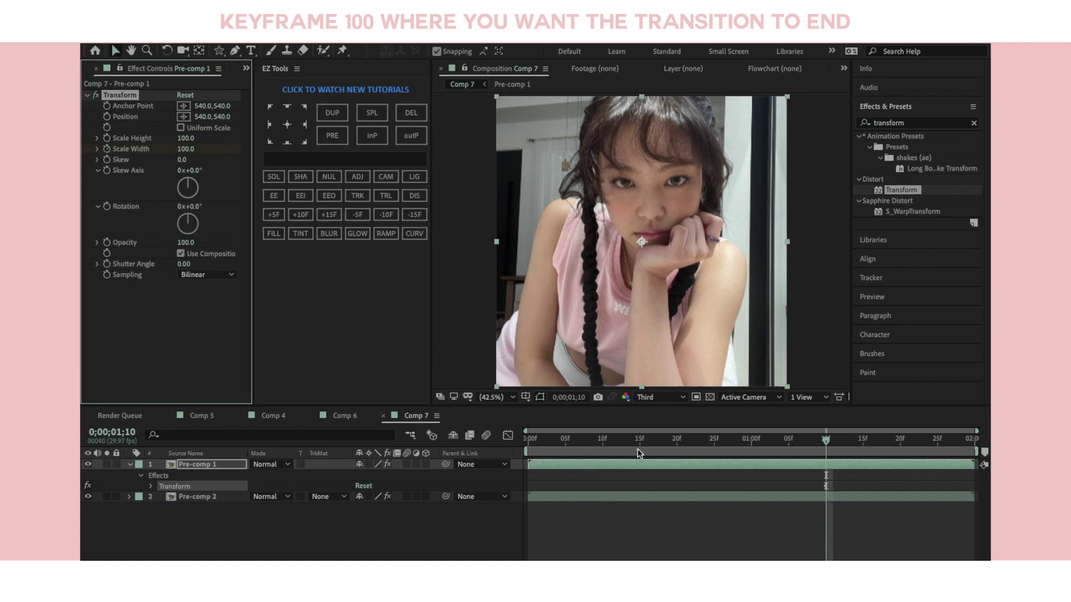
key("u")
left_click_drag(827, 486, 849, 487)
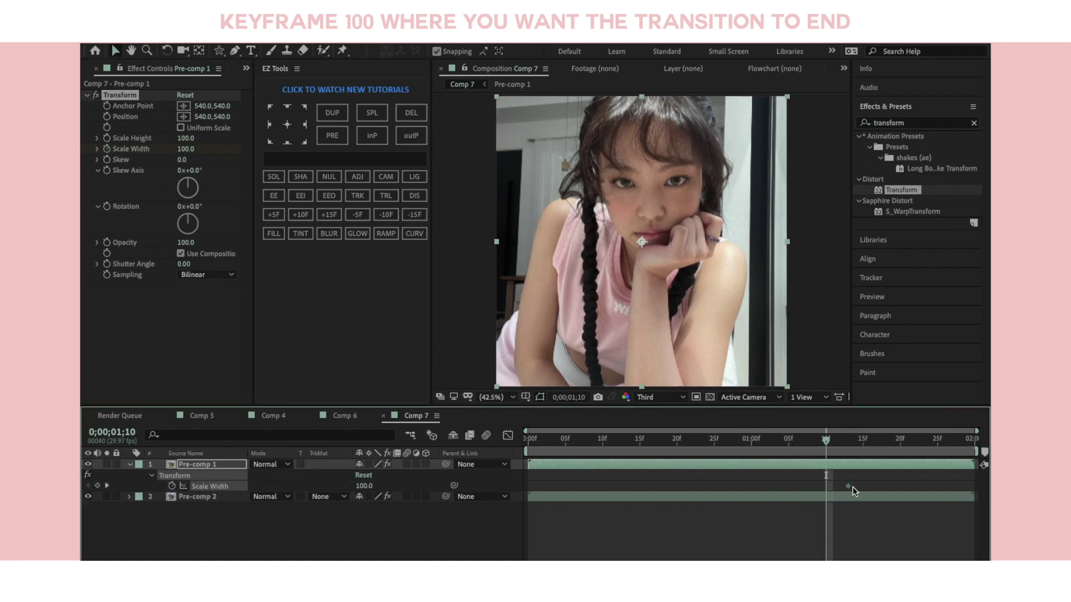
left_click(639, 438)
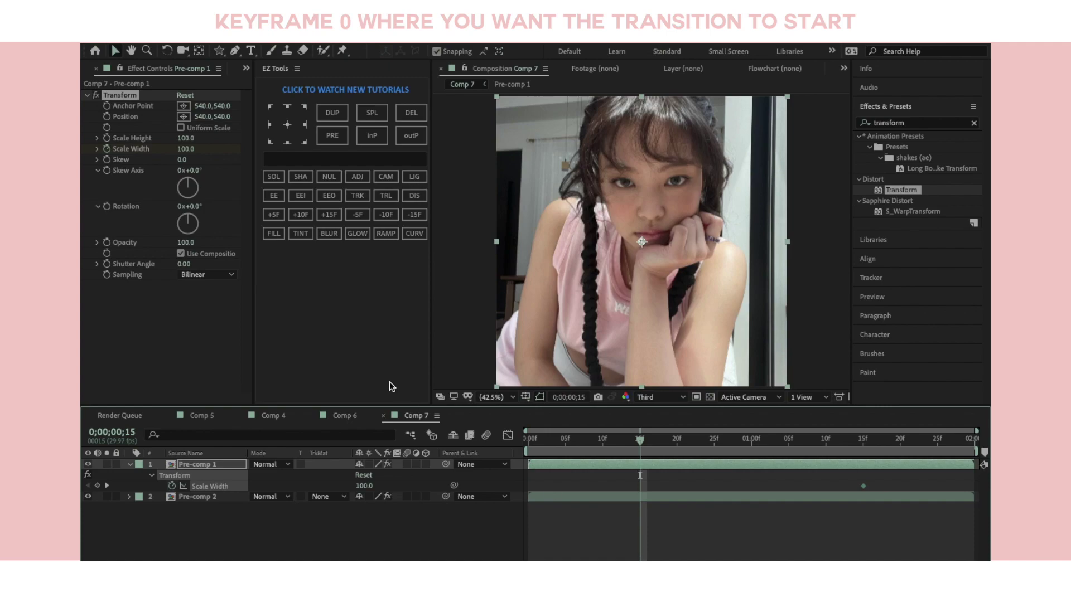
left_click_drag(191, 151, 132, 151)
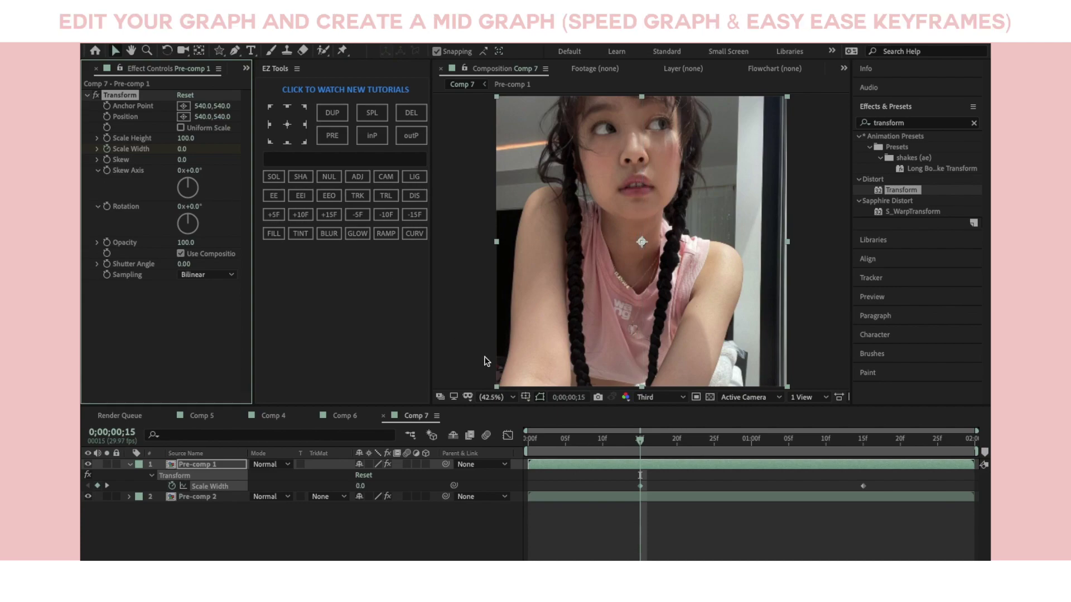
Scrub the width reveal and apply Easy Ease to both Scale Width keyframes
left_click_drag(640, 441, 863, 438)
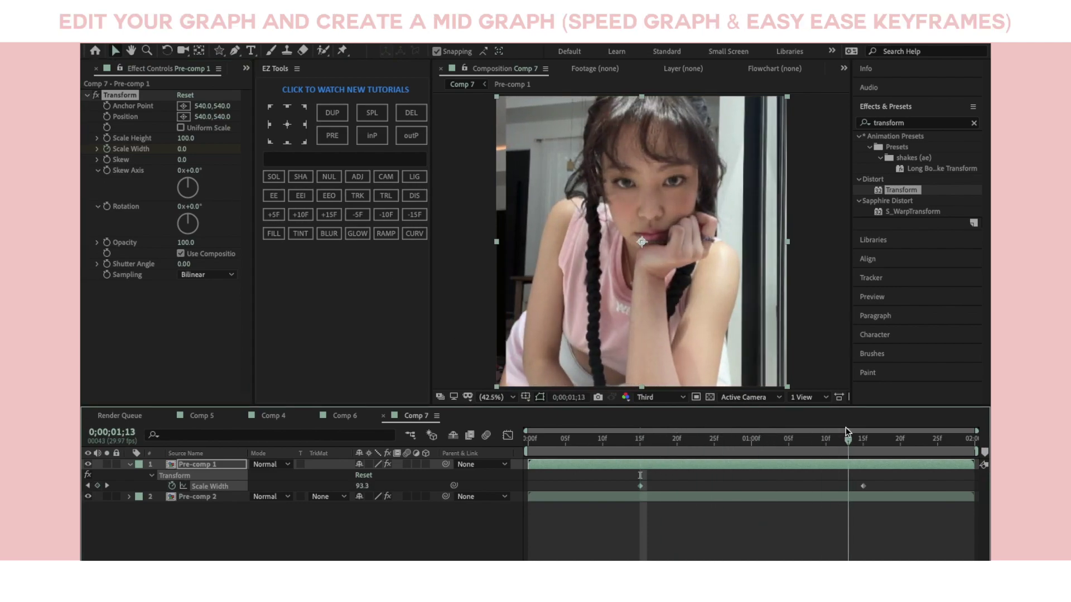
left_click(506, 435)
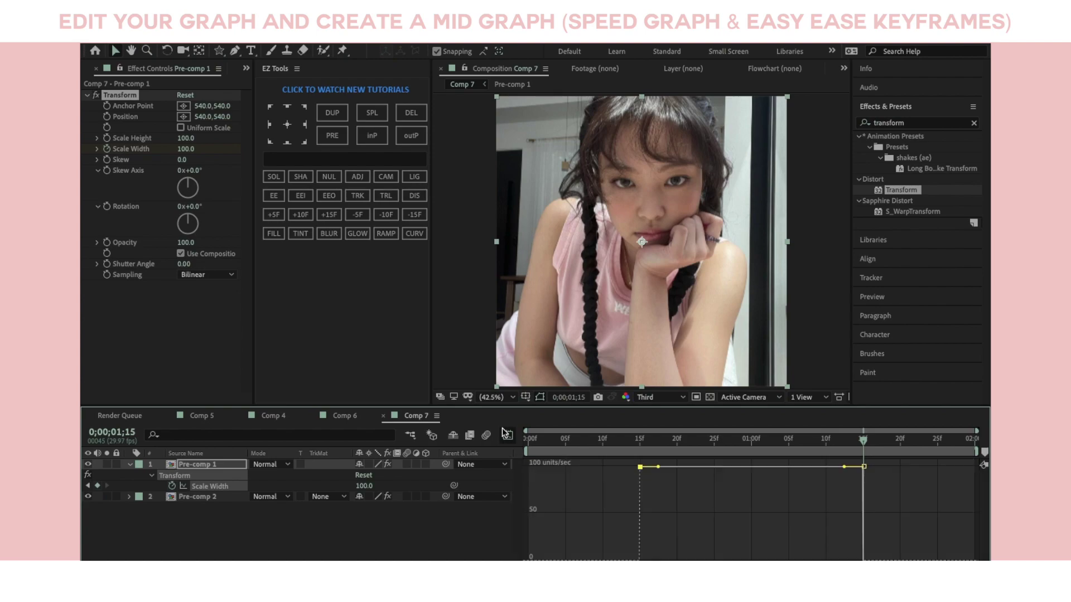
left_click(707, 467)
key("F9")
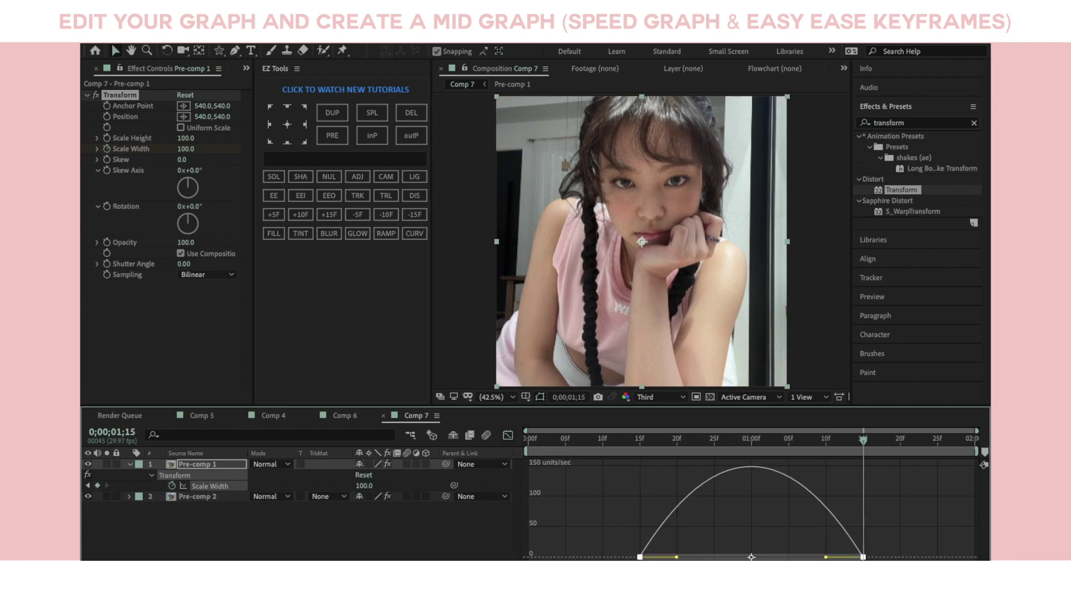
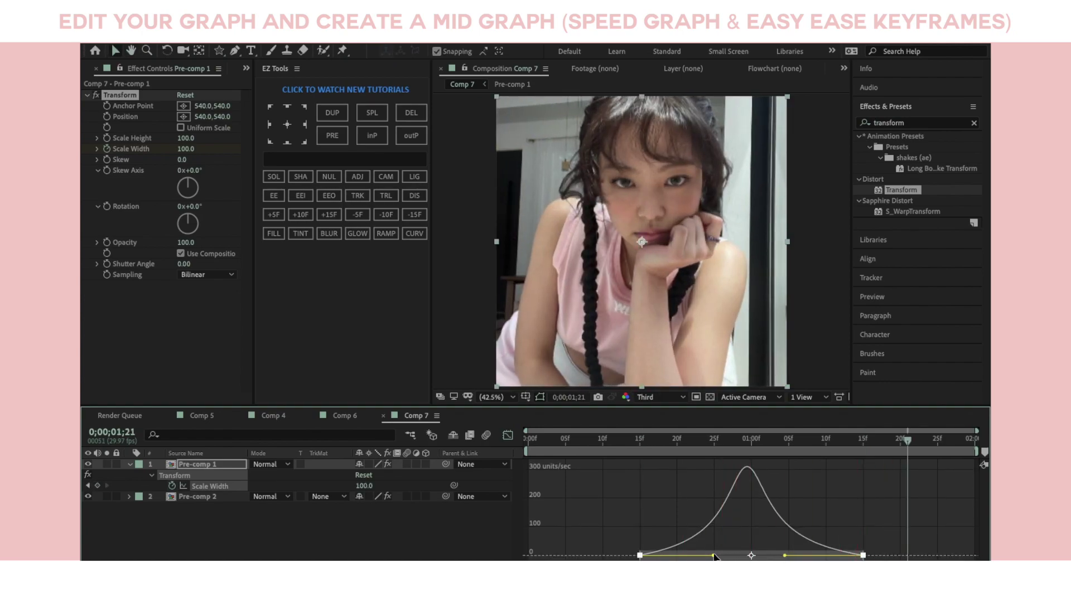
Apply a Transform effect to Pre-comp 2 with Uniform Scale turned off
left_click_drag(713, 556, 719, 556)
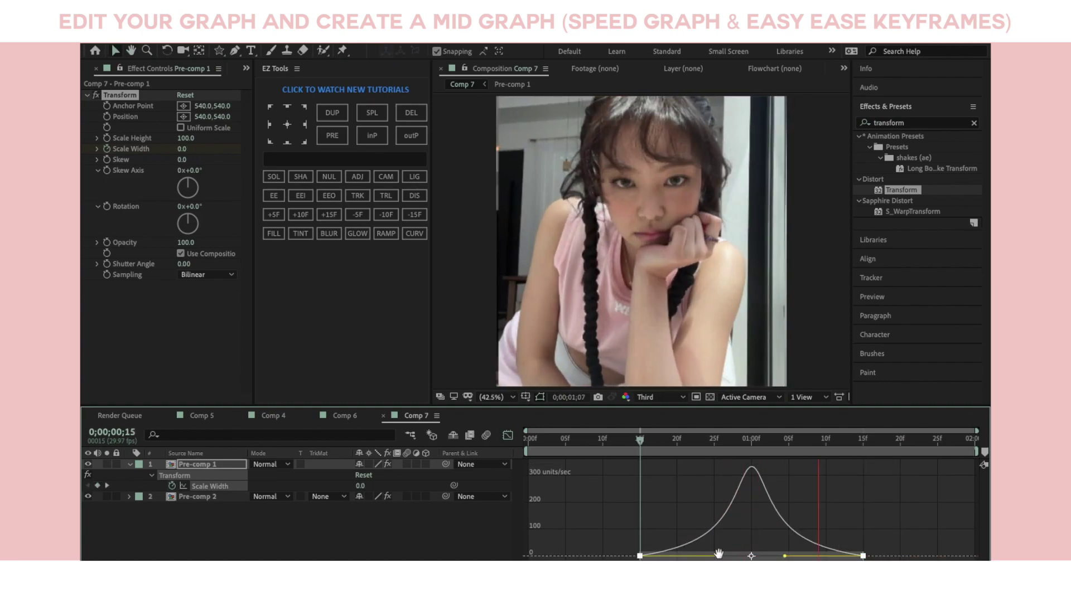
double_click(890, 193)
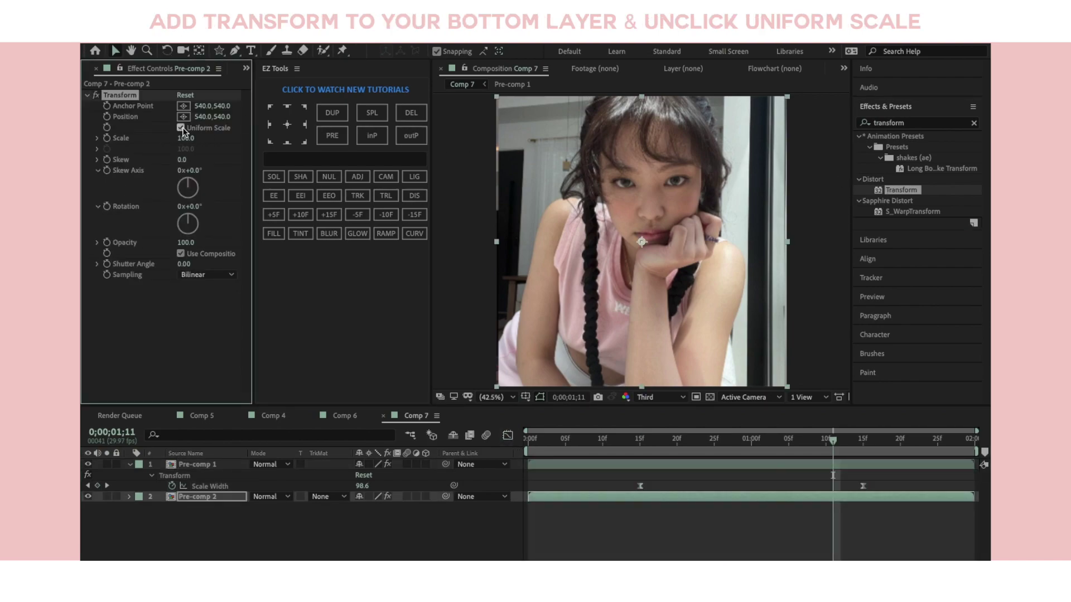
left_click(182, 129)
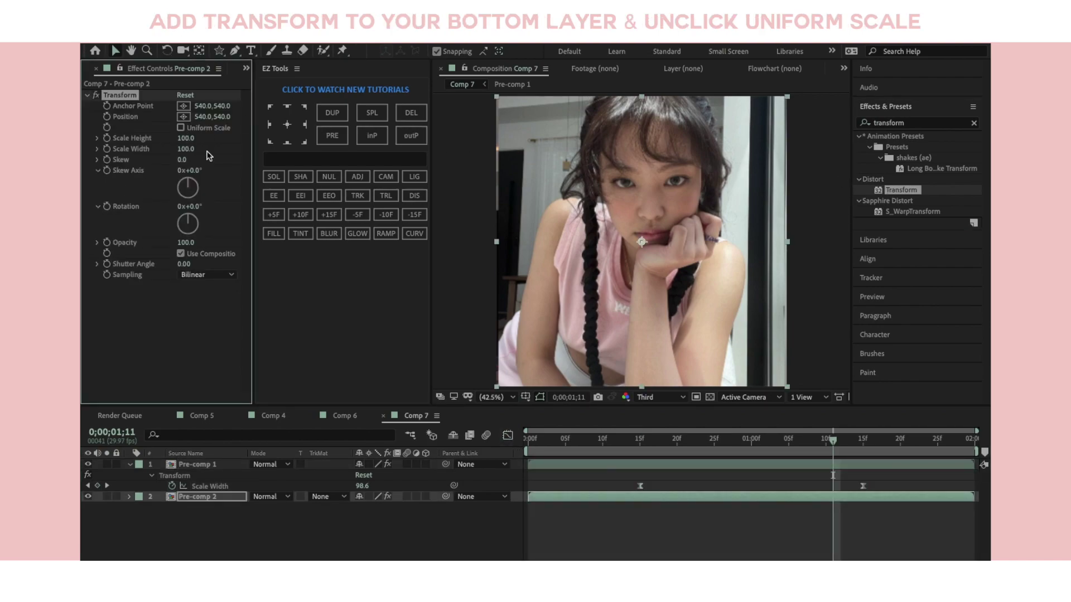
Keyframe Transform Scale Width at 100 at 10f, the clip start
left_click(600, 447)
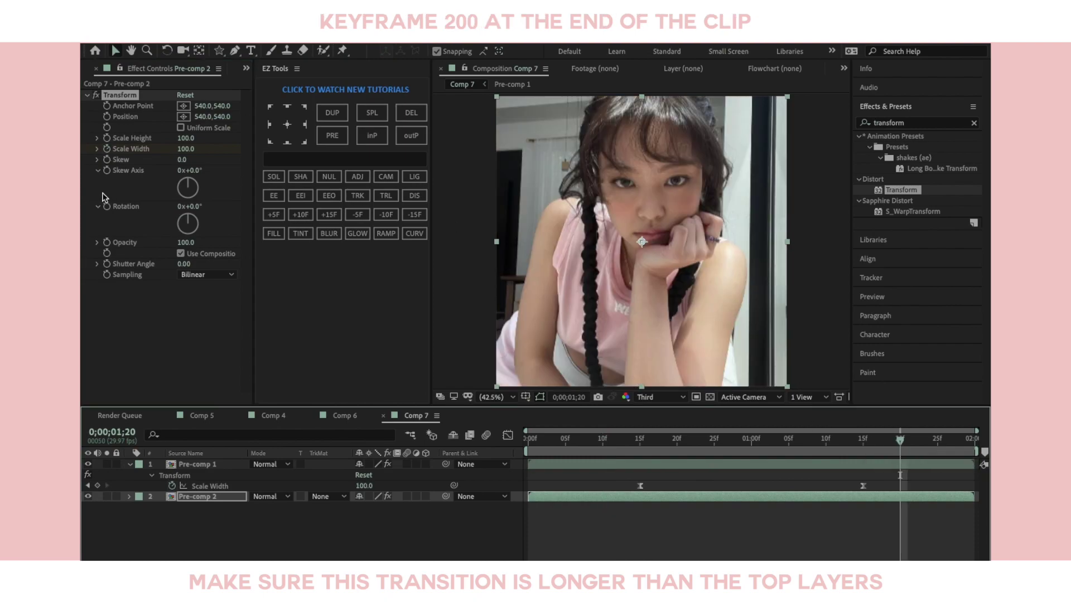
left_click(186, 150)
type("0")
key("Return")
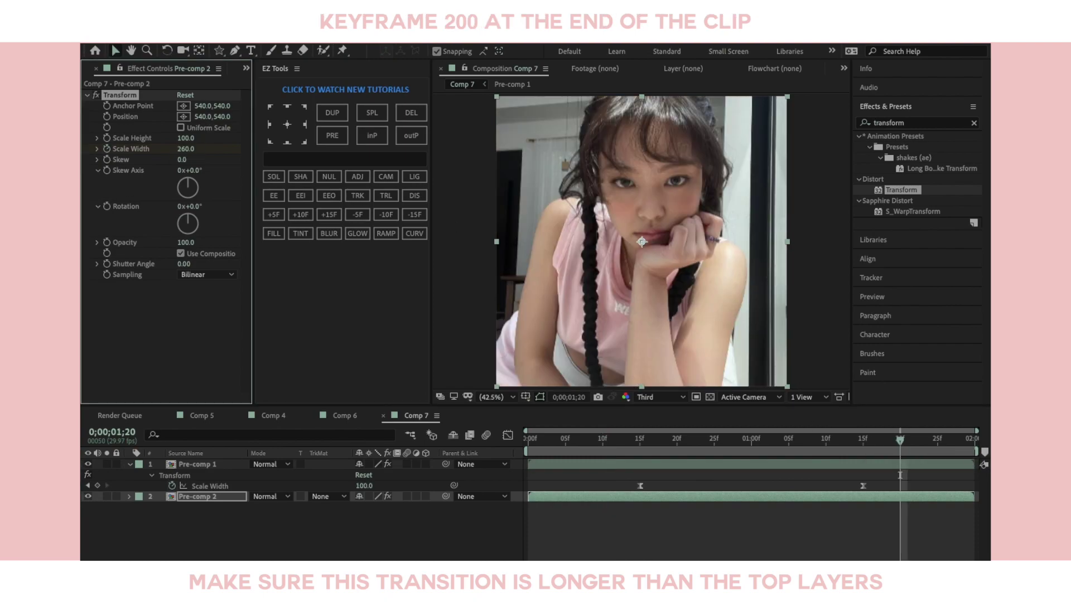
Keyframe Scale Width 260 at the clip end, then ease both keyframes to a sharp mid-transition speed peak
key("u")
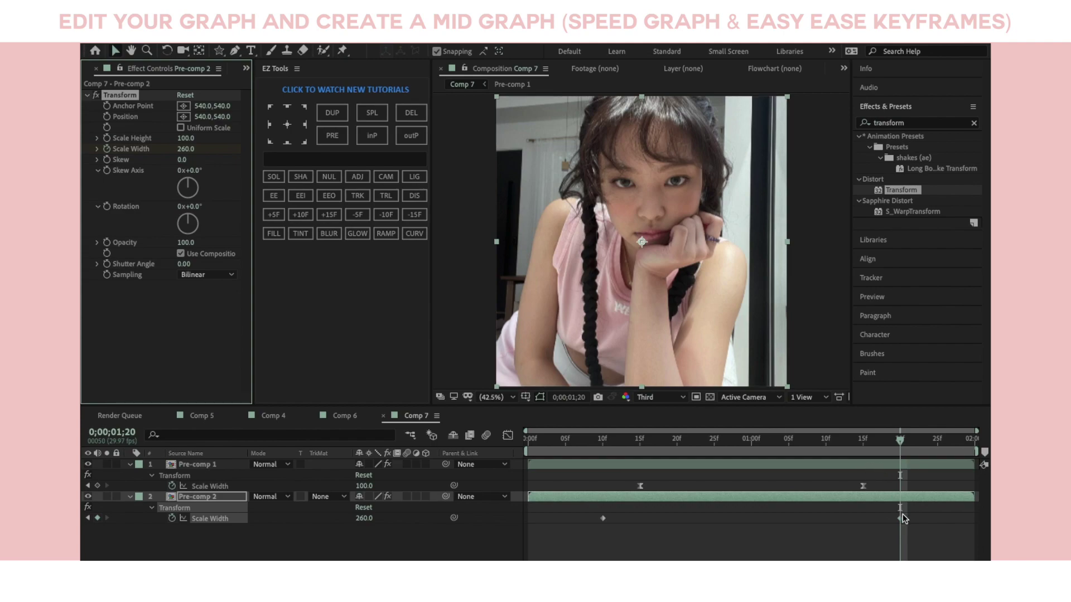
left_click_drag(899, 518, 907, 518)
left_click(508, 435)
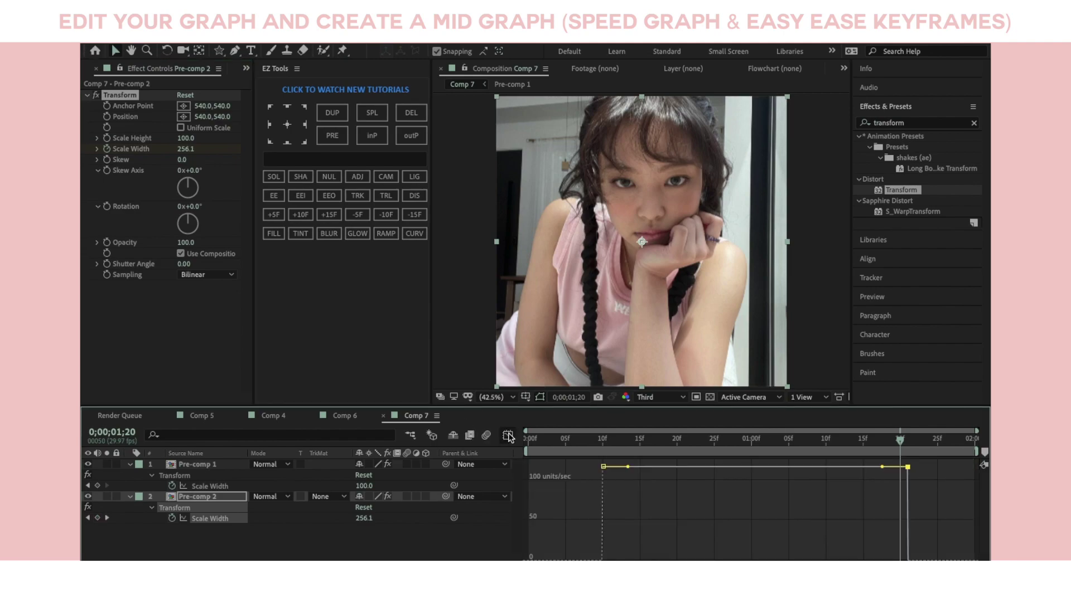
left_click(755, 471)
key("F9")
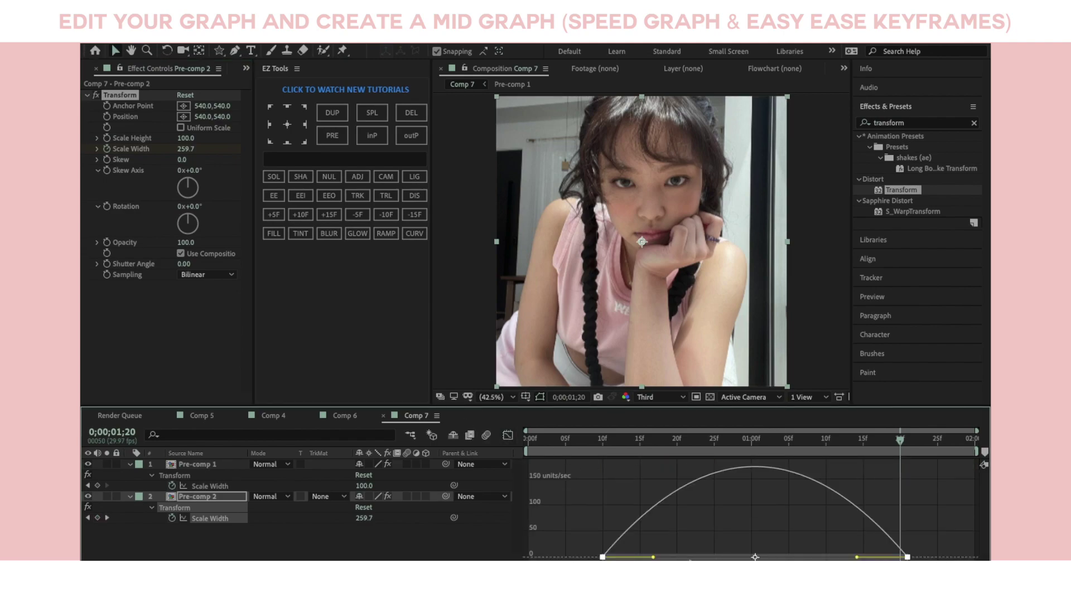
left_click_drag(654, 557, 709, 557)
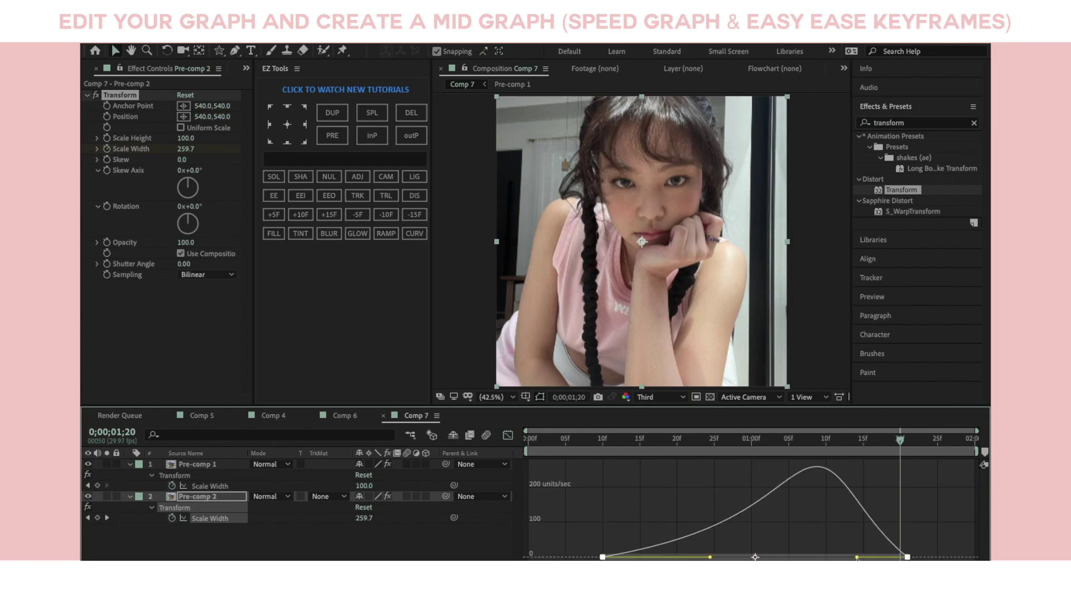
left_click_drag(856, 557, 795, 557)
key("j")
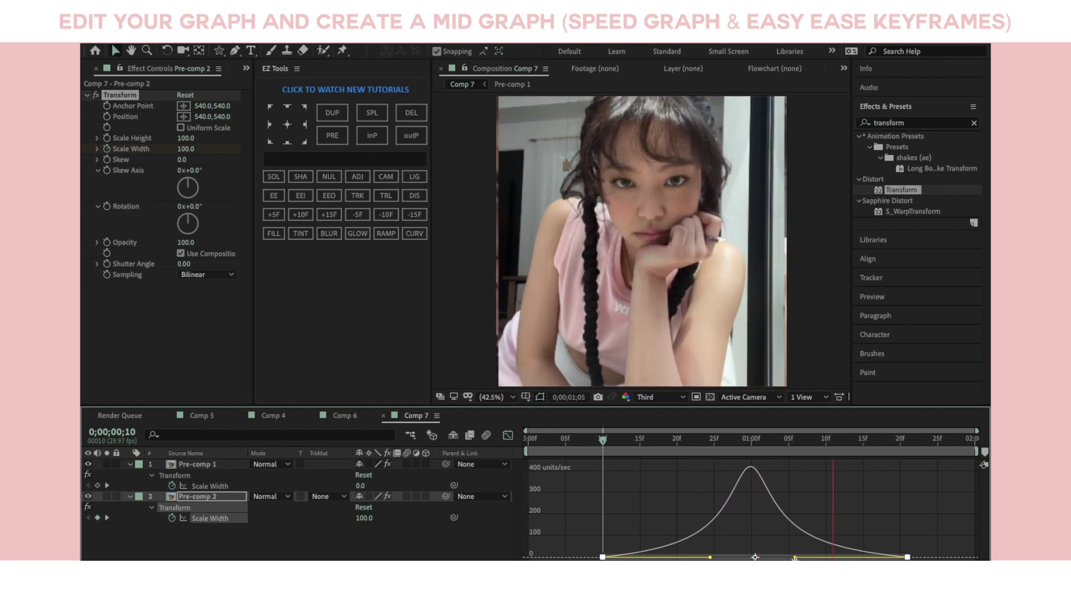
Enable motion blur on Pre-comp 1 and Pre-comp 2 and preview the stretch transition
left_click(407, 464)
left_click(408, 496)
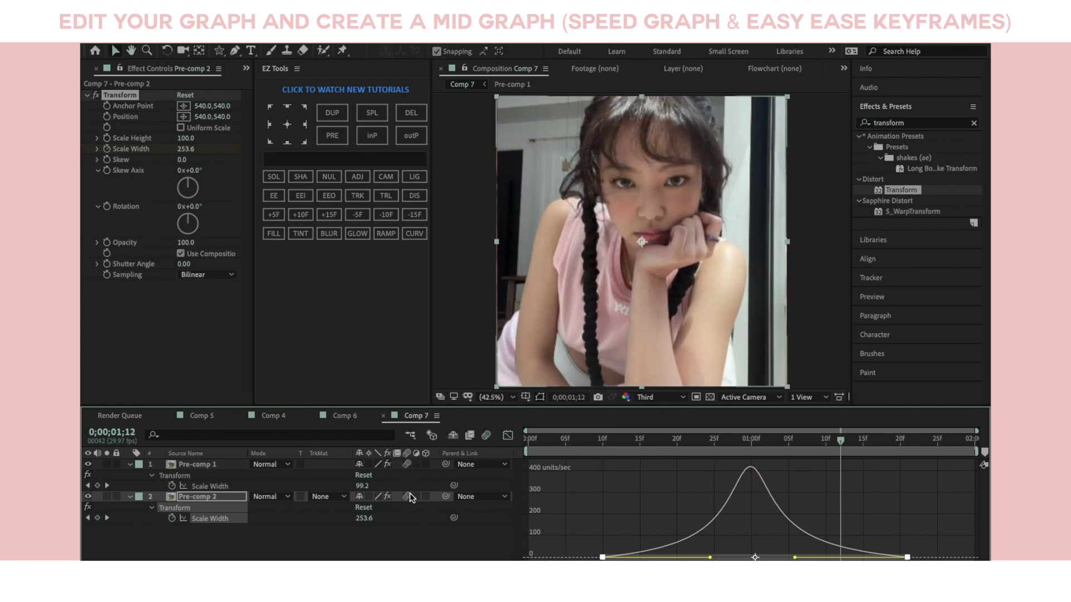
key("space")
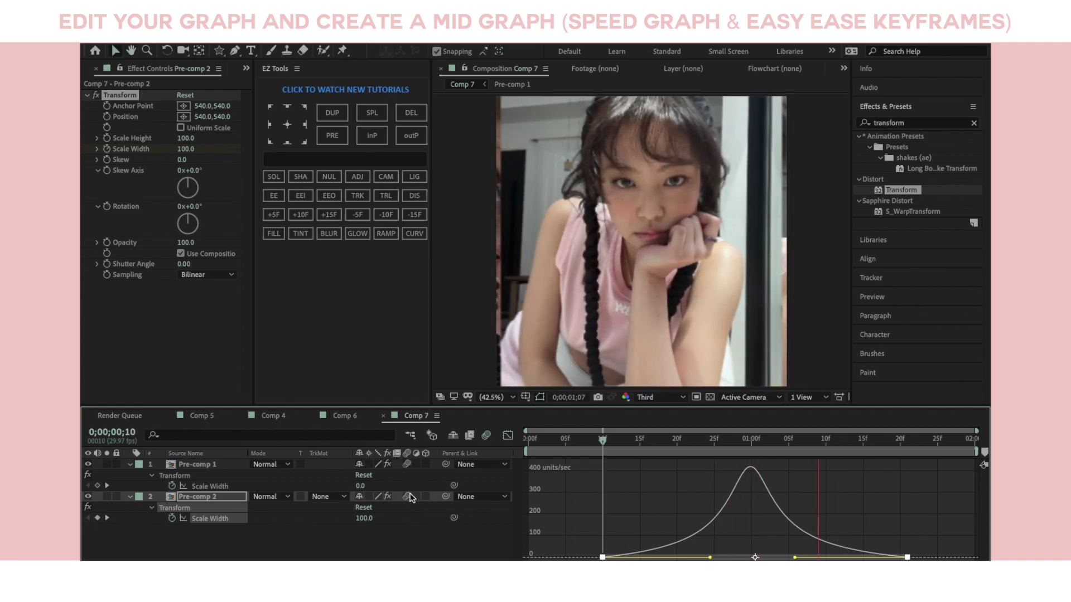
key("space")
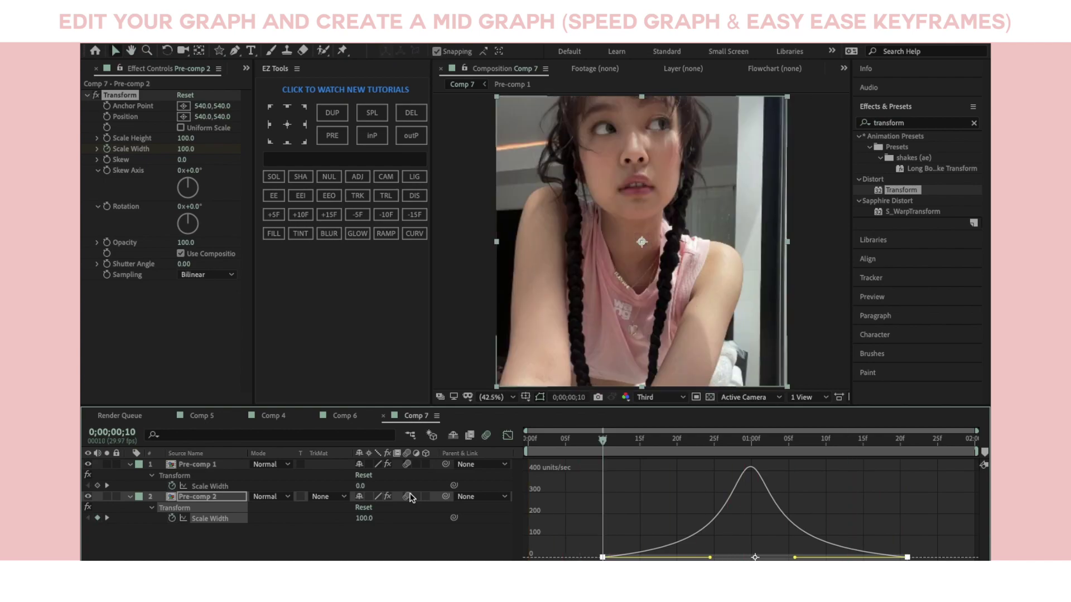
key("space")
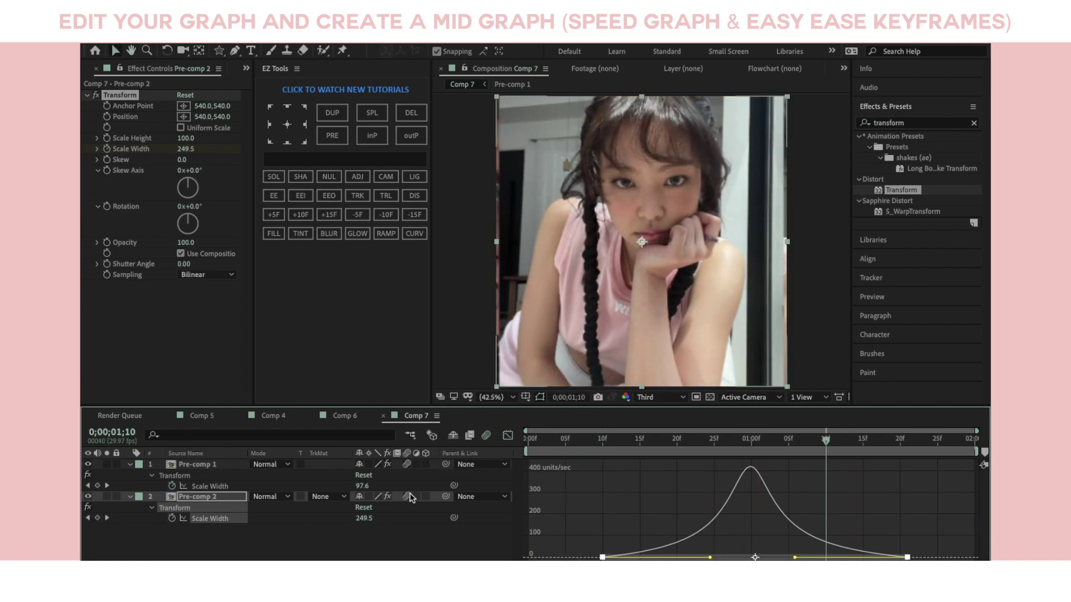
left_click(389, 543)
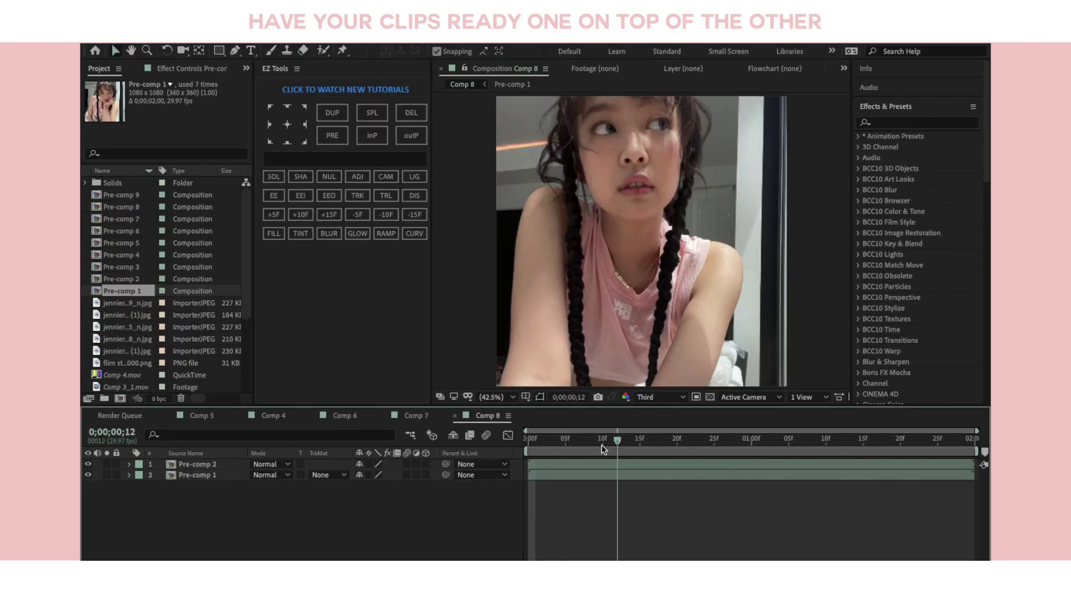
At 0;00;01;00, search Effects & Presets for 'cc jaws' and drag CC Jaws onto Pre-comp 2
left_click_drag(768, 471, 648, 488)
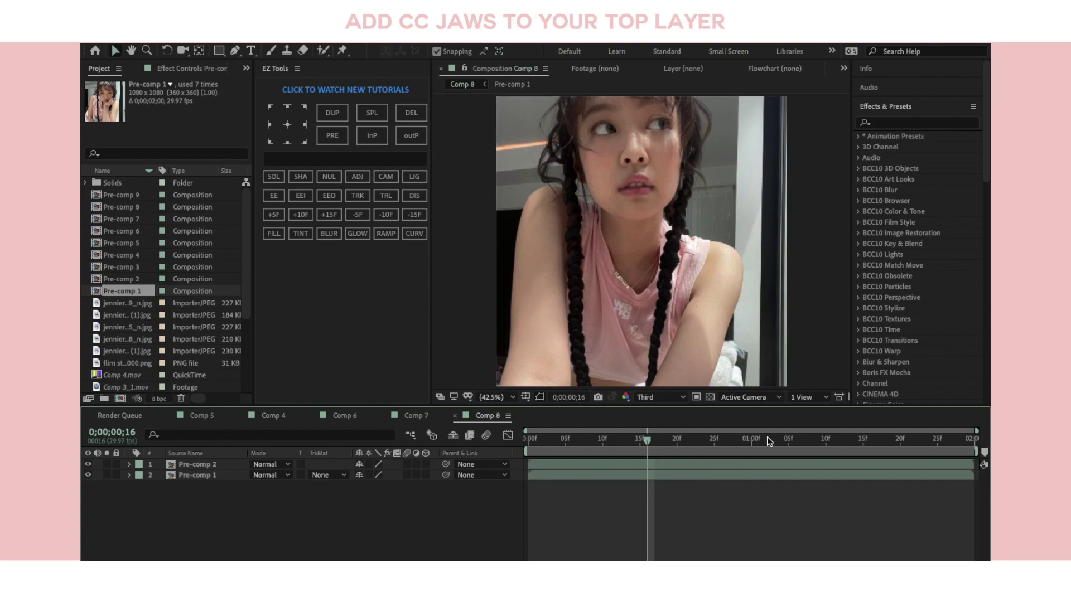
left_click(753, 443)
left_click(760, 467)
left_click(903, 123)
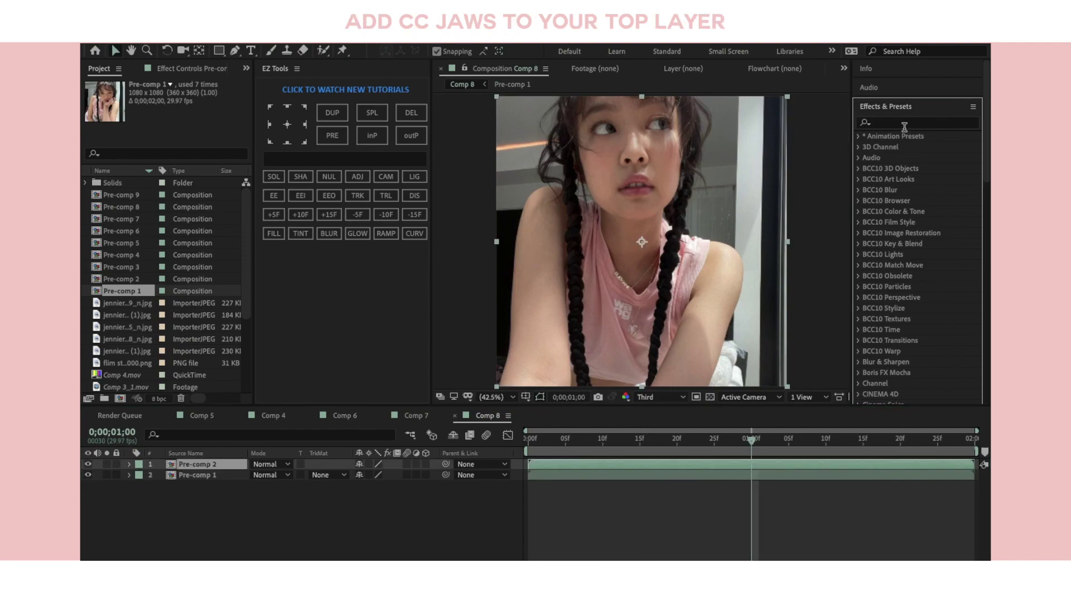
type("cc jaws")
left_click_drag(898, 147, 597, 467)
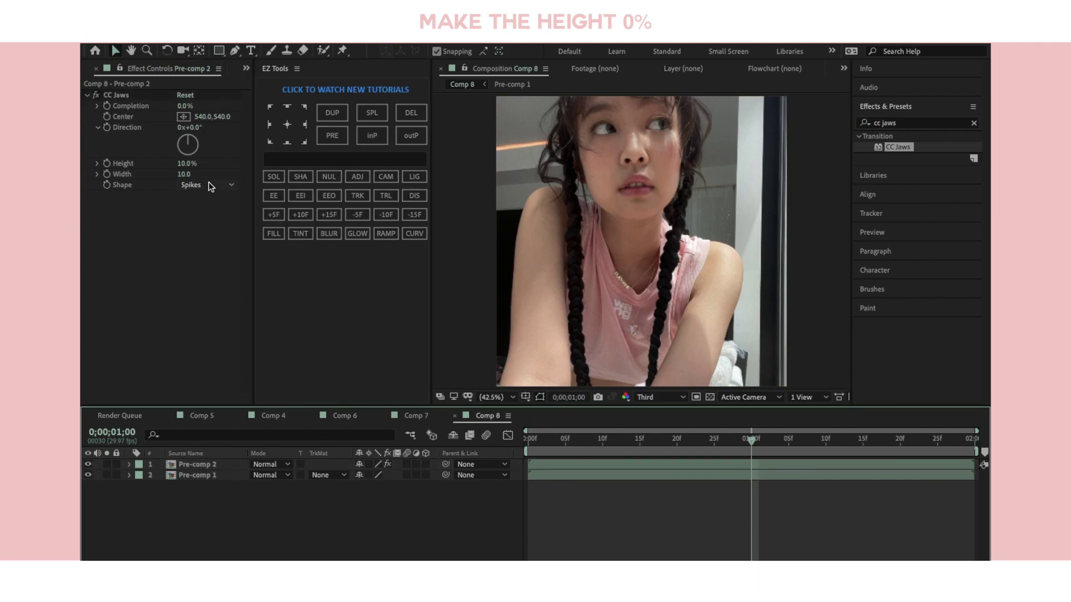
Set CC Jaws Height to 0% and keyframe Completion from 0% at 0;15 to 100% at 1;15, eased
mouse_move(187, 163)
left_mouse_down()
mouse_move(164, 130)
mouse_move(172, 112)
left_mouse_up()
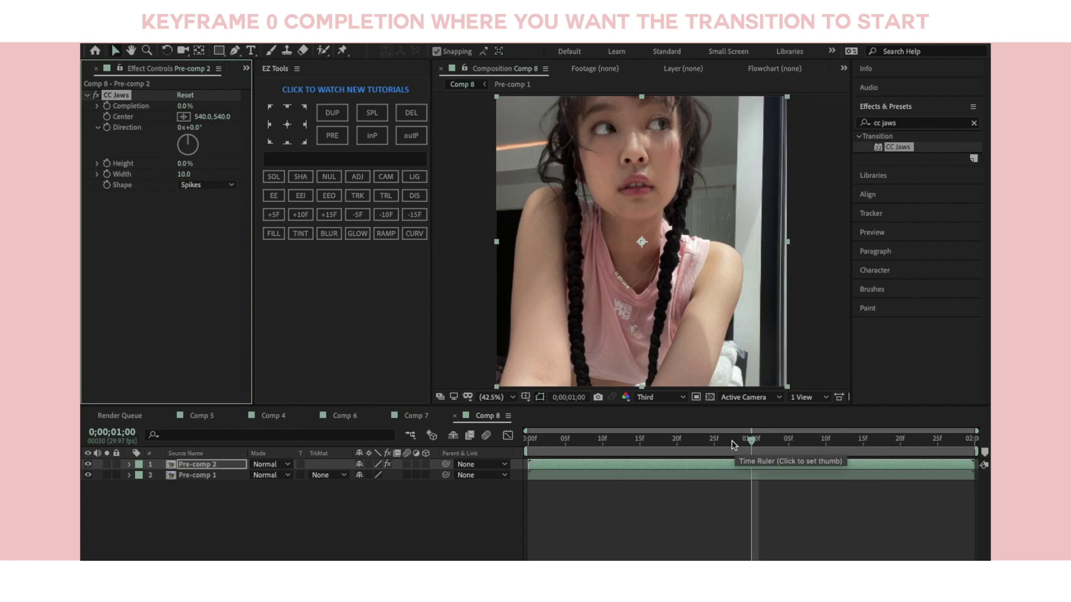
left_click_drag(731, 440, 640, 441)
left_click(108, 110)
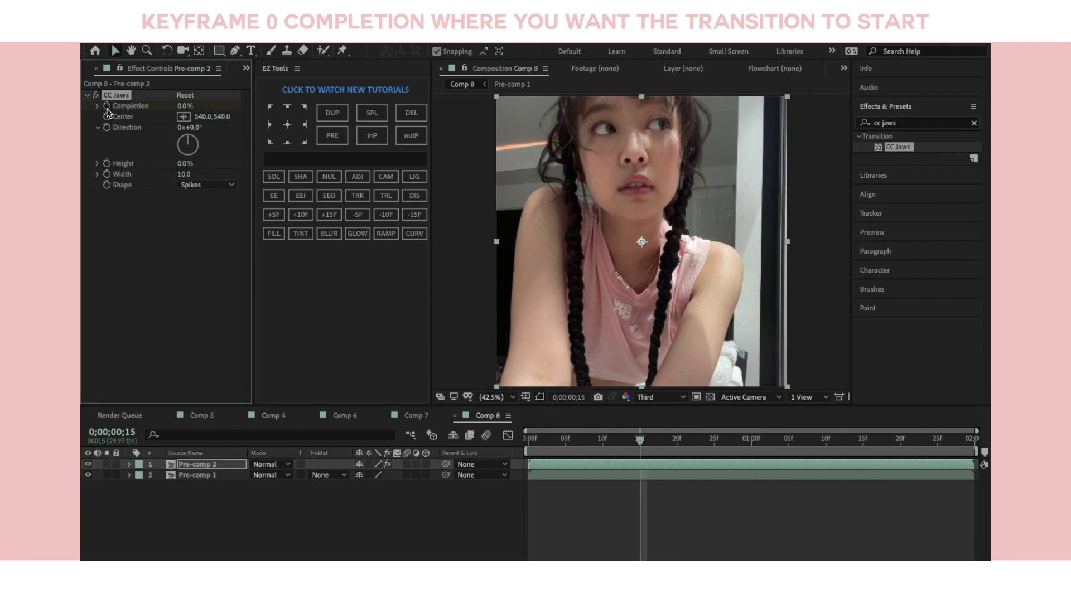
left_click(864, 442)
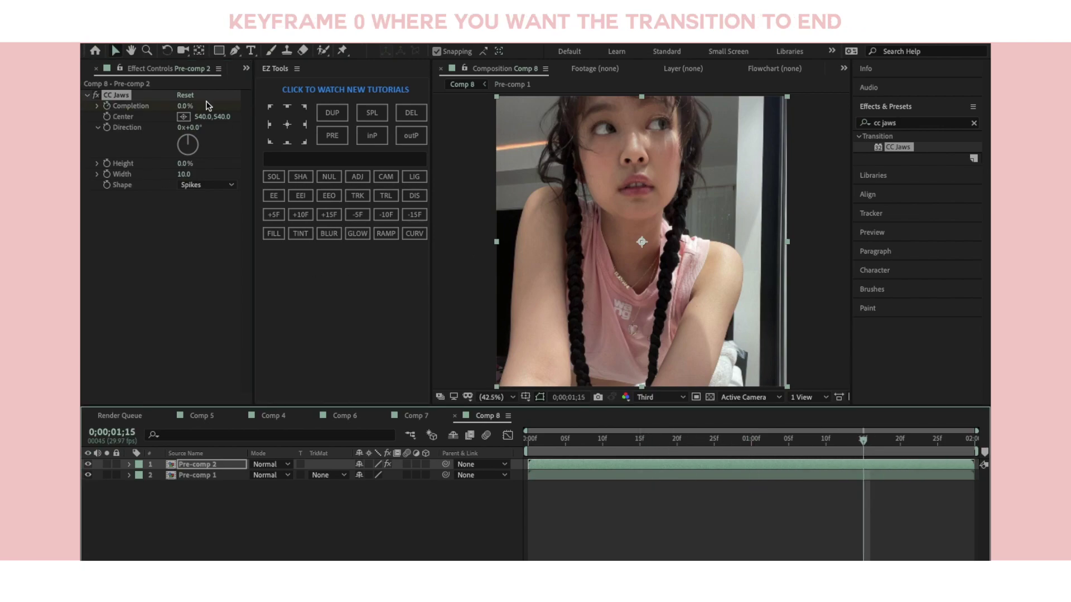
left_click_drag(182, 106, 327, 106)
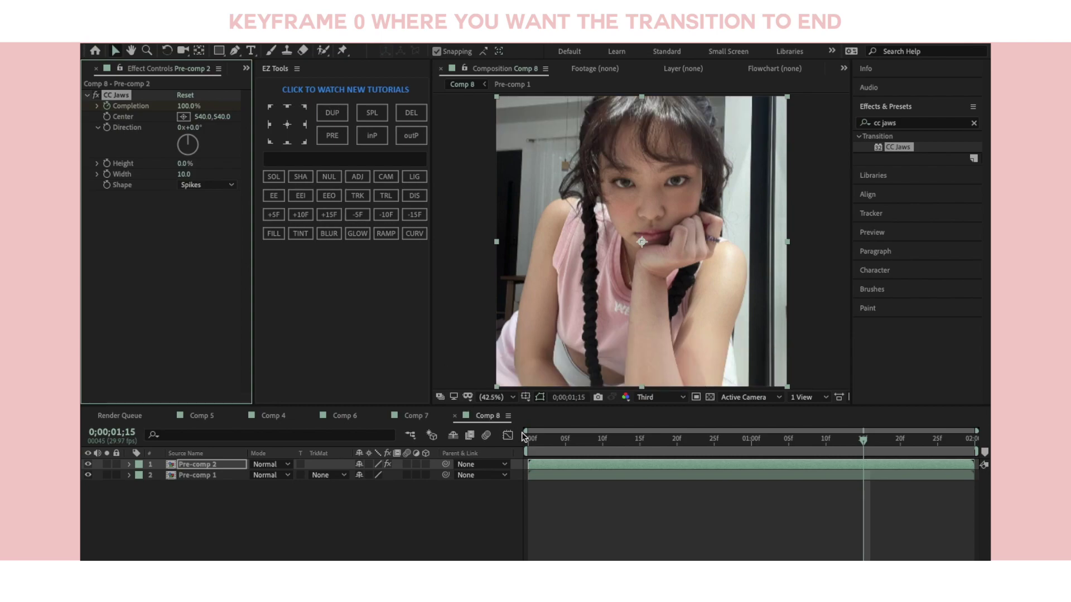
key("u")
left_click_drag(625, 480, 873, 491)
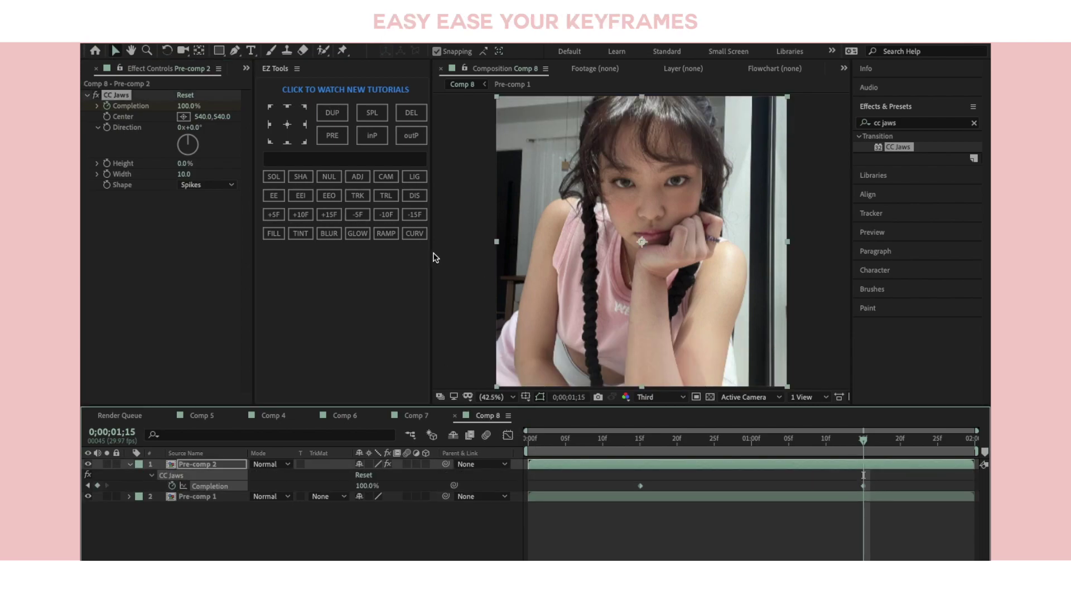
left_click(274, 196)
Pull the Completion speed-graph influence handles inward into a tall, sharp mid peak and preview
left_click(507, 435)
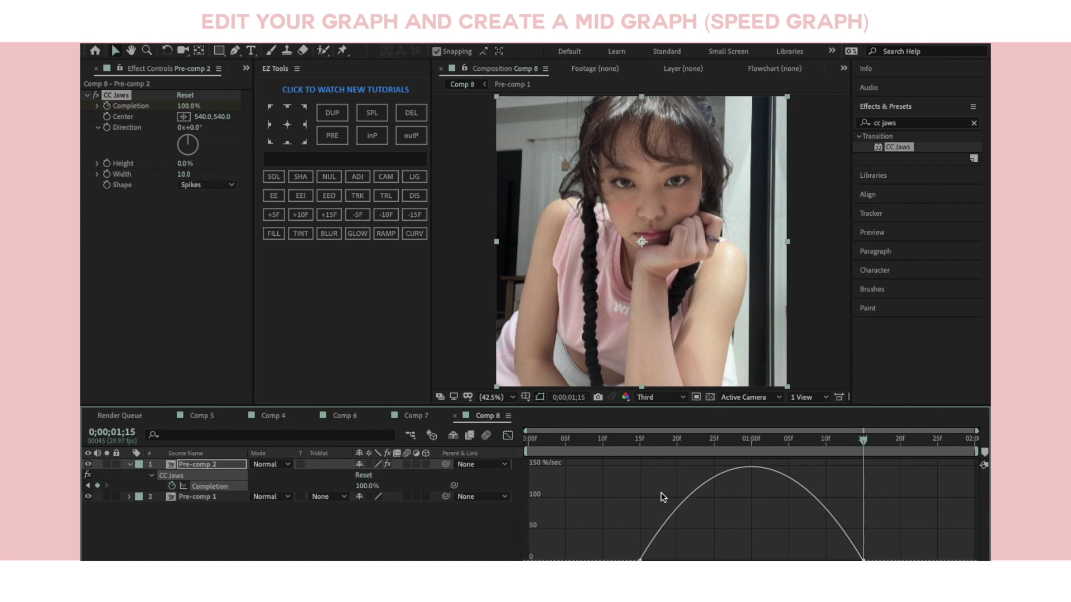
left_click(675, 510)
left_click_drag(676, 556, 709, 558)
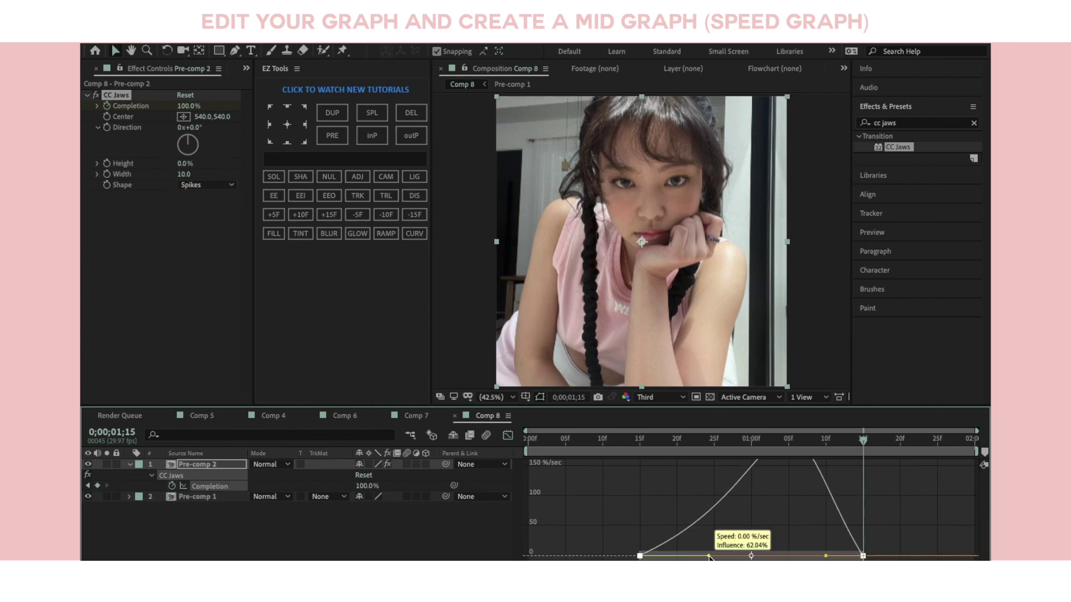
left_click_drag(825, 556, 786, 557)
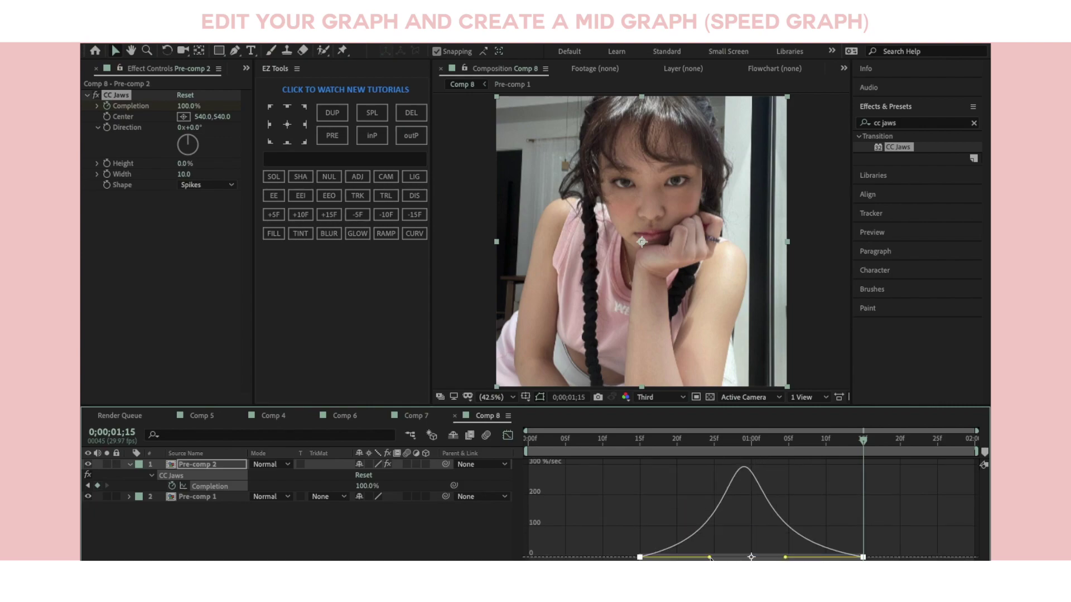
left_click_drag(710, 558, 720, 556)
left_click_drag(785, 557, 790, 555)
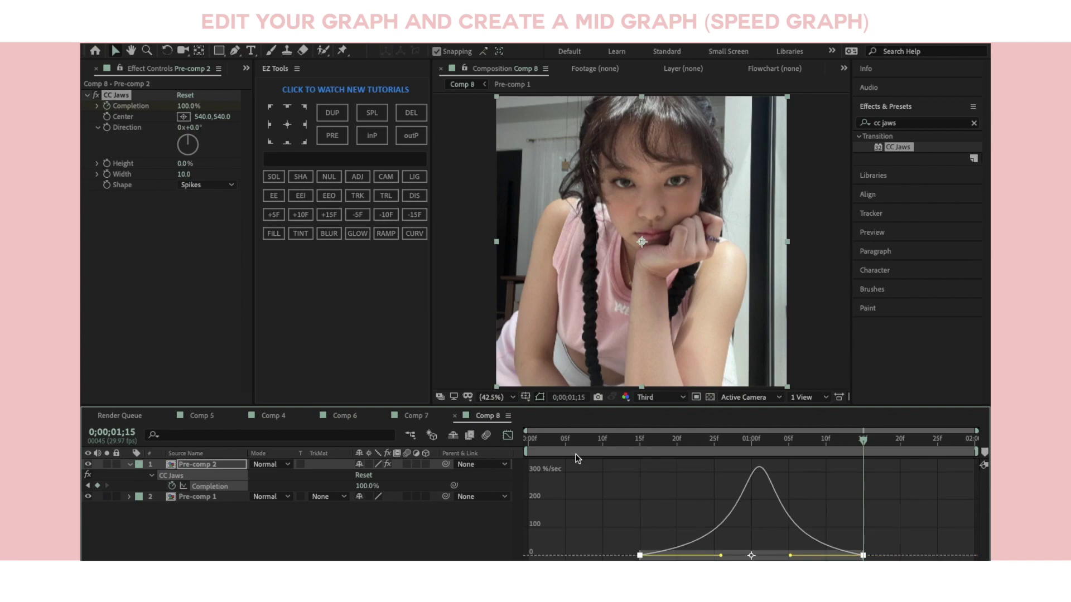
key("j")
key("space")
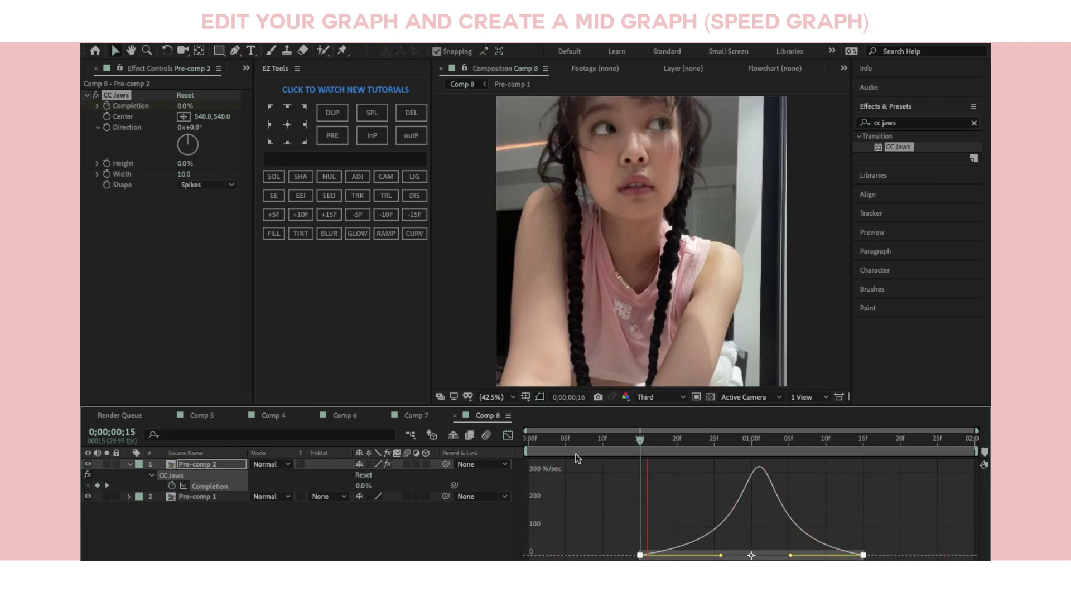
Turn on the motion blur switch for Pre-comp 2 and select the layer
left_click(508, 436)
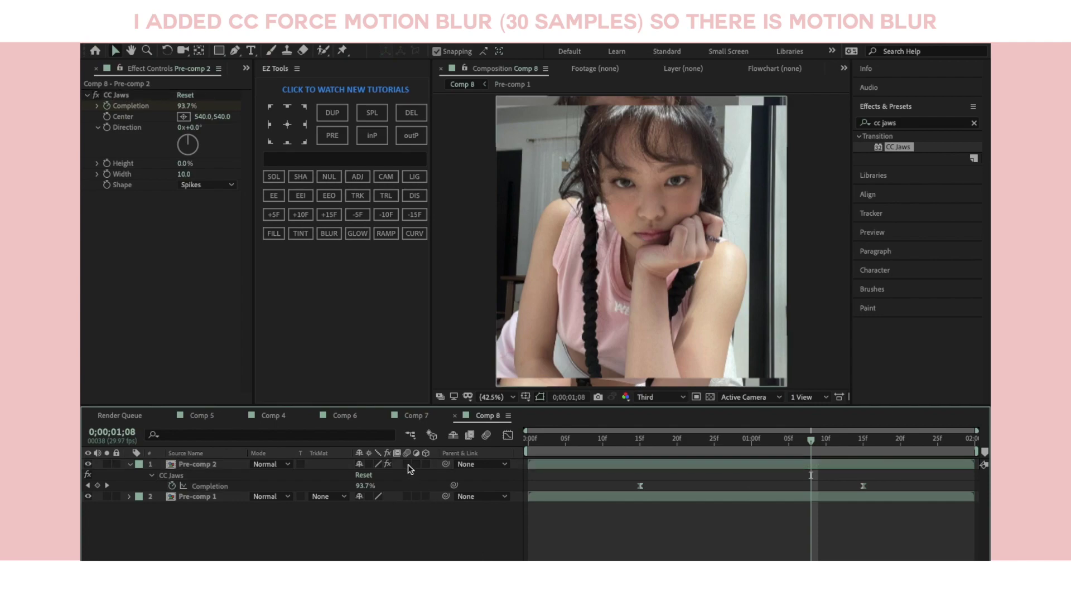
left_click(407, 464)
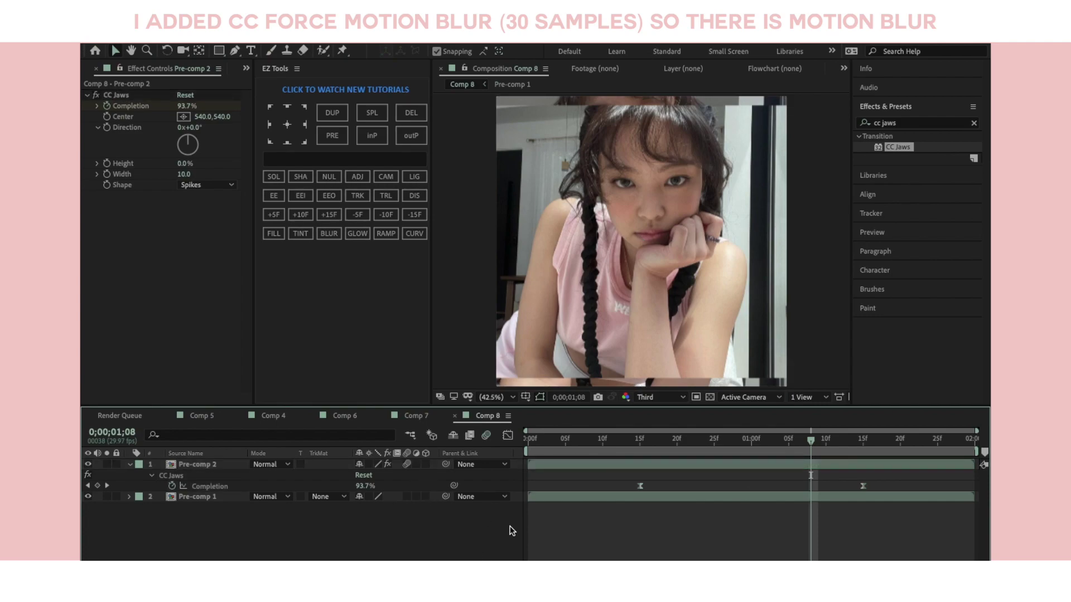
left_click(640, 446)
left_click(647, 467)
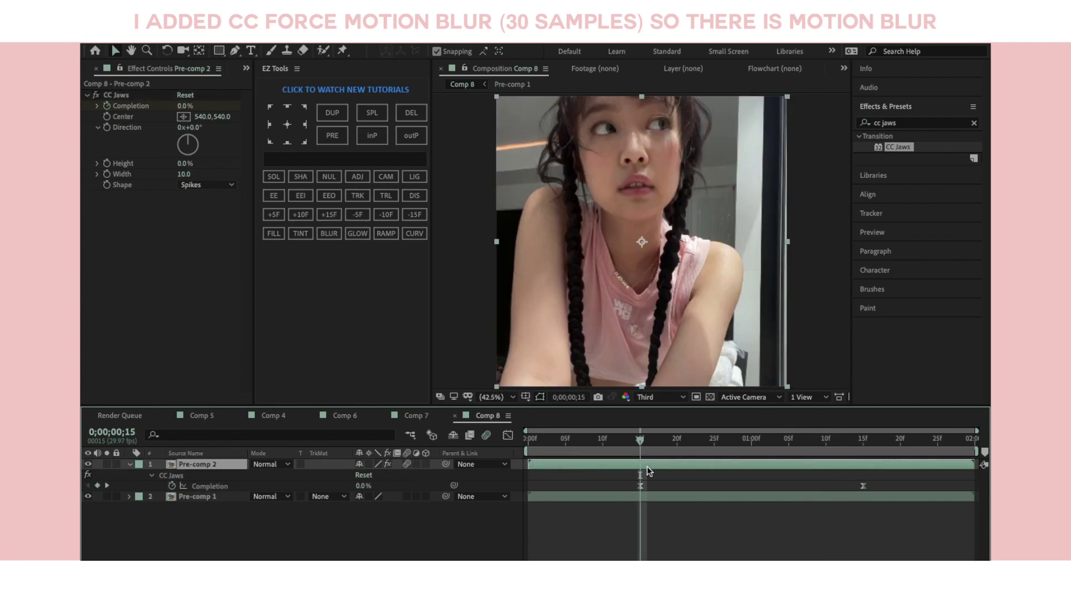
Apply CC Force Motion Blur to Pre-comp 2 with 30 samples and preview the transition
left_click(889, 123)
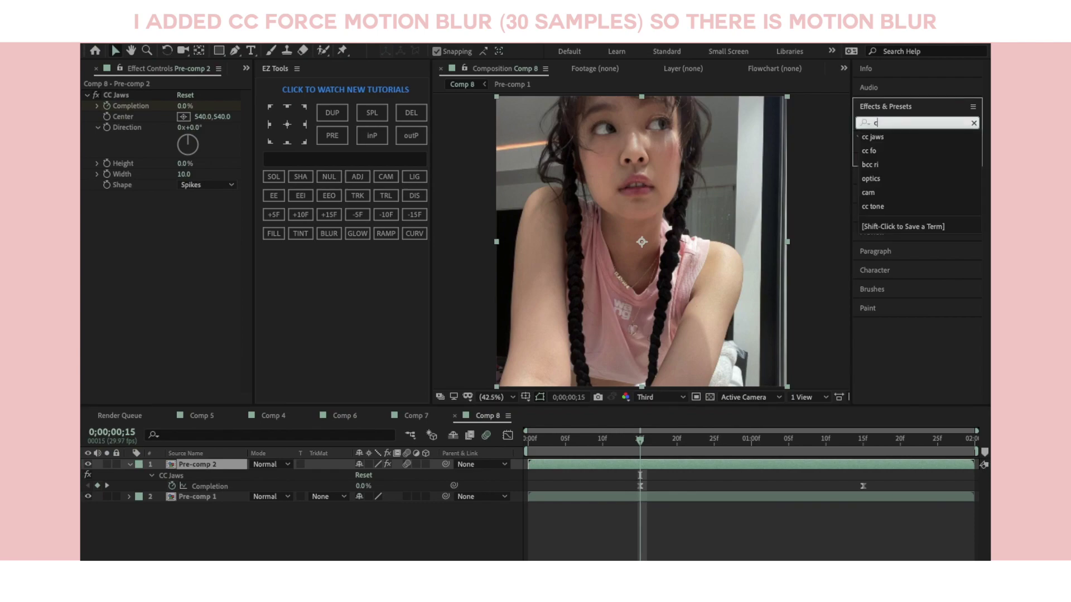
type("cc force")
double_click(911, 147)
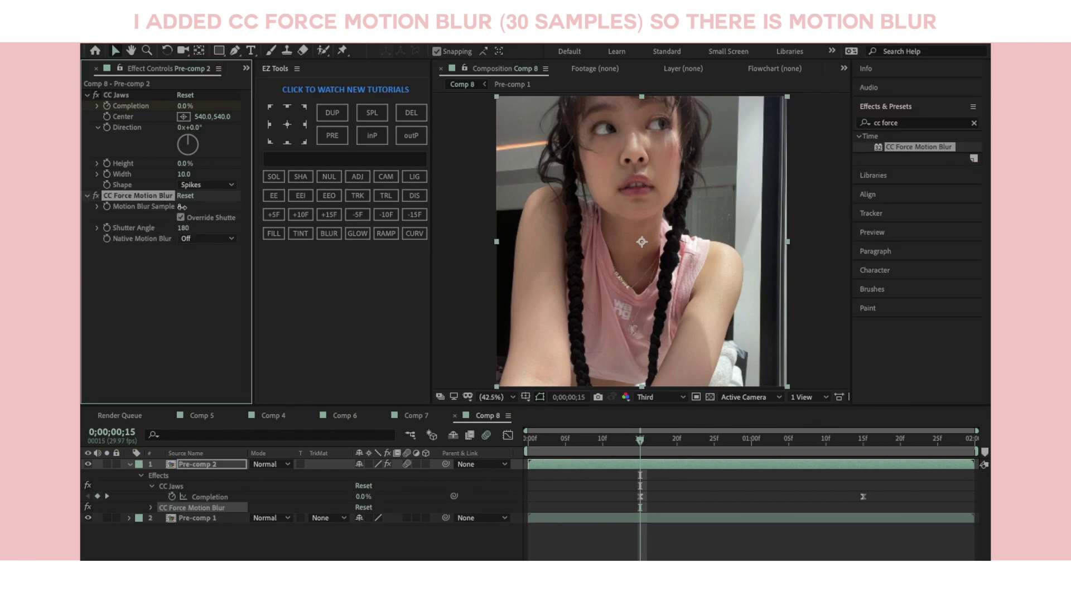
key("space")
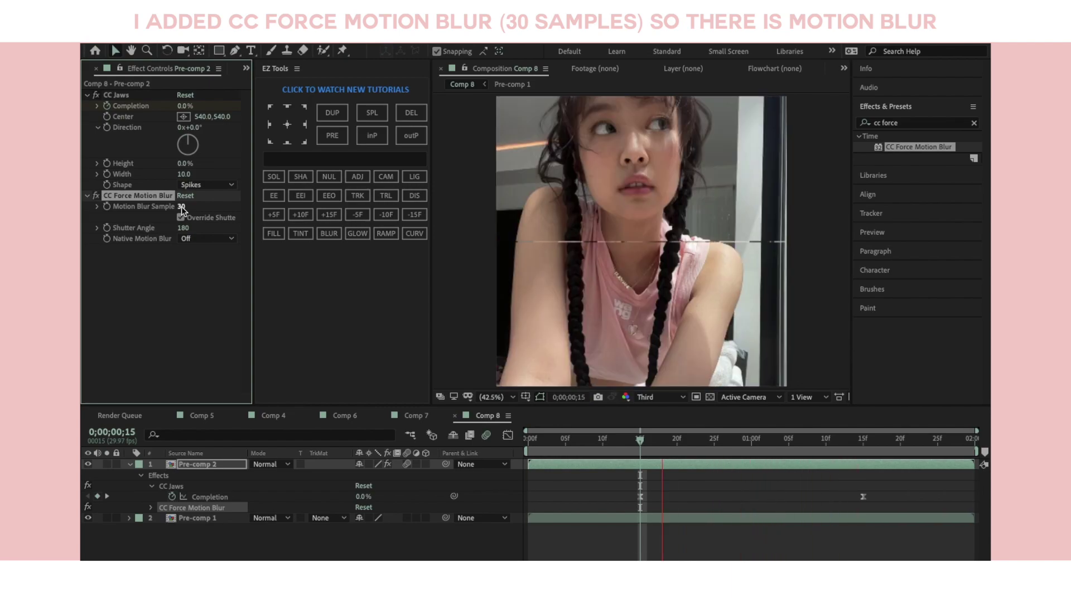
key("space")
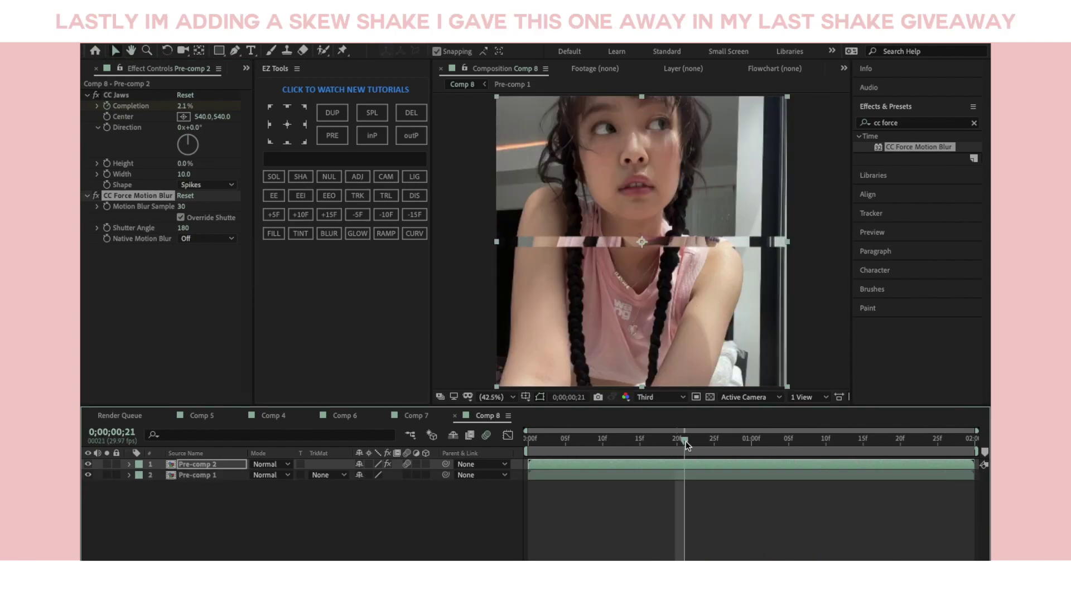
Add Motion Tile to Pre-comp 1 with 300 output width and height, then preview the skew shake
left_click_drag(902, 146, 192, 152)
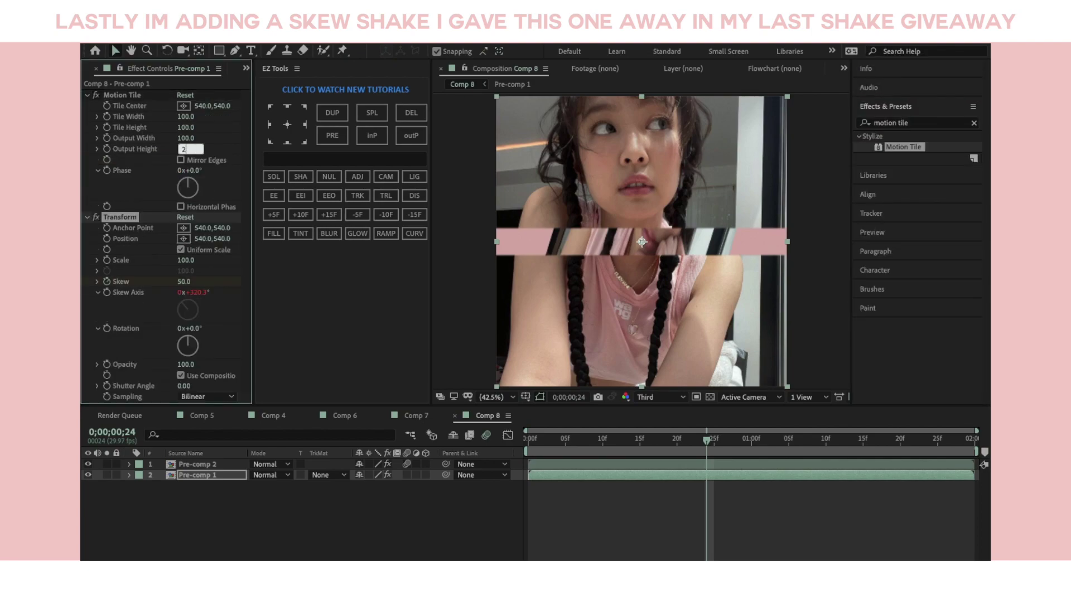
key("space")
key("Return")
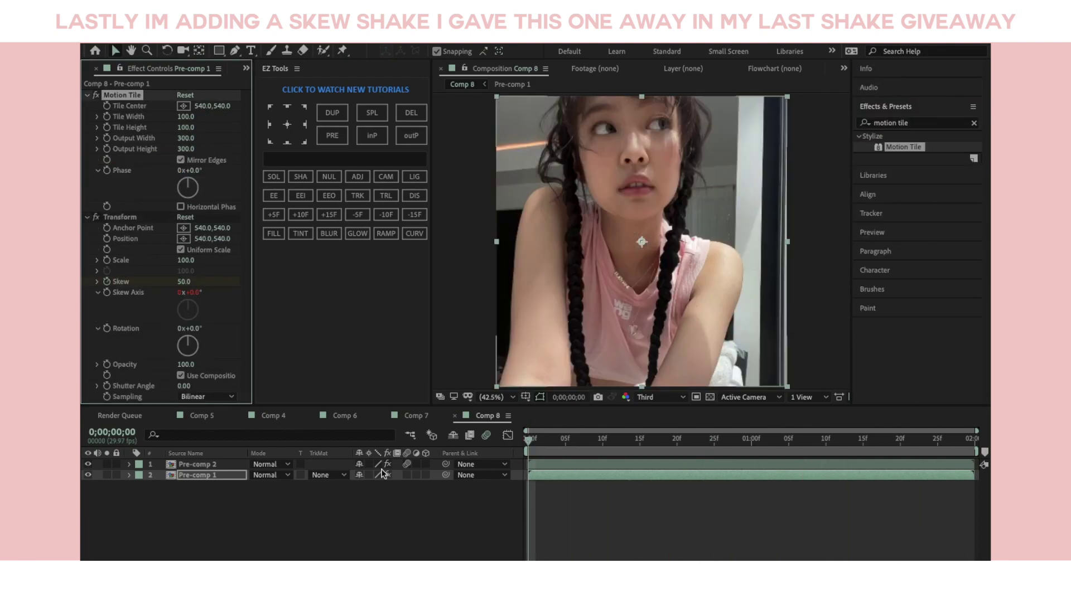
key("space")
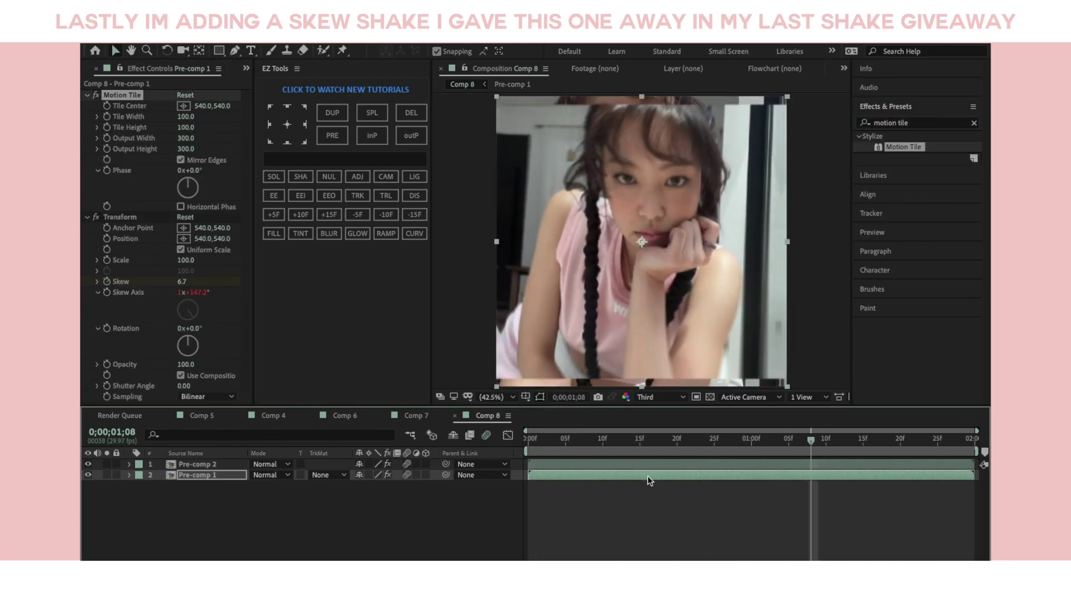
key("u")
key("s")
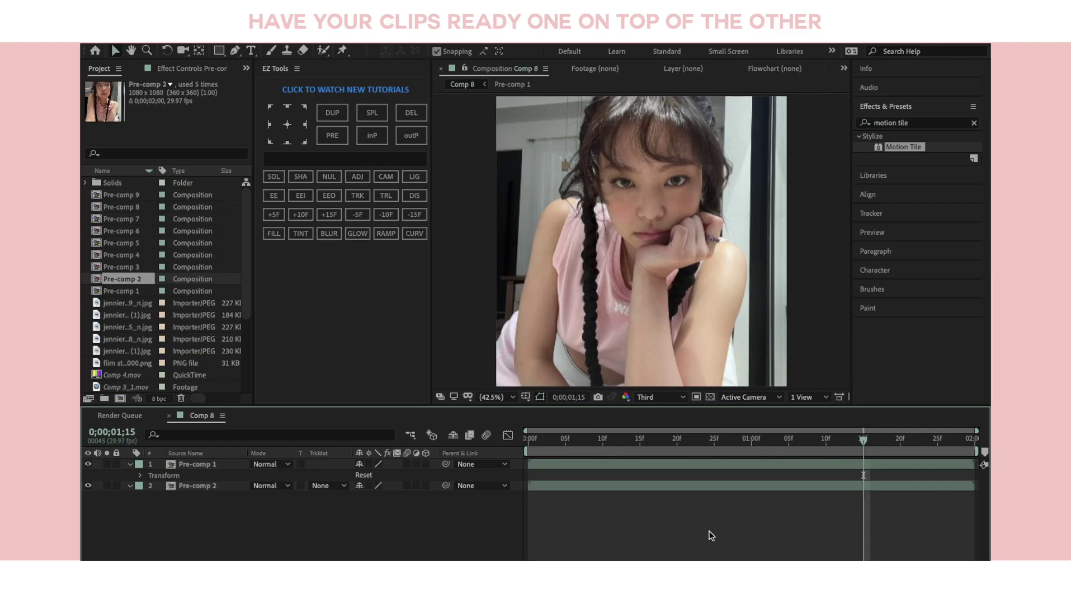
Add a full-frame rectangle mask to Pre-comp 1, keyframing Mask Path from 0;15 to 1;15 to reveal the layer below
left_click(708, 531)
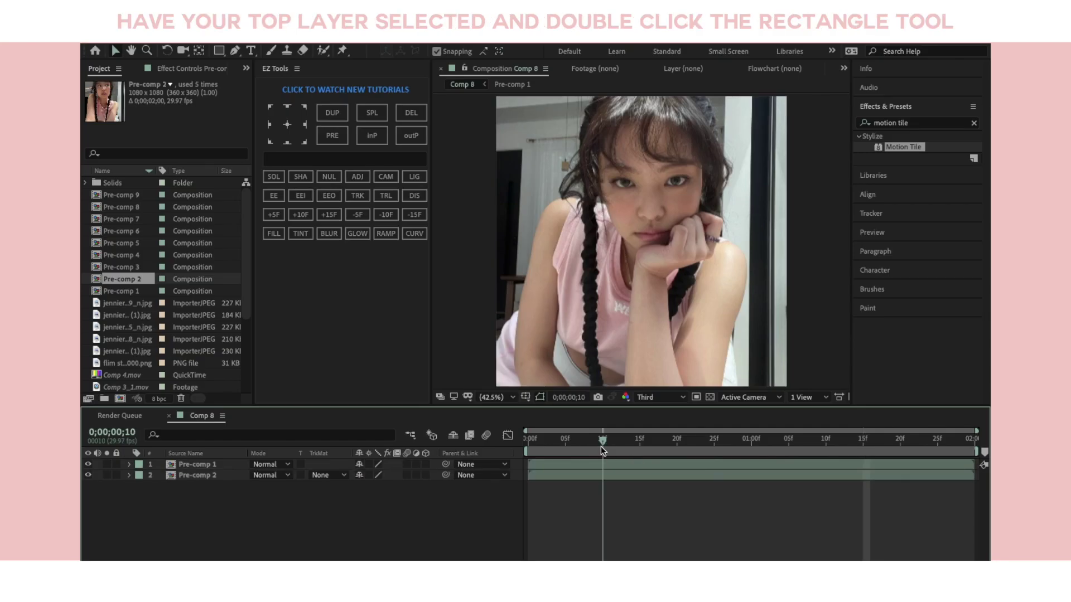
left_click(624, 465)
double_click(219, 51)
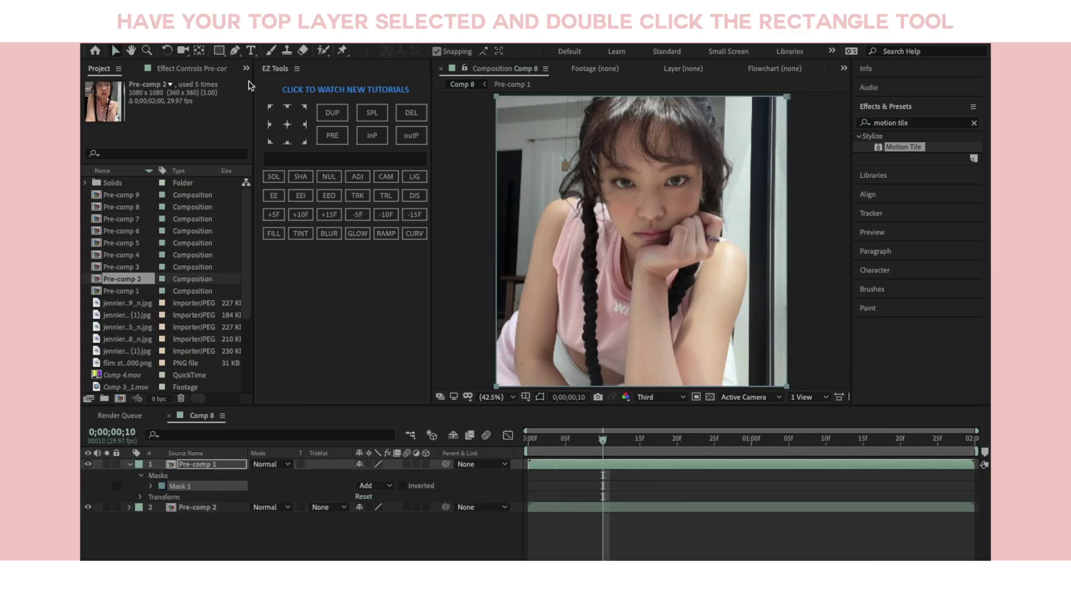
left_click(151, 487)
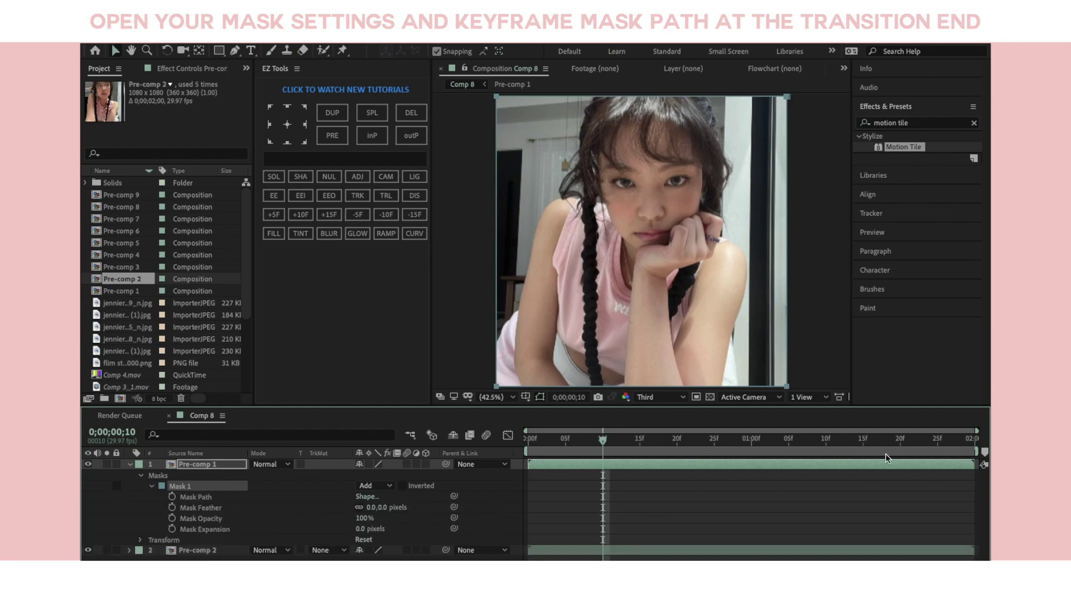
left_click(862, 446)
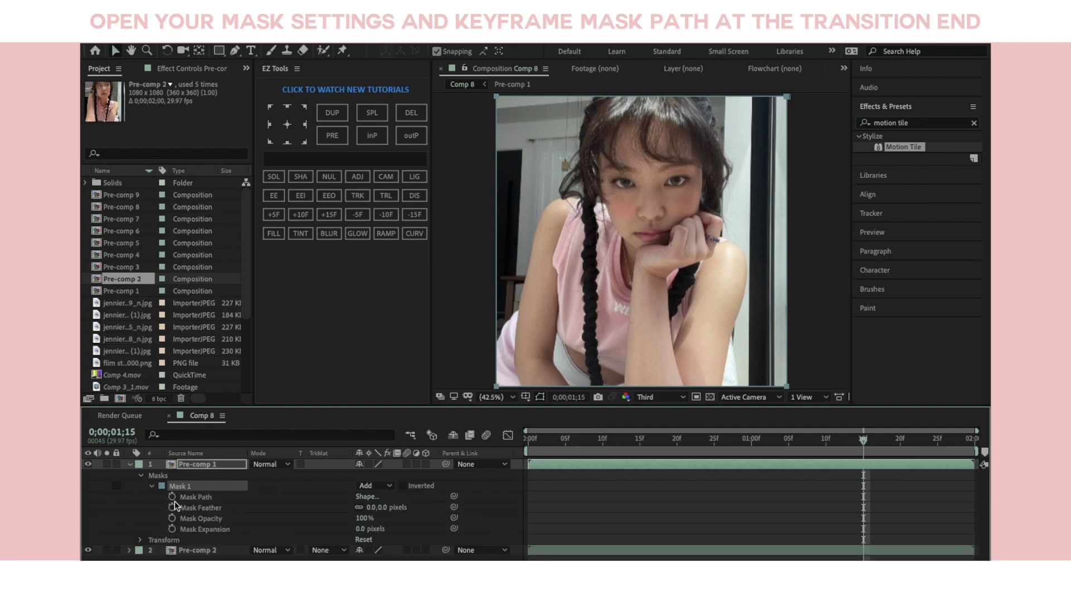
left_click(637, 446)
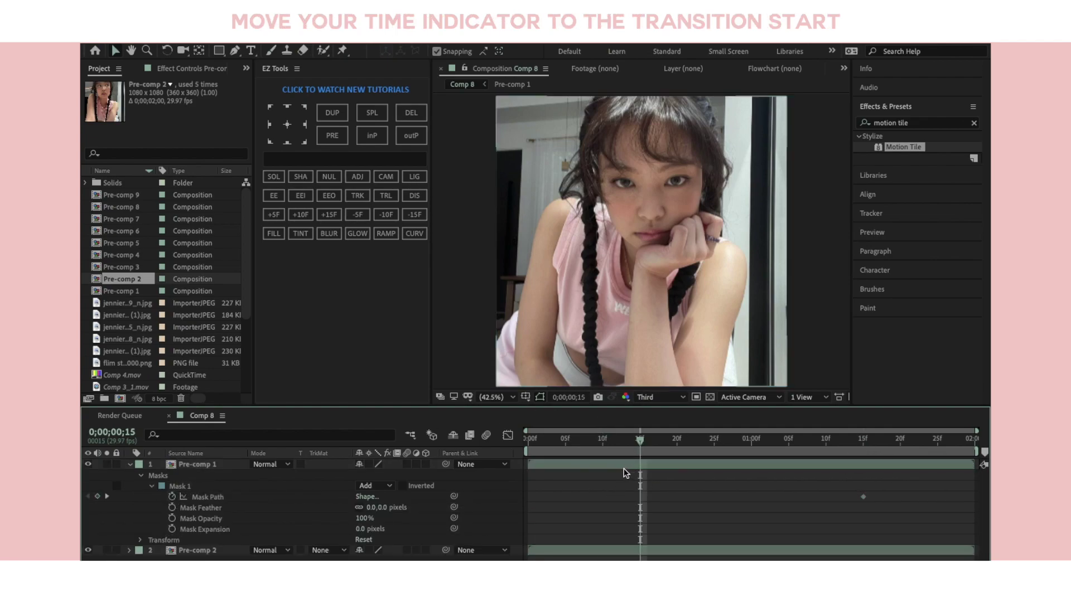
left_click(602, 464)
left_click_drag(497, 387, 795, 96)
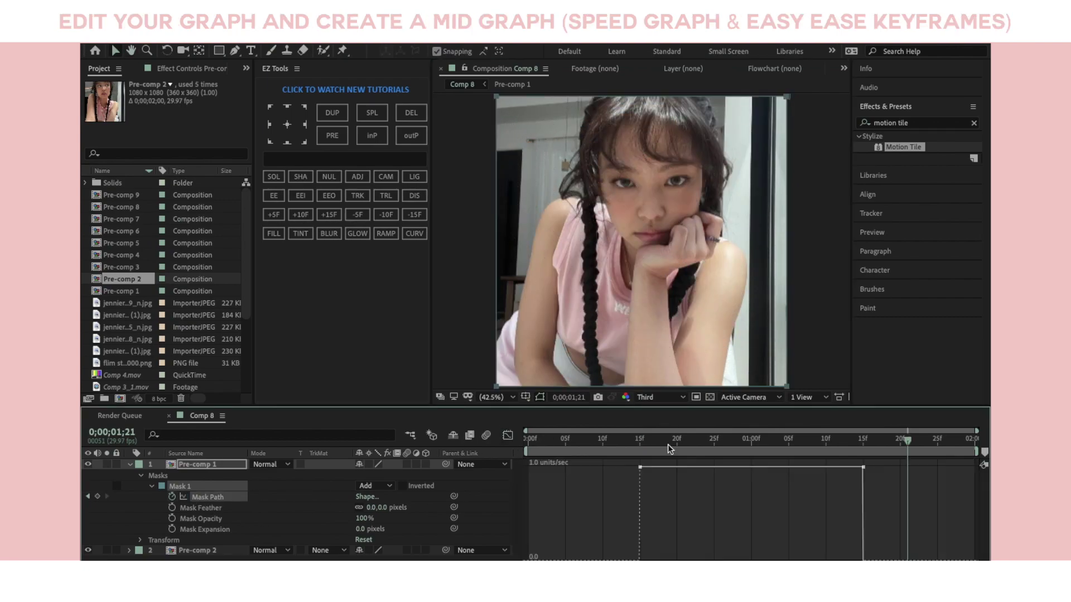
Sharpen the mask's speed curve into a mid peak and preview the wipe
left_click_drag(825, 558, 782, 558)
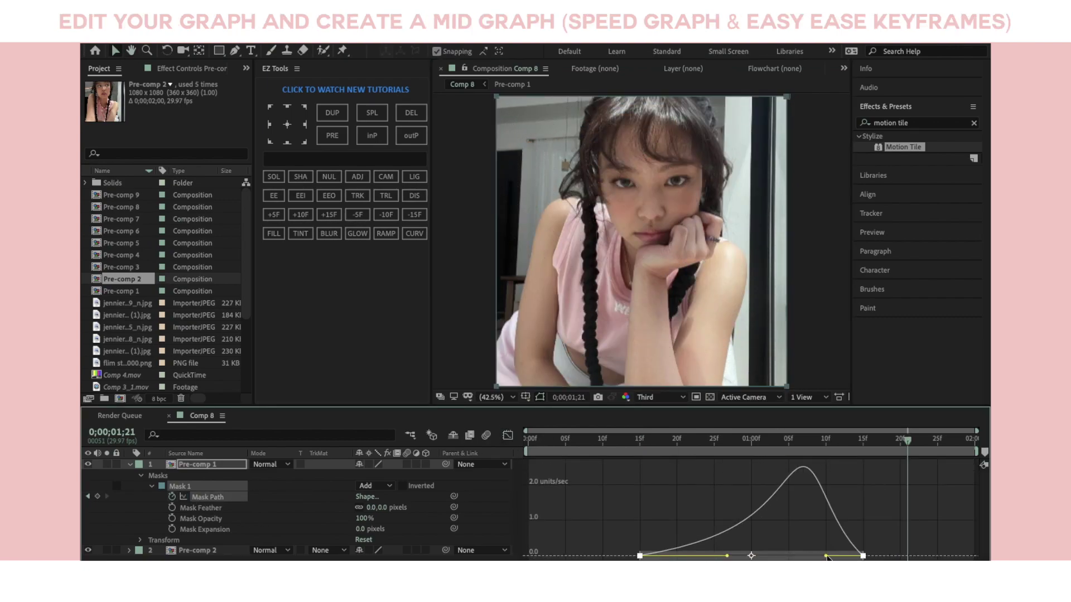
key("space")
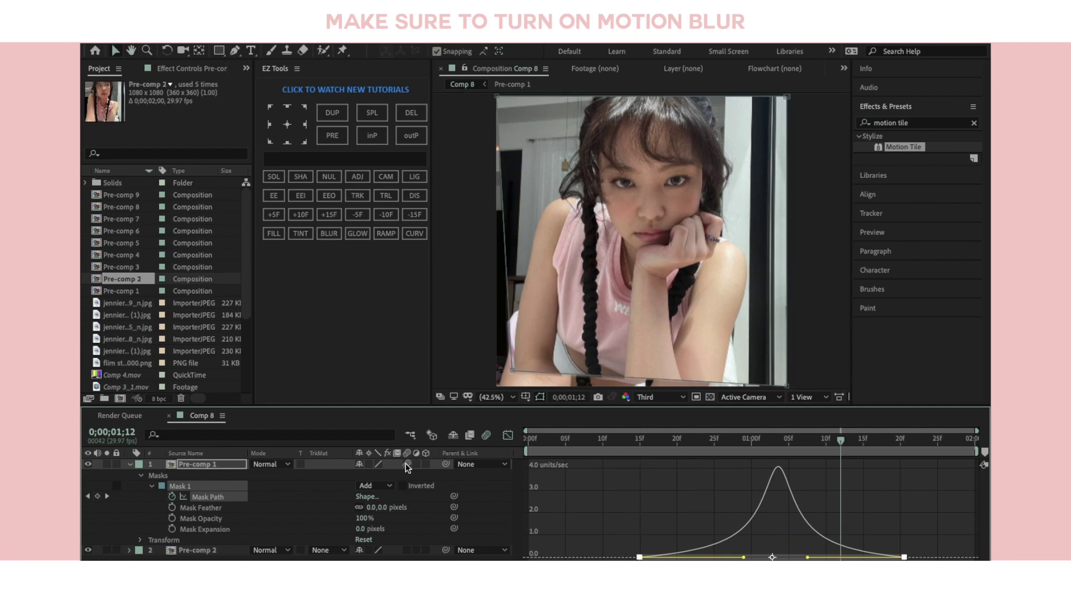
left_click(507, 436)
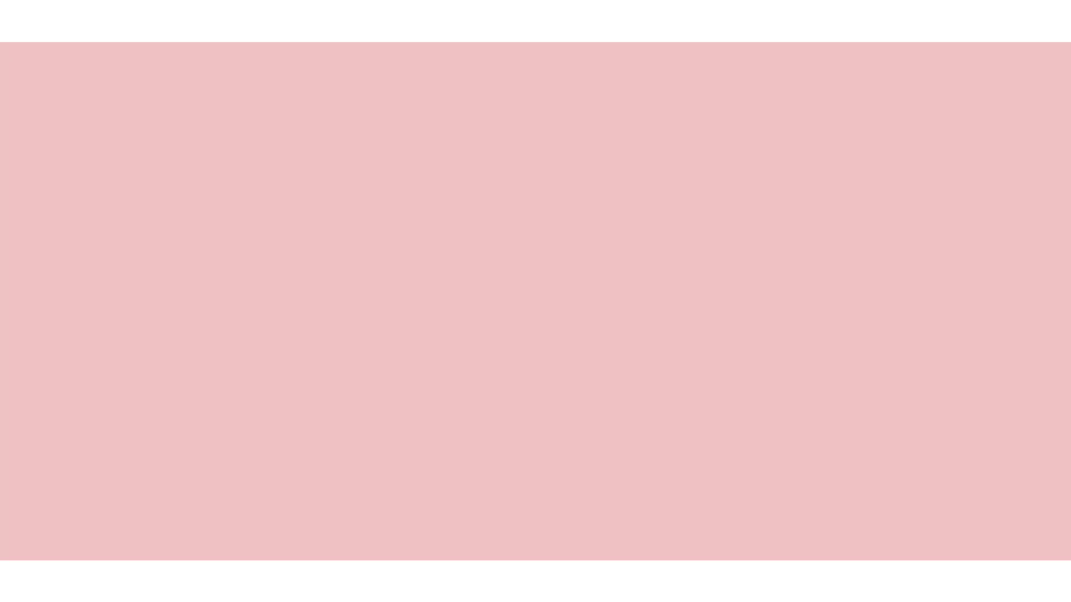